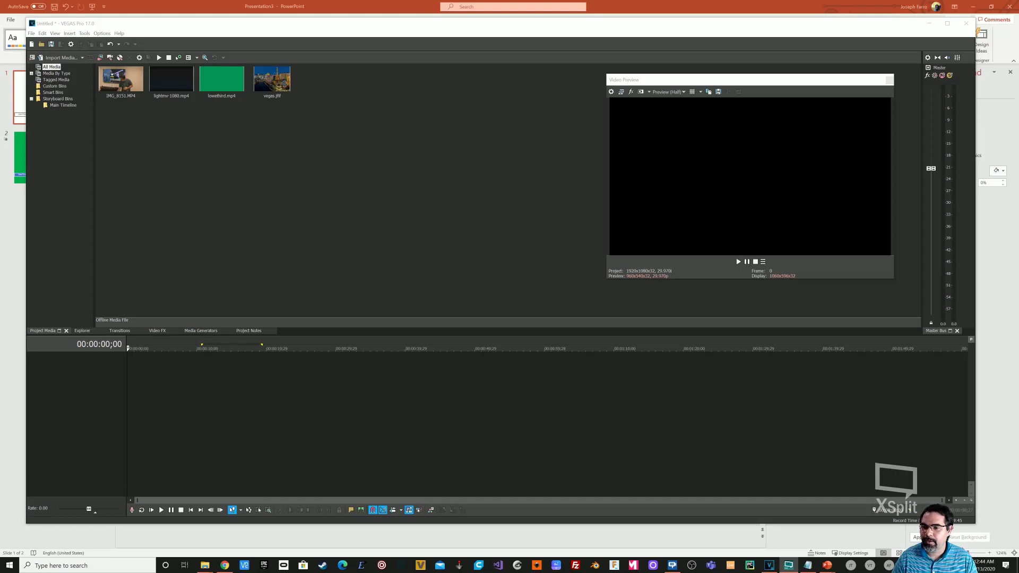
- Place lightmv-1080.mp4 at the timeline start with IMG_8151.MP4 right after it
{"action": "left_click", "coordinate": [808, 565]}
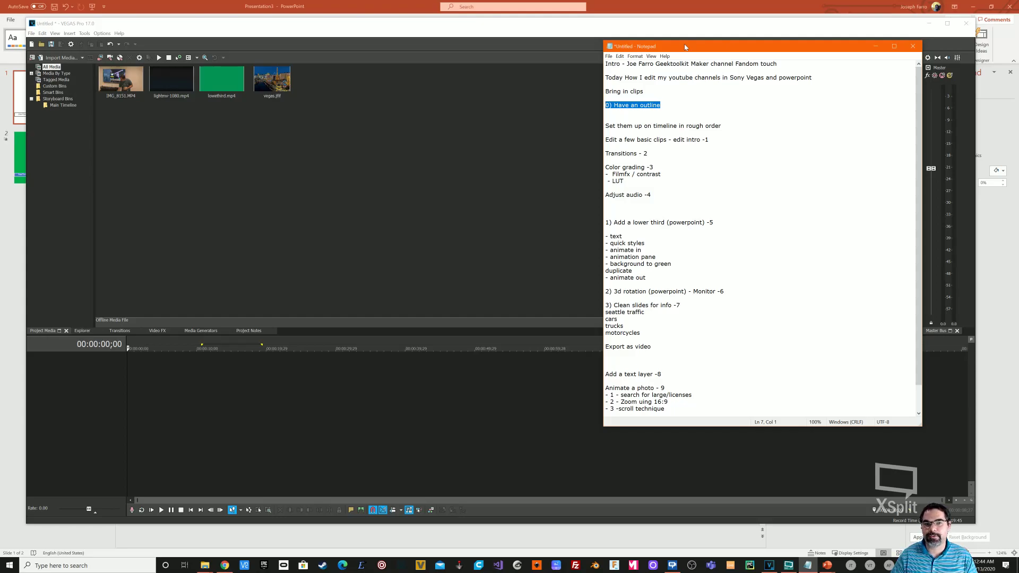
{"action": "key", "text": "alt+Tab"}
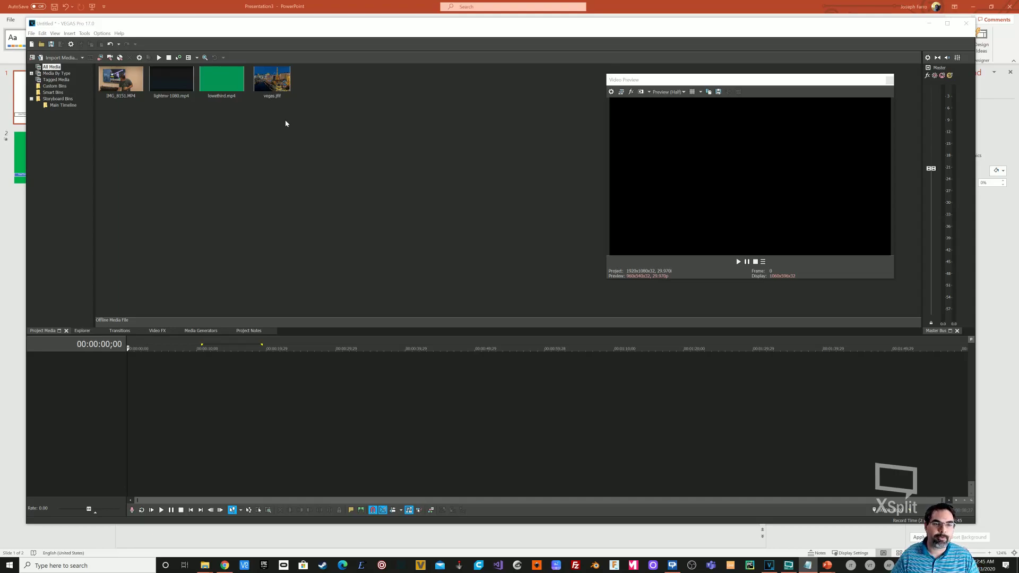
{"action": "left_click_drag", "start_coordinate": [312, 117], "coordinate": [97, 65]}
{"action": "left_click", "coordinate": [203, 165]}
{"action": "left_click_drag", "start_coordinate": [158, 82], "coordinate": [127, 414]}
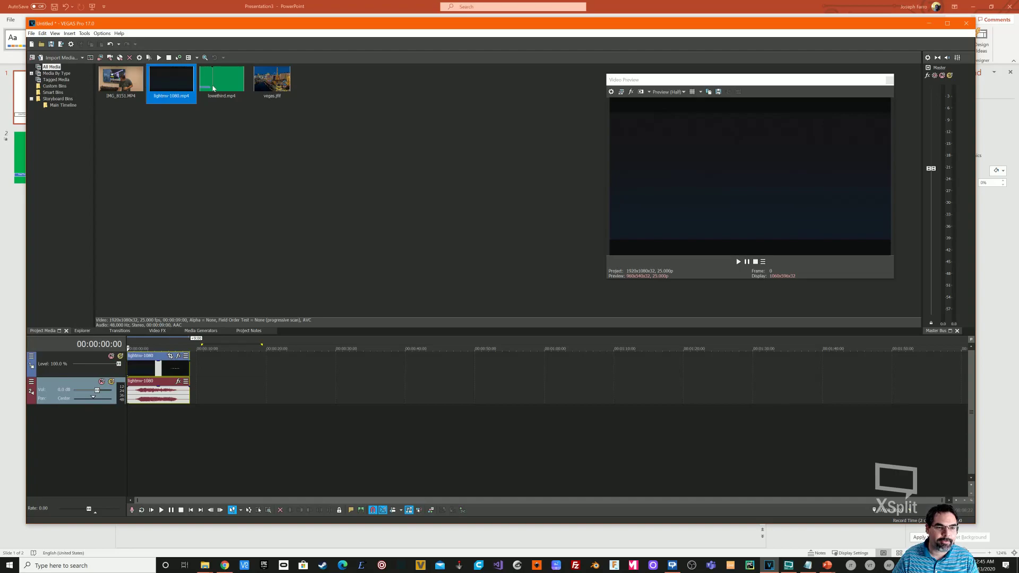
{"action": "left_click_drag", "start_coordinate": [142, 83], "coordinate": [195, 378]}
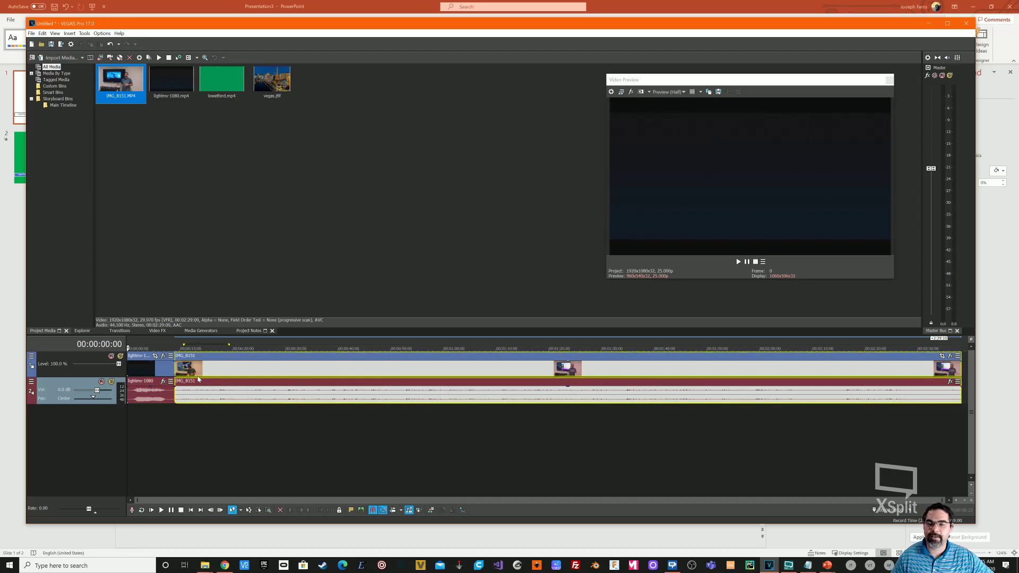
{"action": "left_click", "coordinate": [153, 348]}
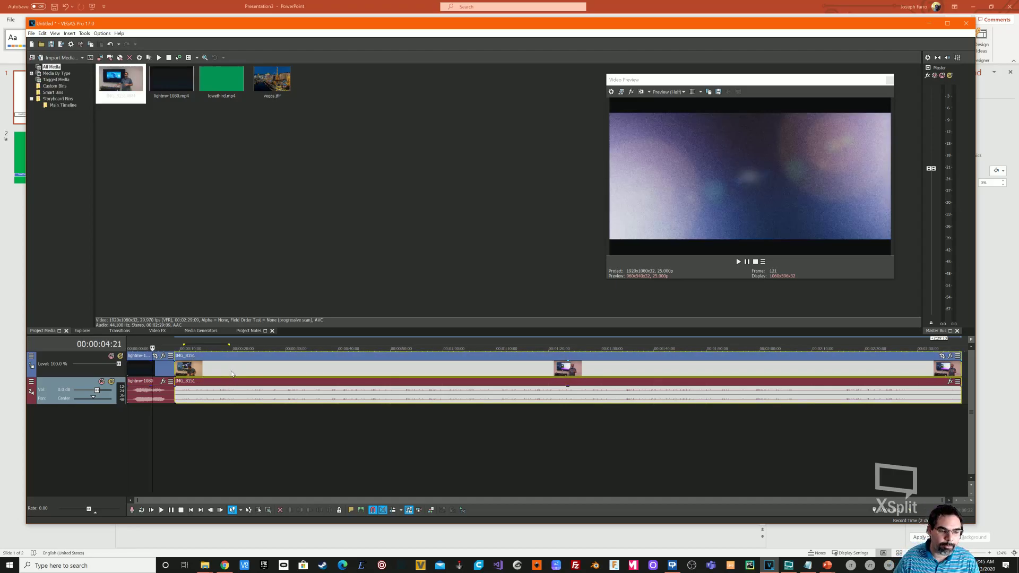
{"action": "left_click", "coordinate": [738, 261]}
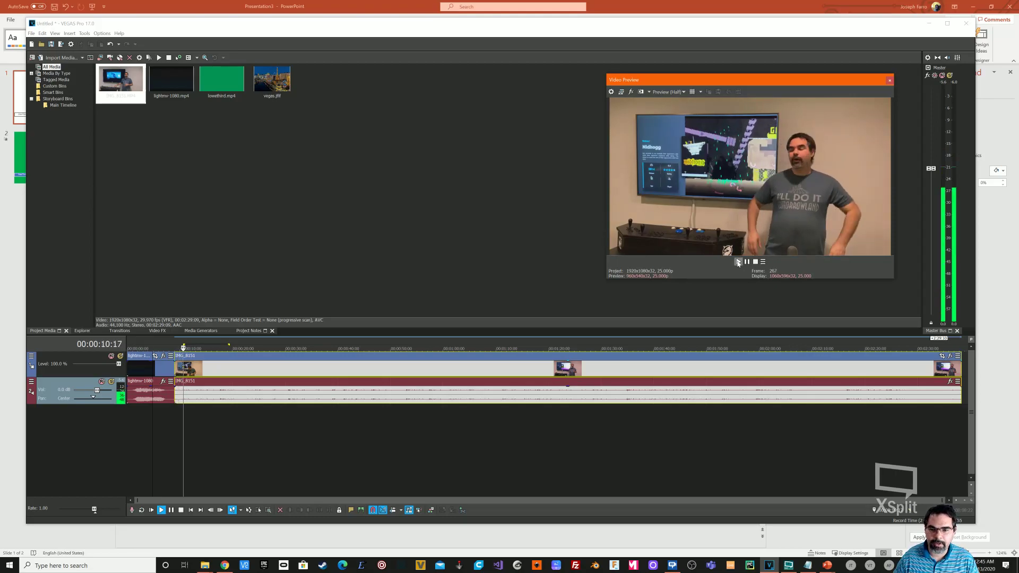
{"action": "left_click", "coordinate": [747, 262]}
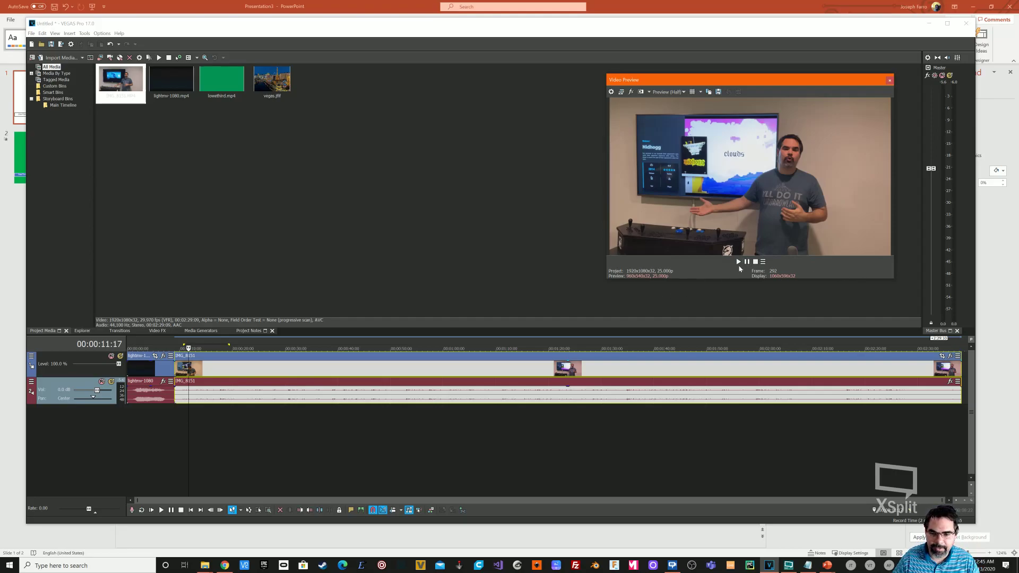
{"action": "left_click", "coordinate": [739, 262]}
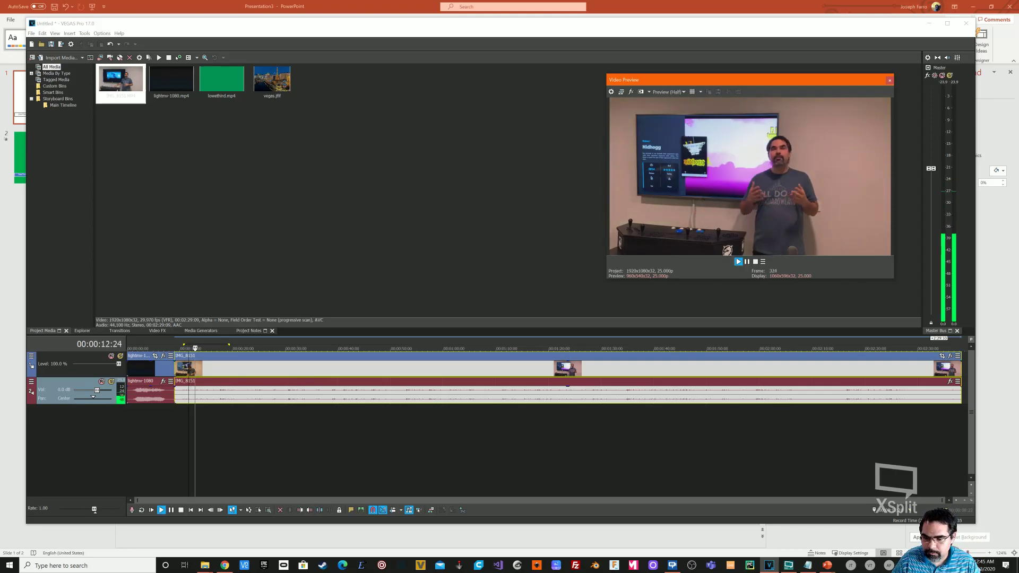
{"action": "key", "text": "XF86AudioLowerVolume"}
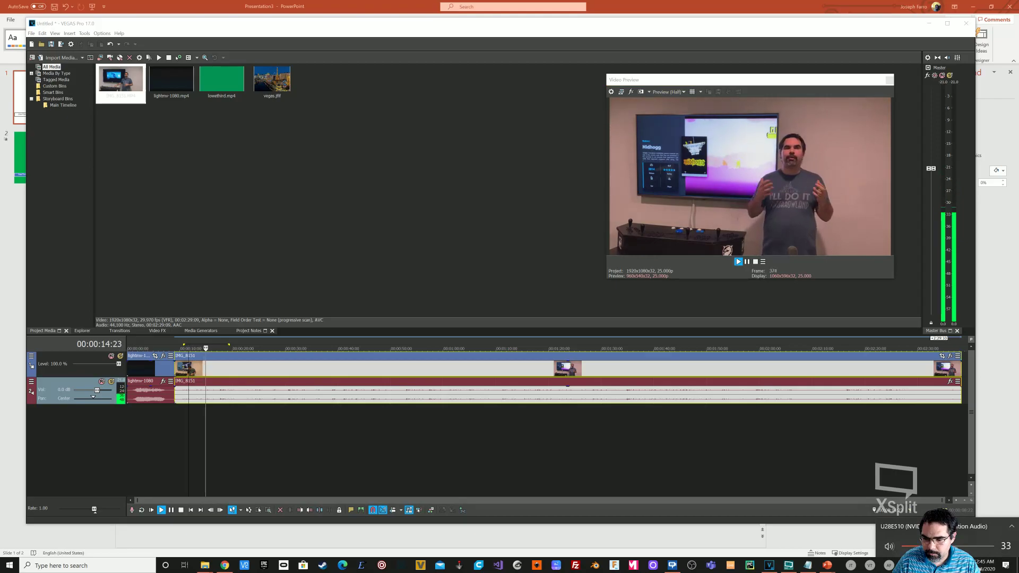
{"action": "key", "text": "XF86AudioRaiseVolume"}
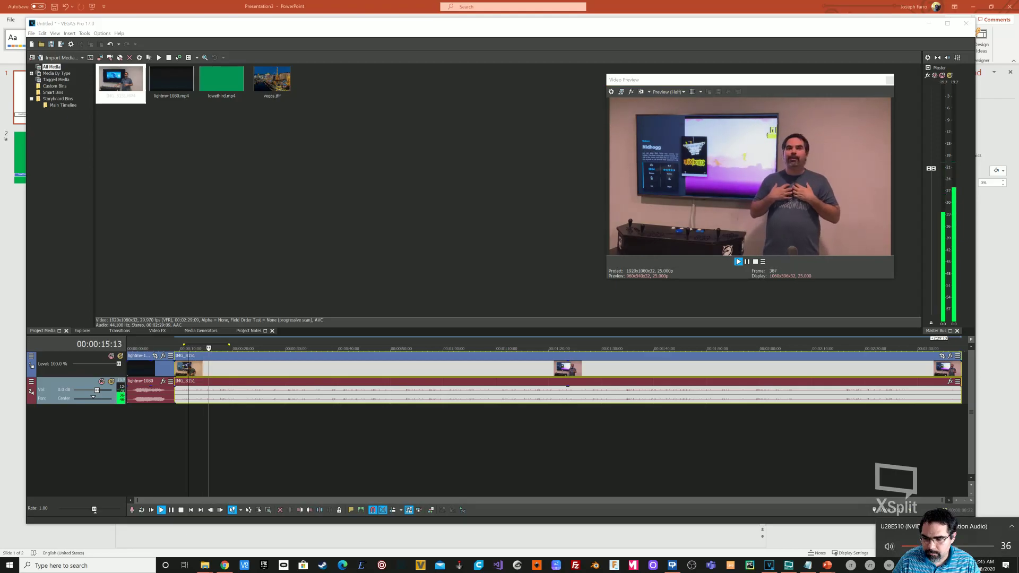
{"action": "left_click", "coordinate": [747, 262]}
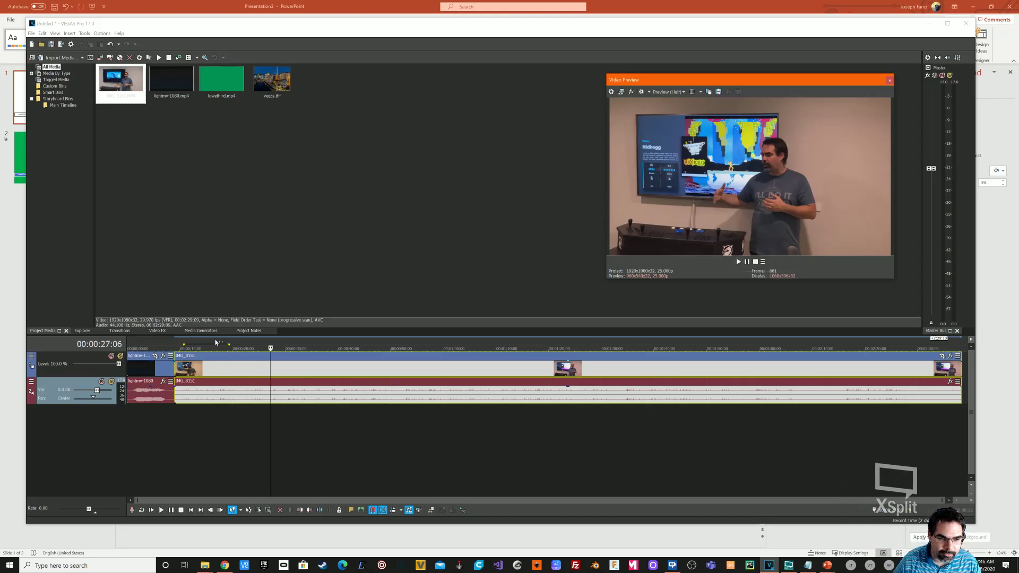
- Make the audio track taller to show its waveform in detail
{"action": "scroll", "coordinate": [269, 359], "scroll_direction": "up", "scroll_amount": 5}
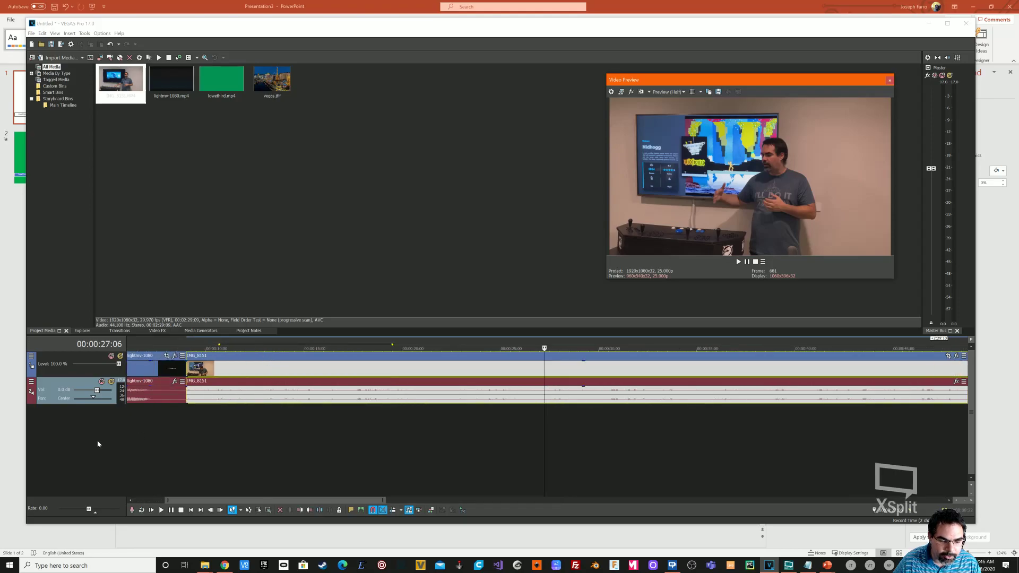
{"action": "left_click", "coordinate": [84, 405]}
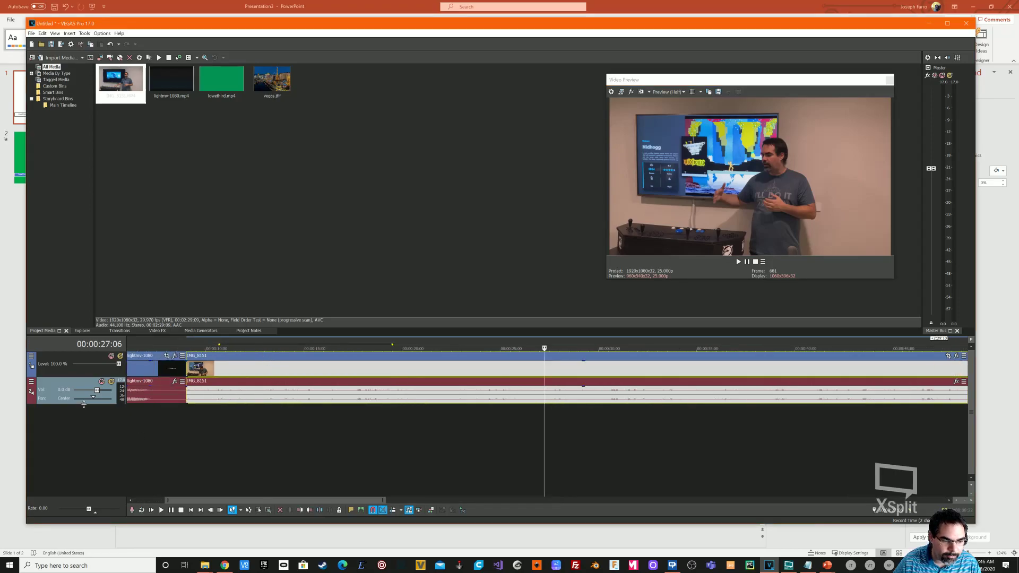
{"action": "left_click_drag", "start_coordinate": [84, 405], "coordinate": [77, 471]}
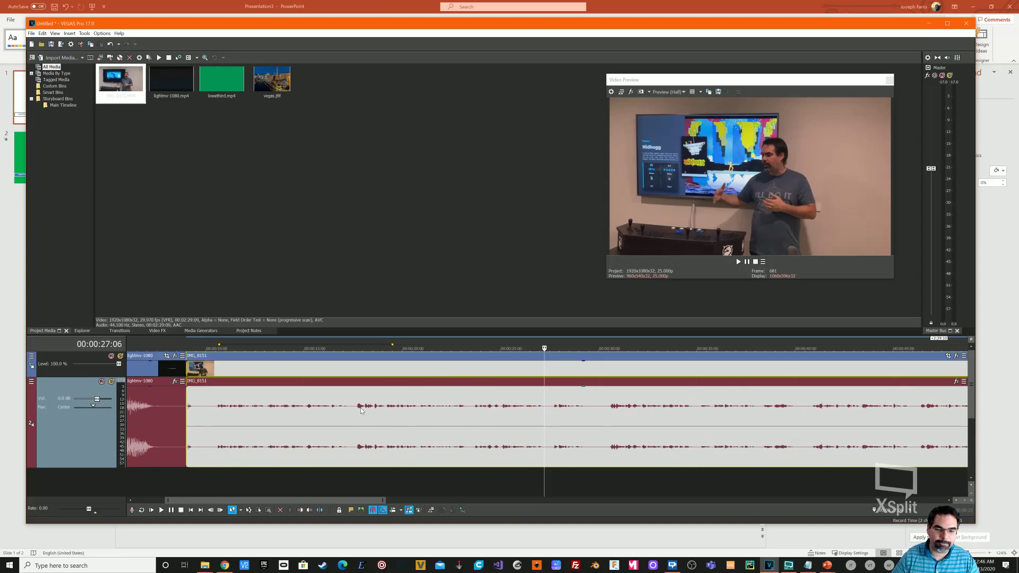
- Play around 22 to 25 seconds to confirm the cut point at 00:00:25:03
{"action": "left_click", "coordinate": [439, 349]}
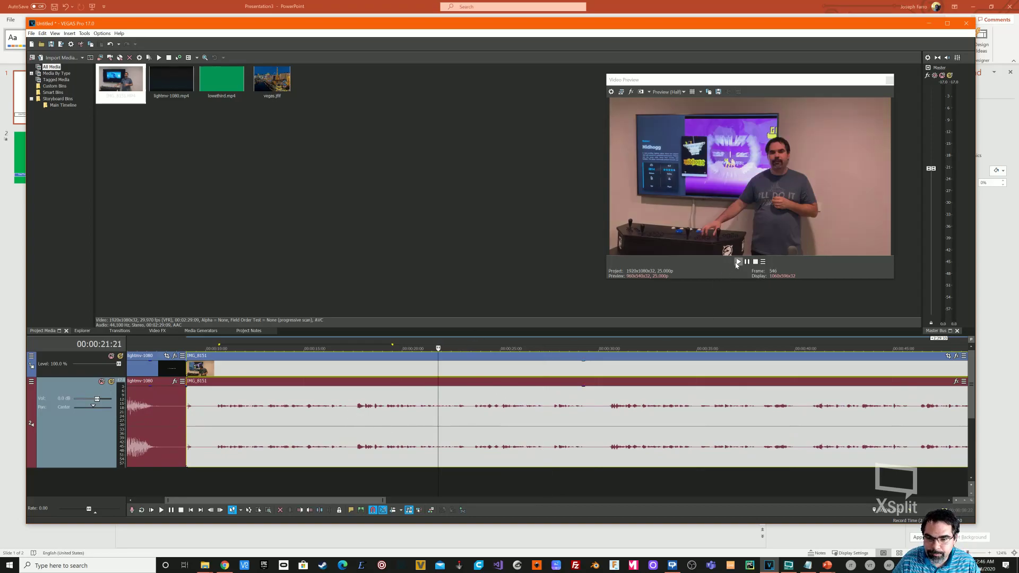
{"action": "left_click", "coordinate": [739, 262]}
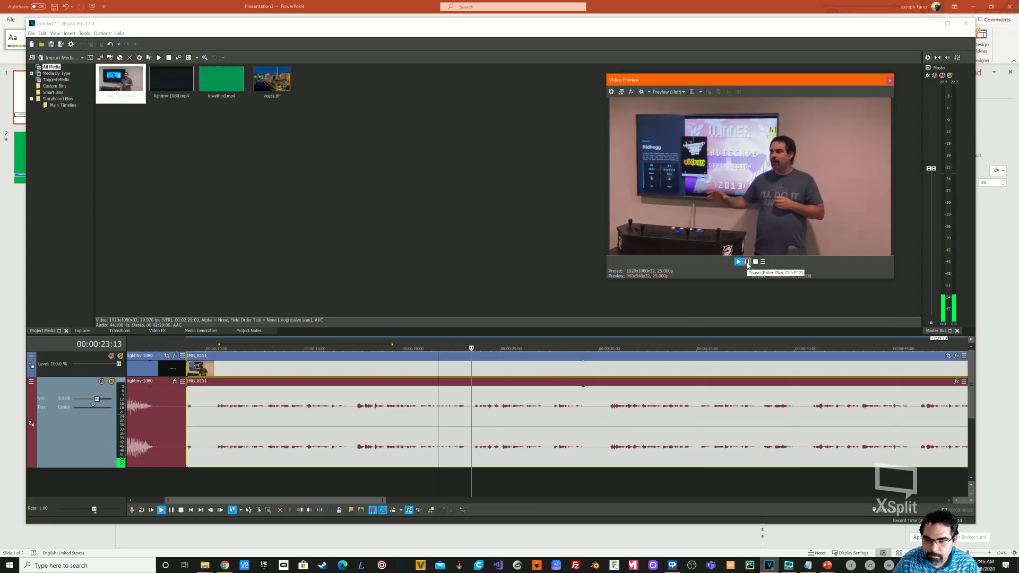
{"action": "left_click", "coordinate": [748, 263]}
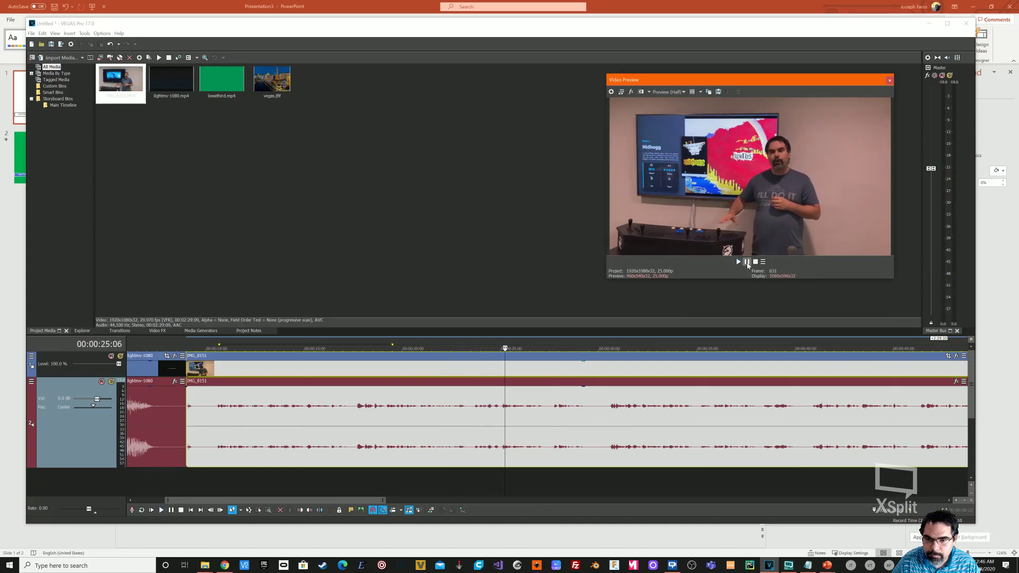
{"action": "scroll", "coordinate": [497, 404], "scroll_direction": "up", "scroll_amount": 3}
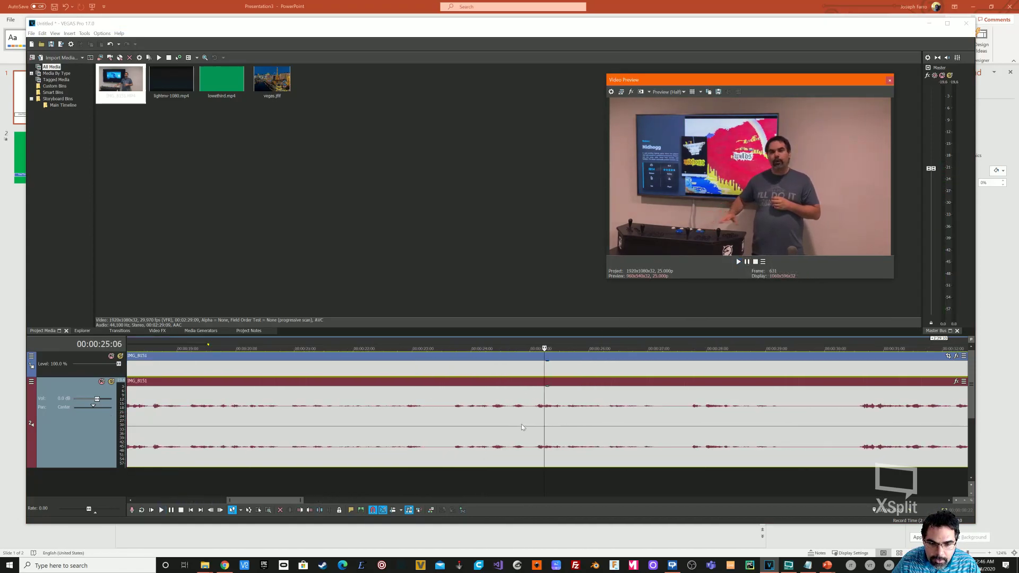
{"action": "left_click", "coordinate": [515, 410]}
{"action": "left_click", "coordinate": [519, 407]}
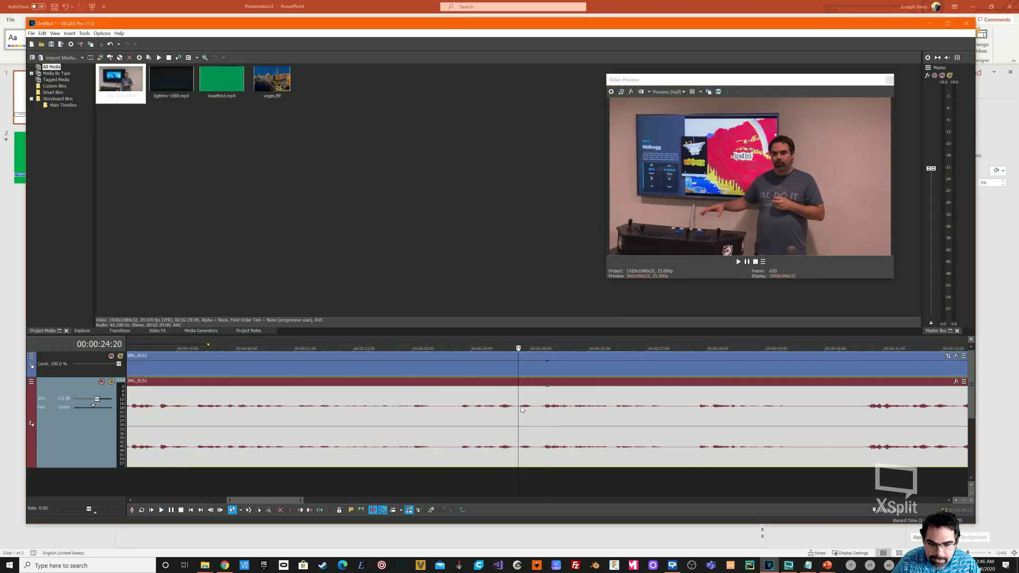
{"action": "left_click", "coordinate": [739, 262]}
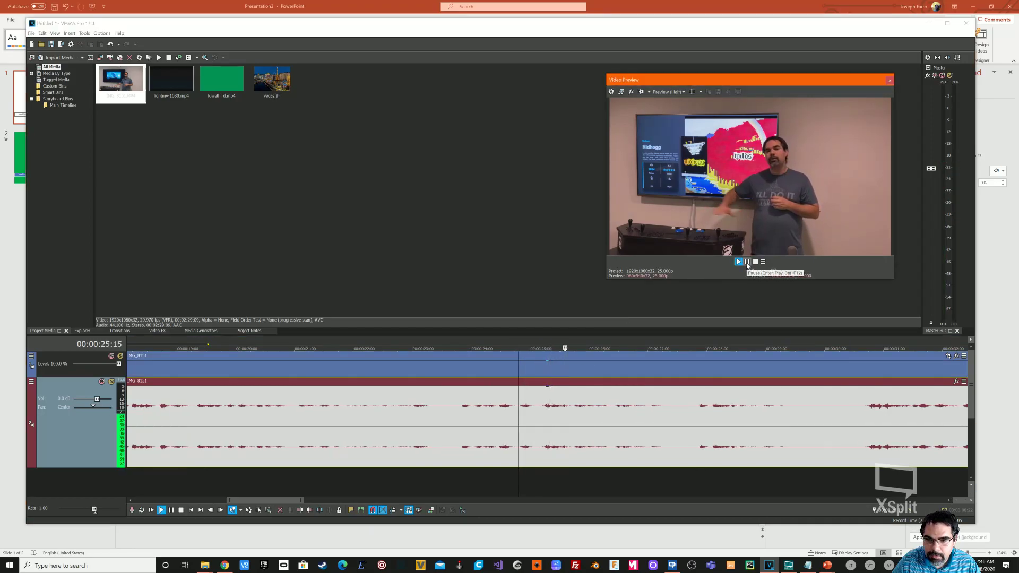
{"action": "left_click", "coordinate": [747, 263]}
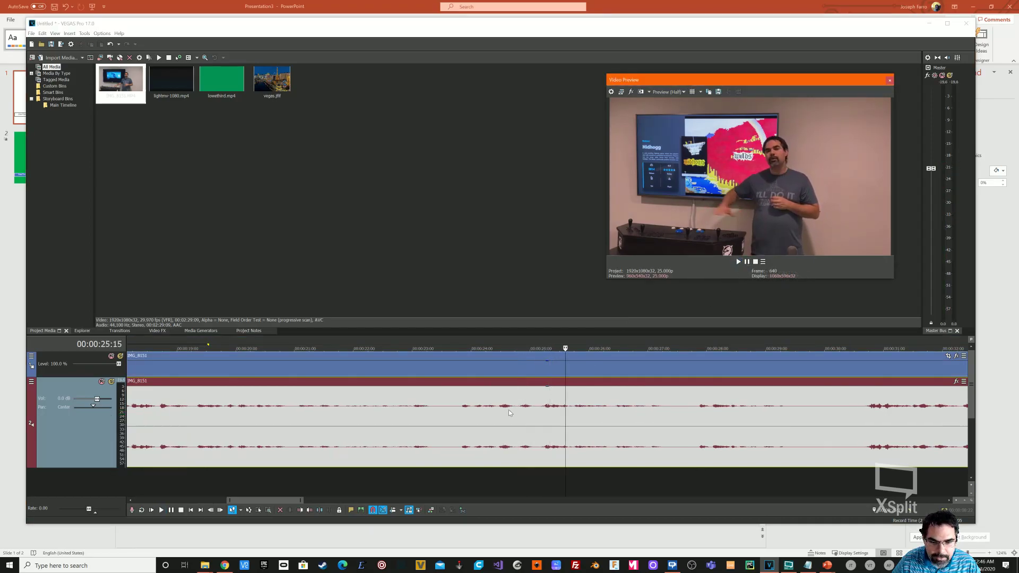
{"action": "left_click", "coordinate": [537, 406]}
{"action": "left_click", "coordinate": [739, 261]}
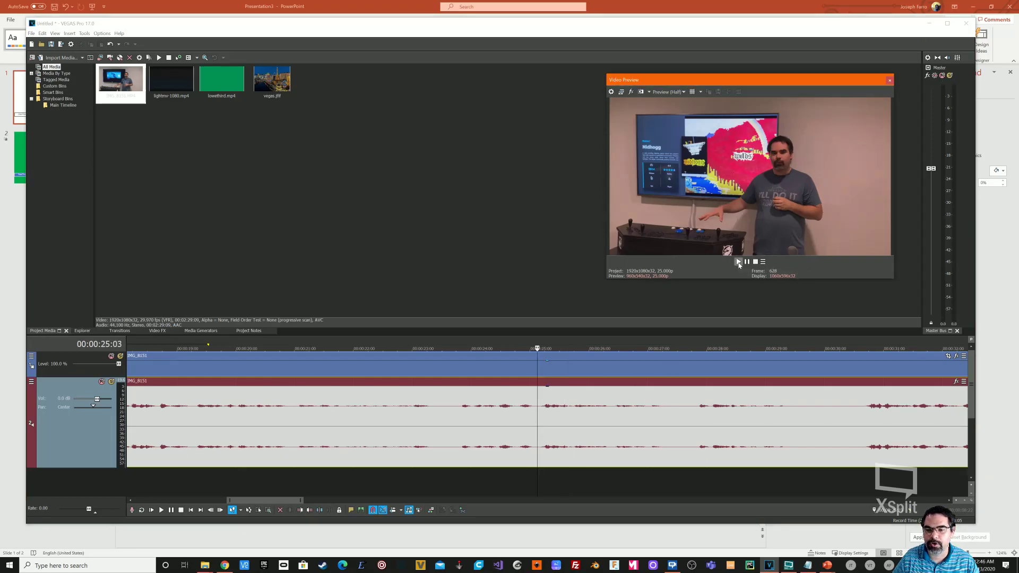
{"action": "left_click", "coordinate": [756, 262]}
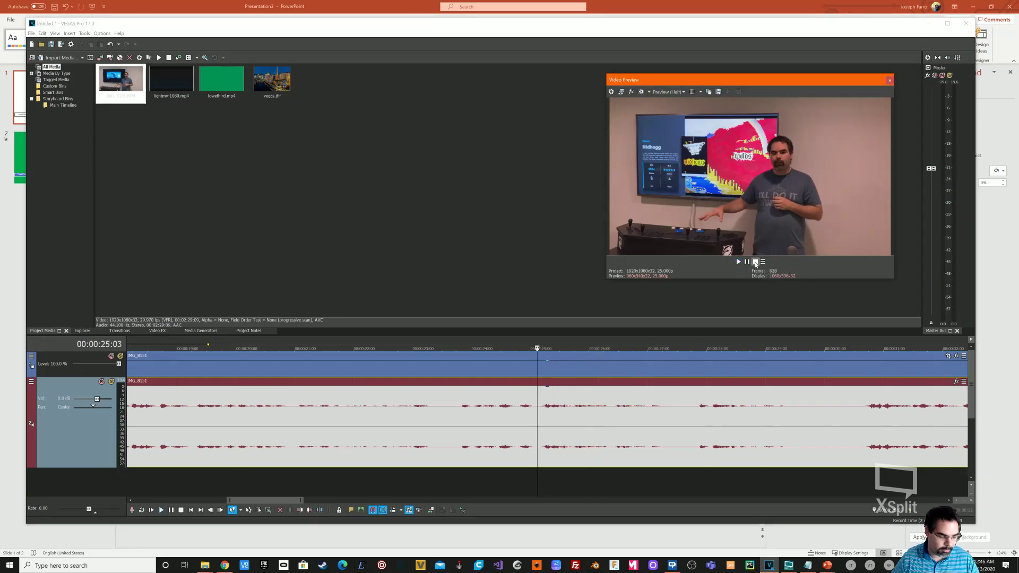
- Split the IMG_8151 clip at 25:03 and again near 9 seconds
{"action": "left_click", "coordinate": [429, 437]}
{"action": "key", "text": "s"}
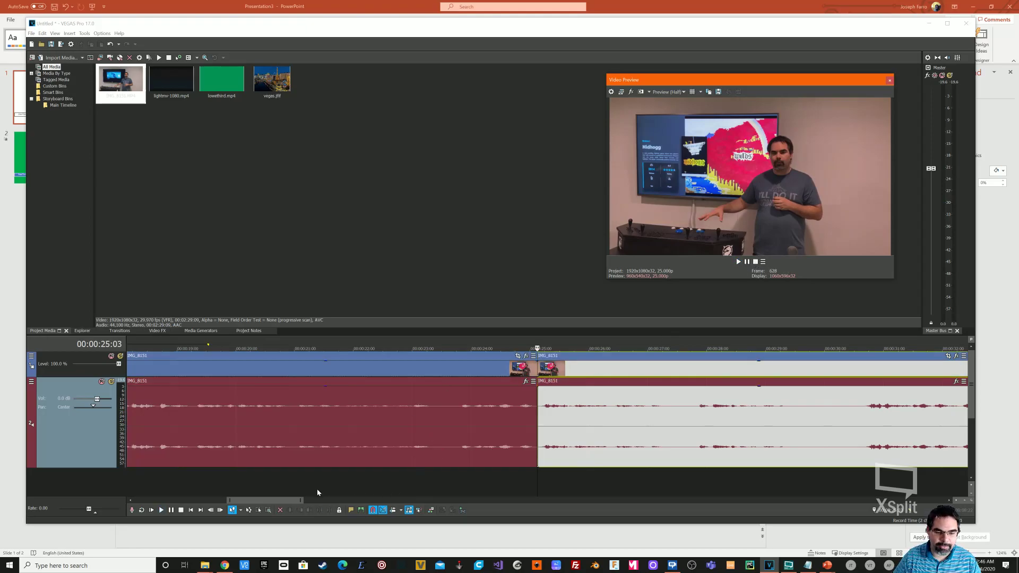
{"action": "left_click_drag", "start_coordinate": [276, 500], "coordinate": [214, 500]}
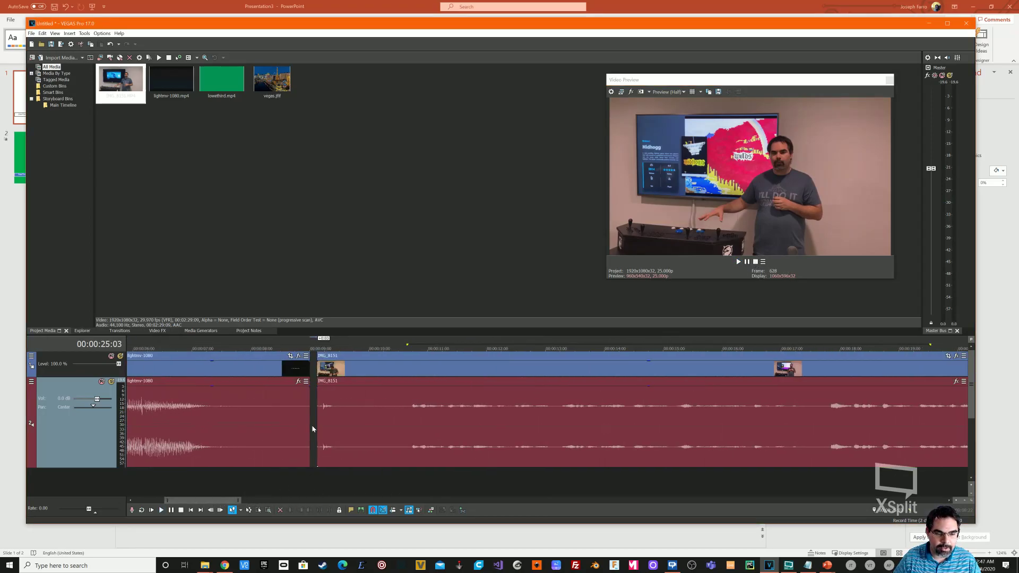
{"action": "left_click", "coordinate": [337, 428]}
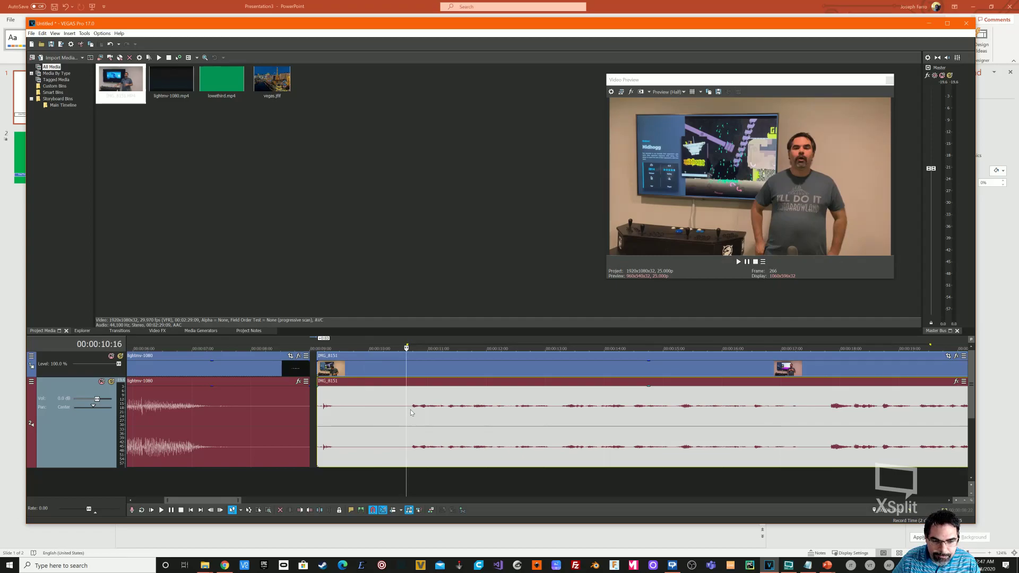
{"action": "key", "text": "s"}
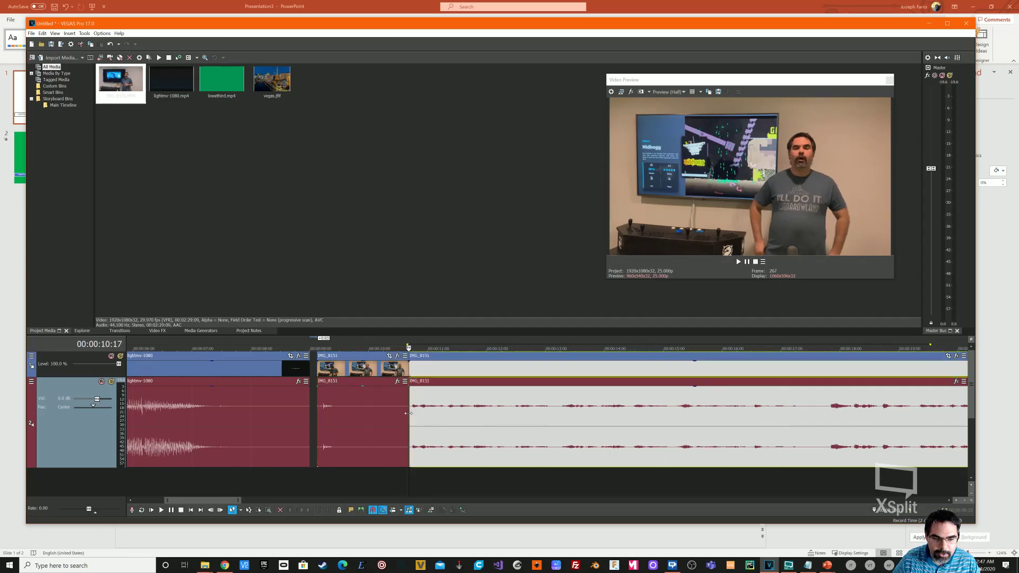
- Delete the unwanted left piece and slide the remaining clip left to close the gap
{"action": "left_click", "coordinate": [390, 417]}
{"action": "key", "text": "Delete"}
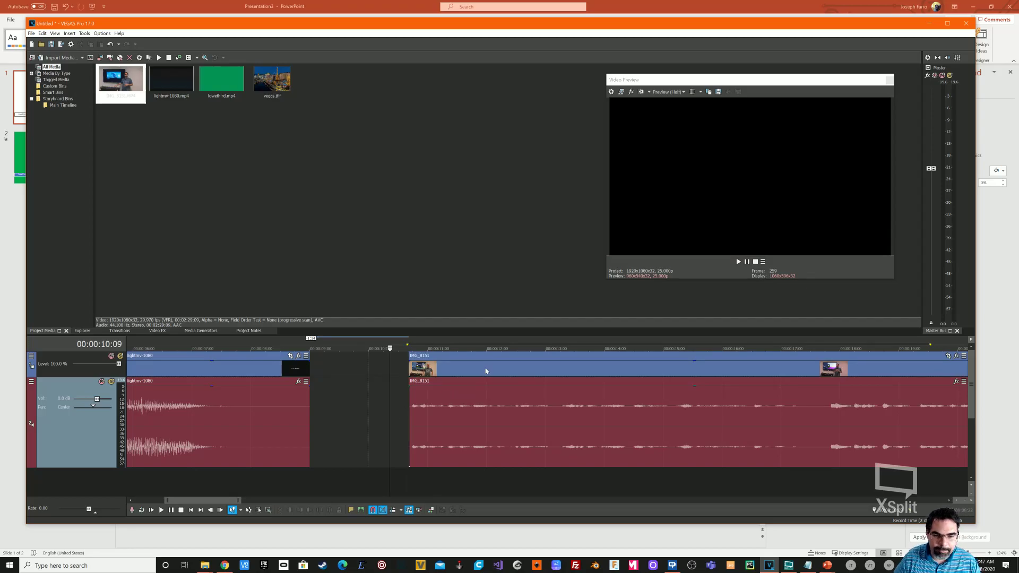
{"action": "left_click_drag", "start_coordinate": [477, 366], "coordinate": [367, 359]}
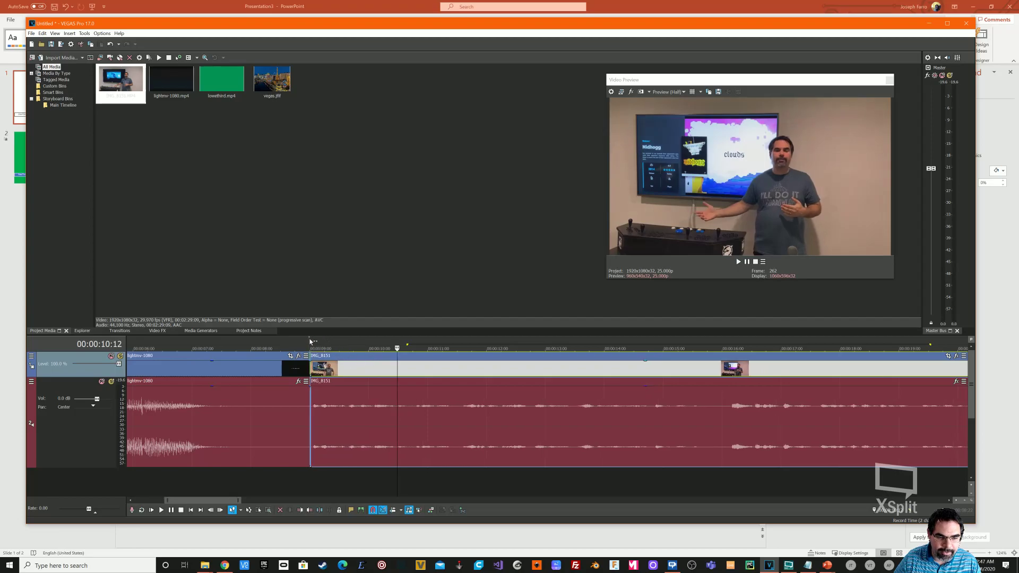
- Play back the new join between the clips to check the edit
{"action": "left_click", "coordinate": [310, 345]}
{"action": "left_click", "coordinate": [739, 262]}
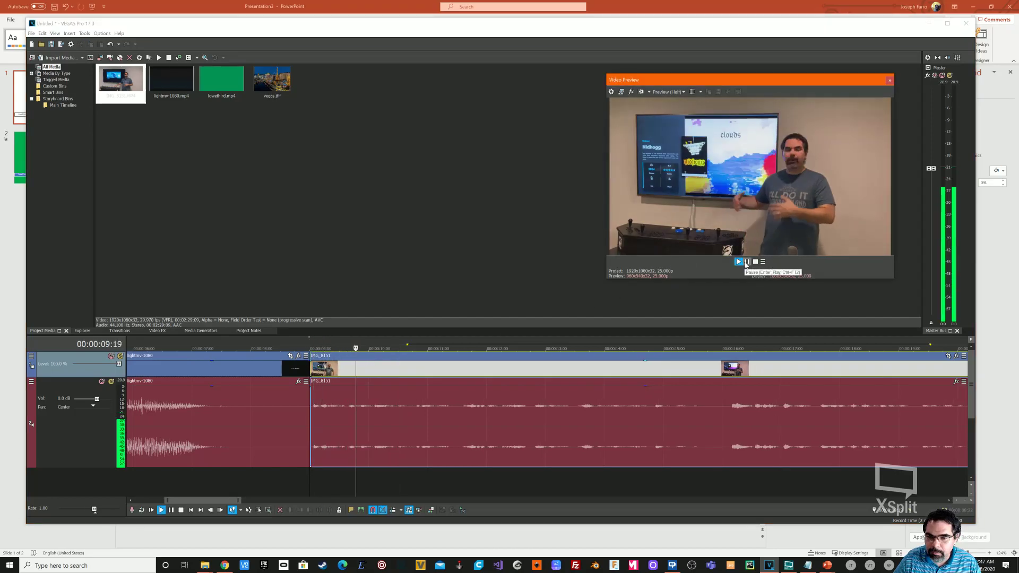
{"action": "left_click", "coordinate": [746, 262]}
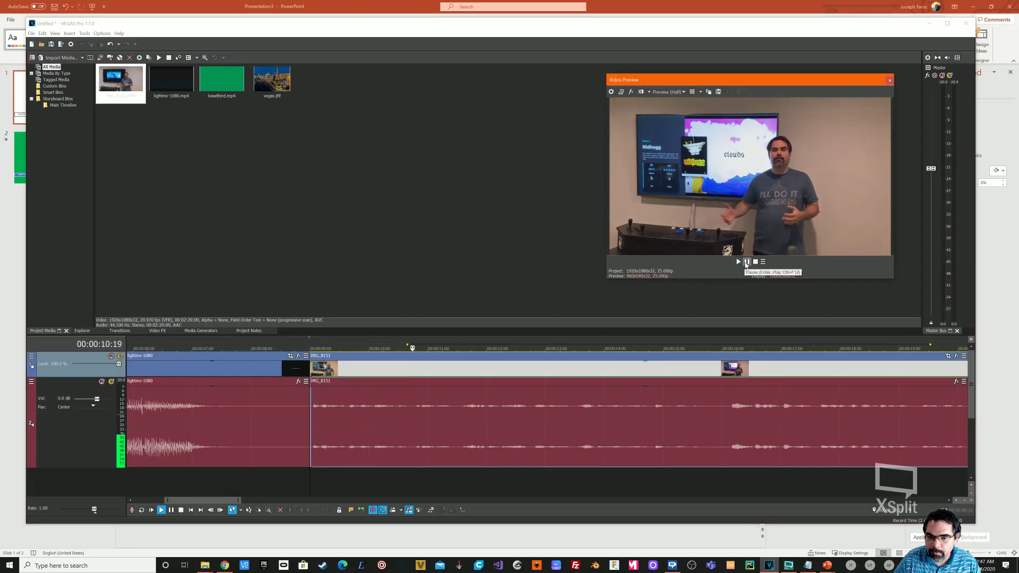
{"action": "left_click", "coordinate": [415, 391]}
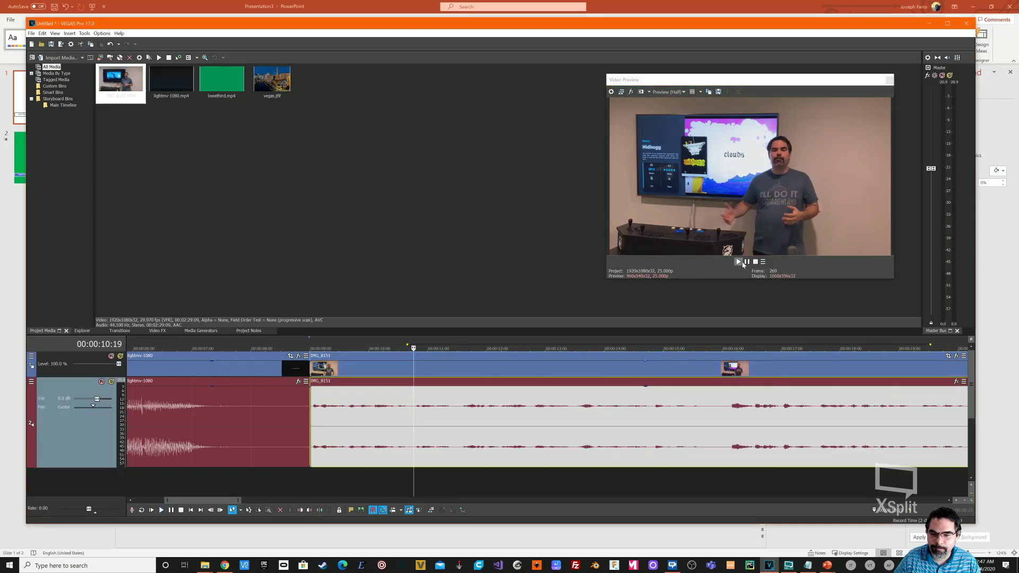
{"action": "left_click", "coordinate": [745, 262]}
{"action": "left_click", "coordinate": [756, 261]}
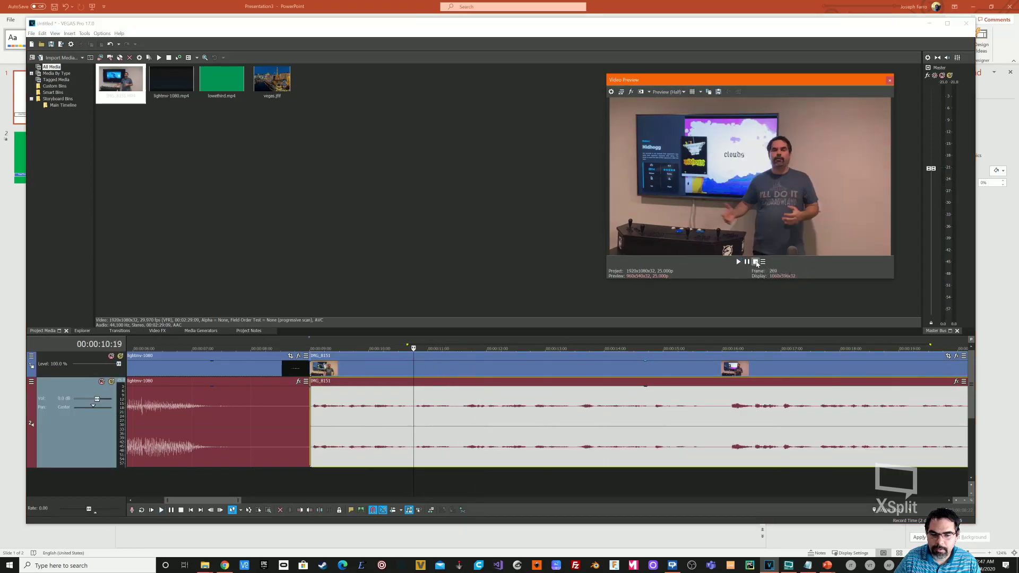
- Split IMG_8151 and delete the unwanted section around 00:00:15:00
{"action": "key", "text": "s"}
{"action": "scroll", "coordinate": [477, 432], "scroll_direction": "down", "scroll_amount": 3}
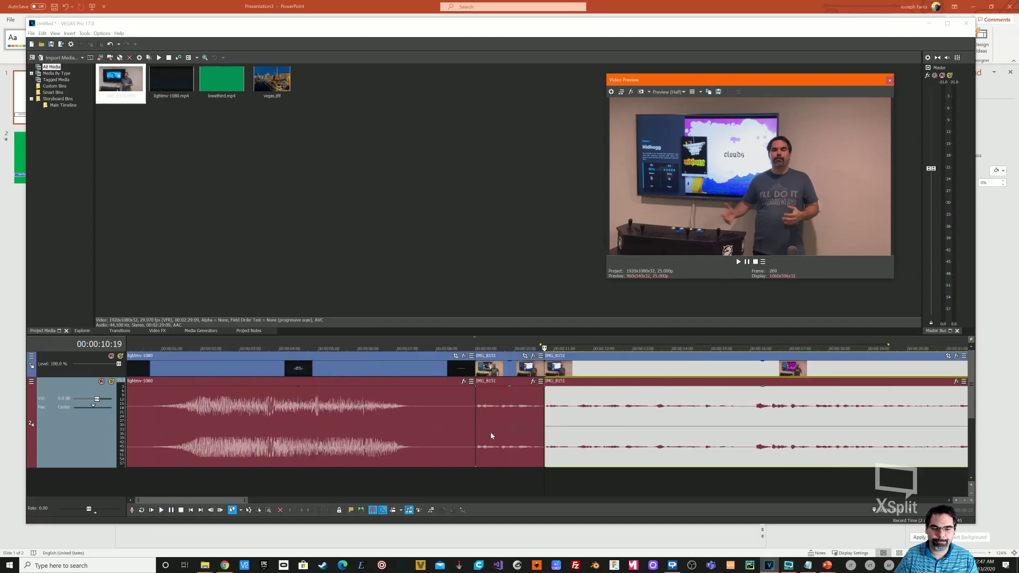
{"action": "scroll", "coordinate": [491, 437], "scroll_direction": "down", "scroll_amount": 2}
{"action": "left_click", "coordinate": [551, 369]}
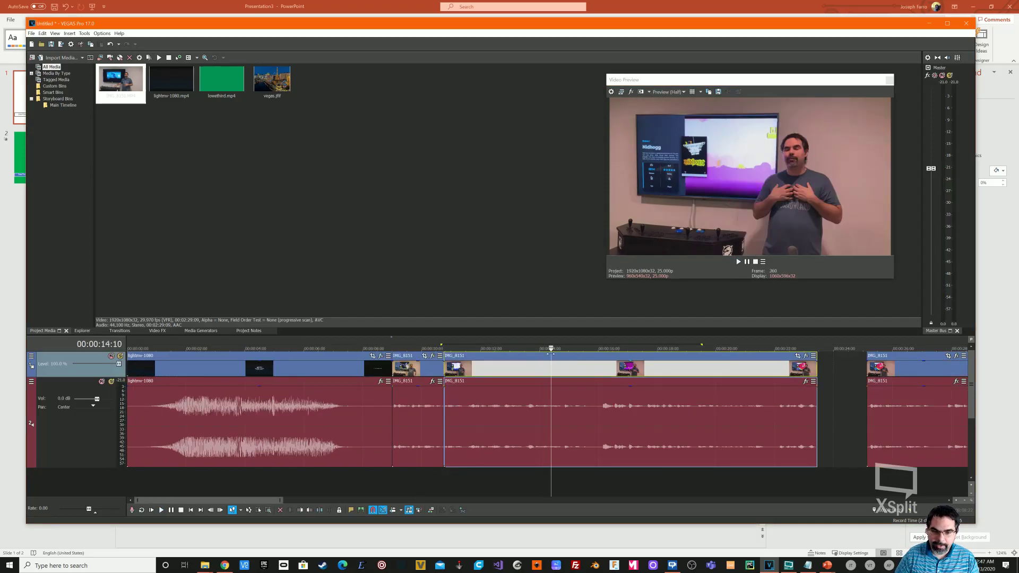
{"action": "left_click", "coordinate": [568, 363]}
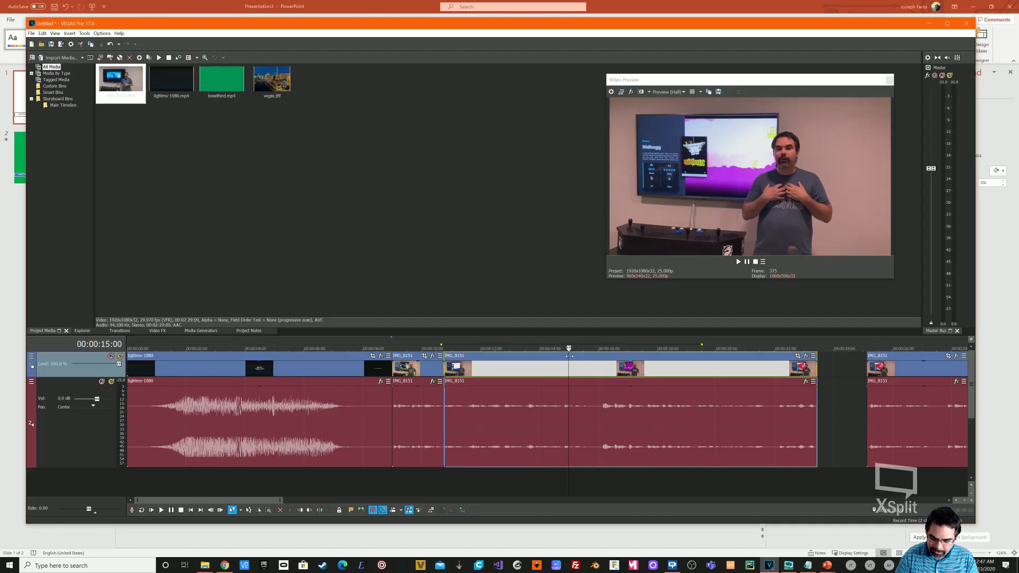
{"action": "key", "text": "Delete"}
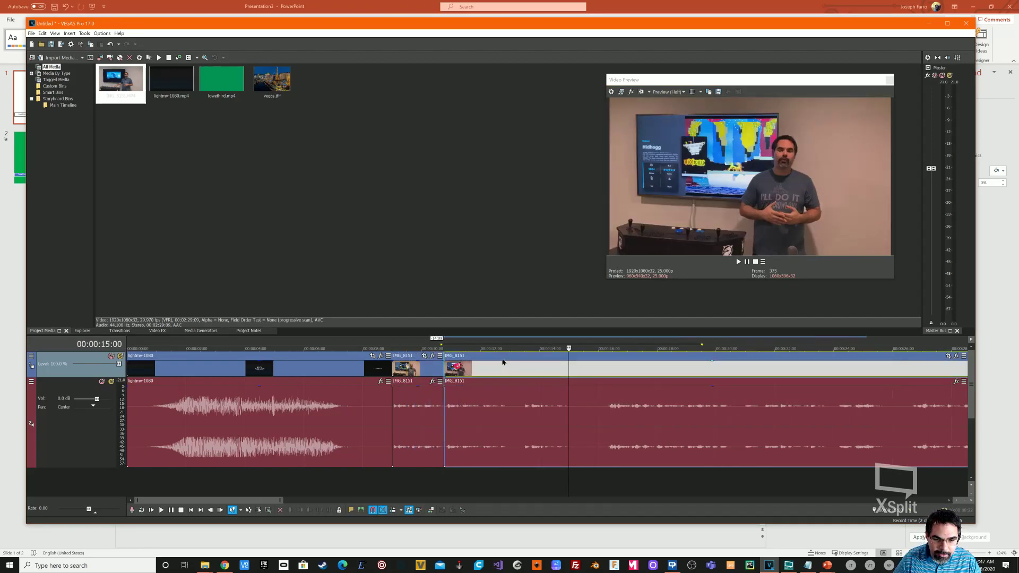
- Play back the shortened edit from 00:00:09:17
{"action": "left_click", "coordinate": [413, 347]}
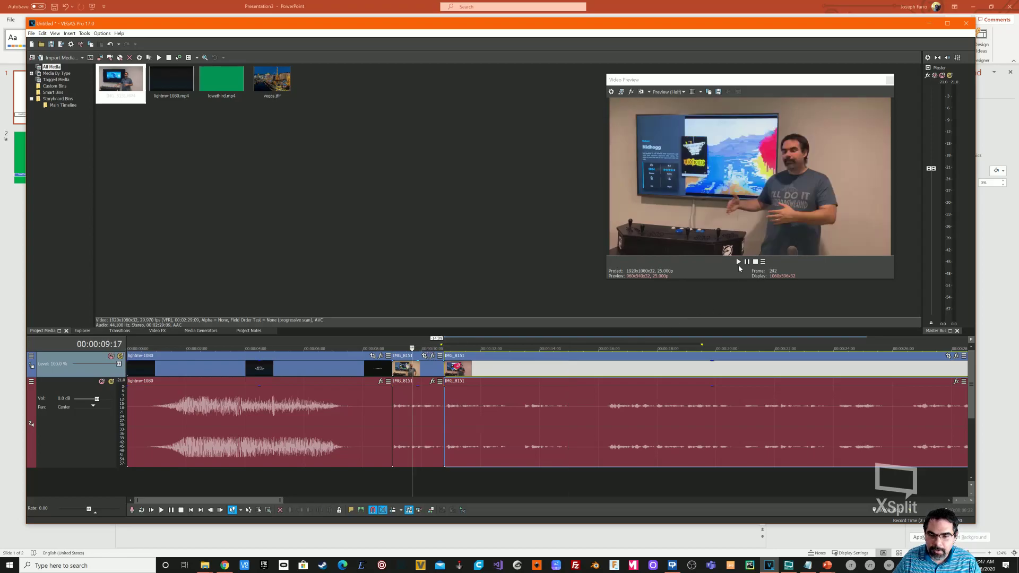
{"action": "left_click", "coordinate": [738, 262]}
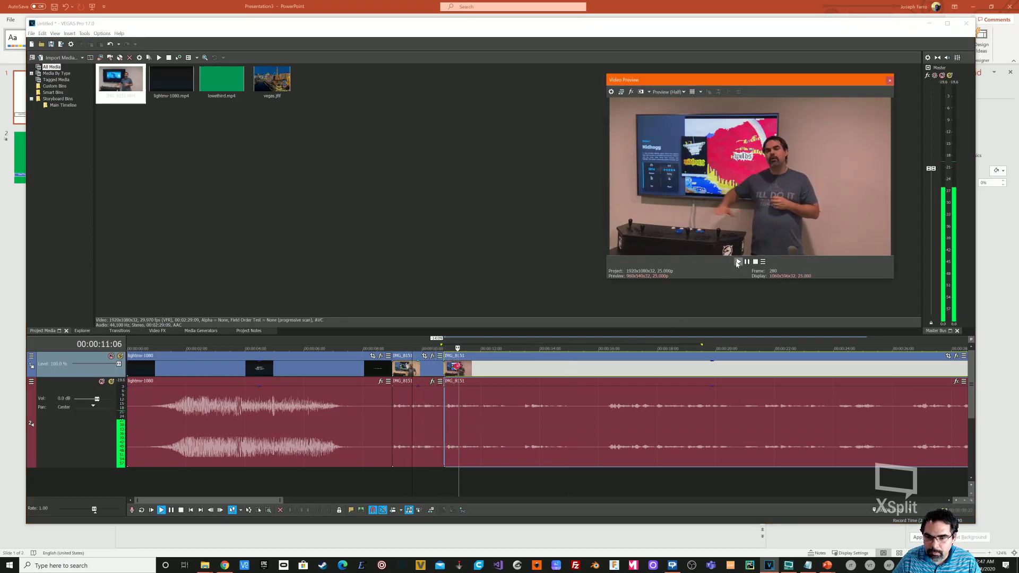
{"action": "left_click", "coordinate": [748, 262]}
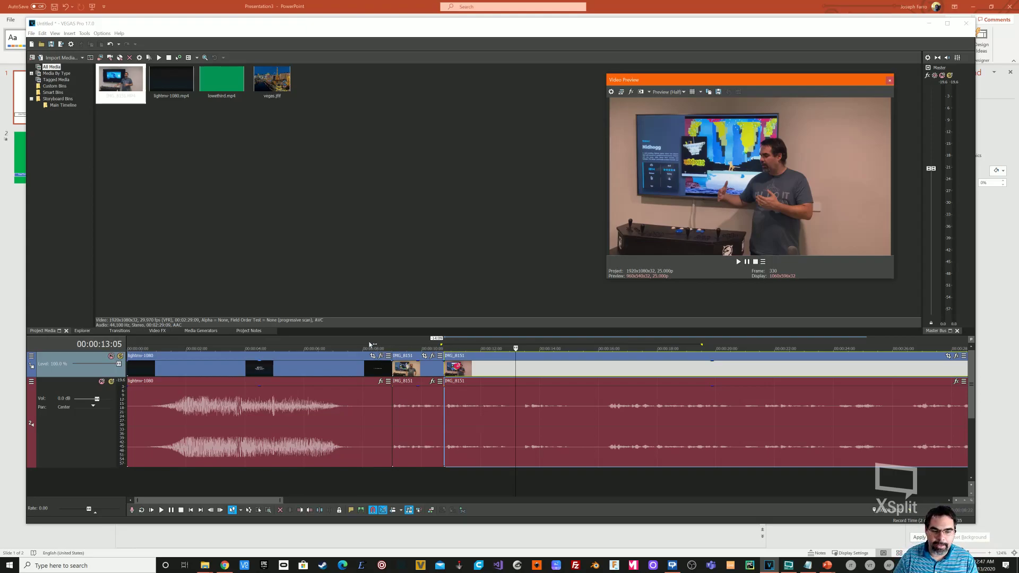
{"action": "left_click", "coordinate": [294, 345]}
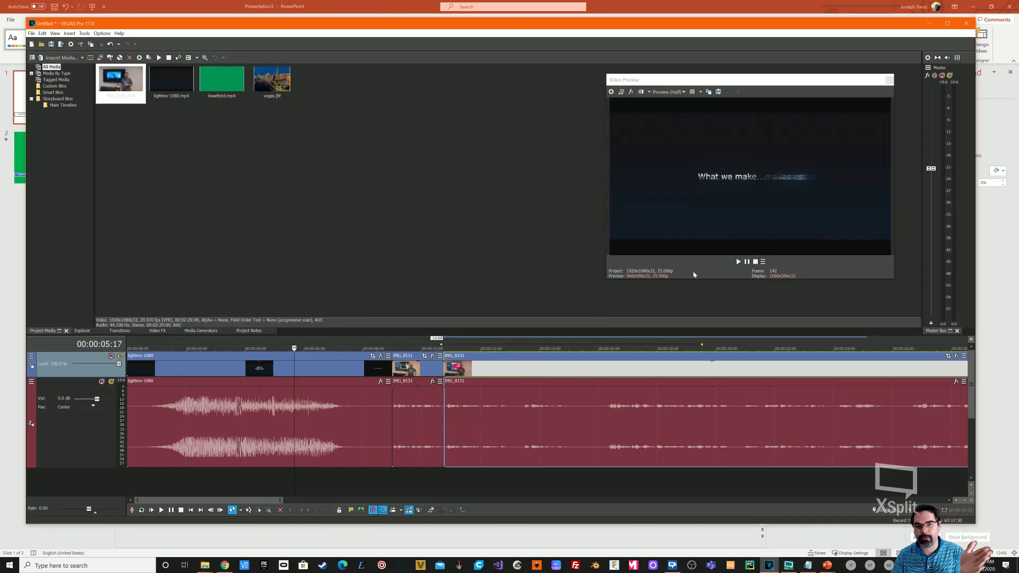
{"action": "left_click", "coordinate": [738, 262]}
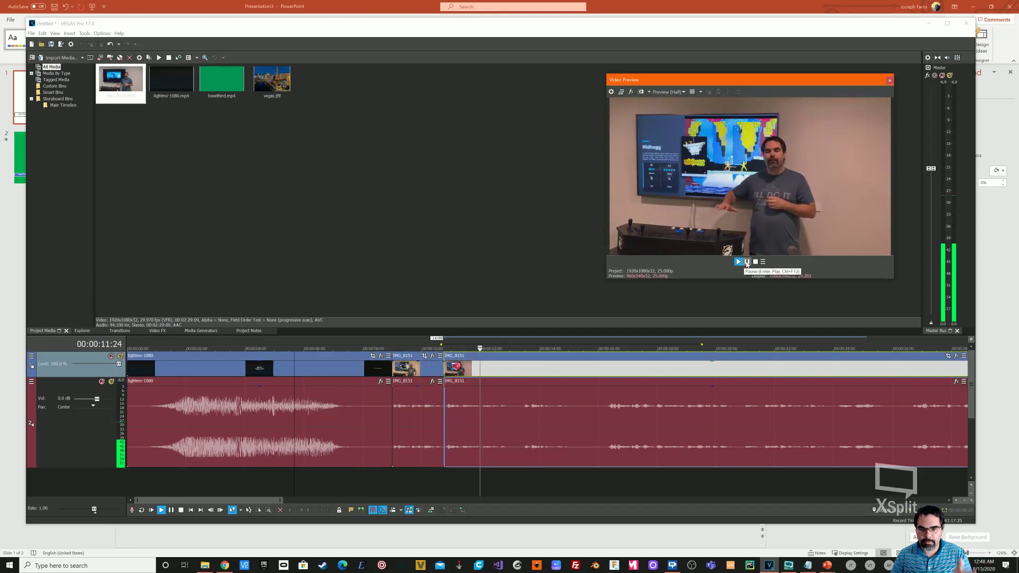
{"action": "left_click", "coordinate": [747, 262]}
- Slide the IMG_8151 clip near 00:00:12:02 slightly left to overlap the previous clip
{"action": "left_click", "coordinate": [384, 348]}
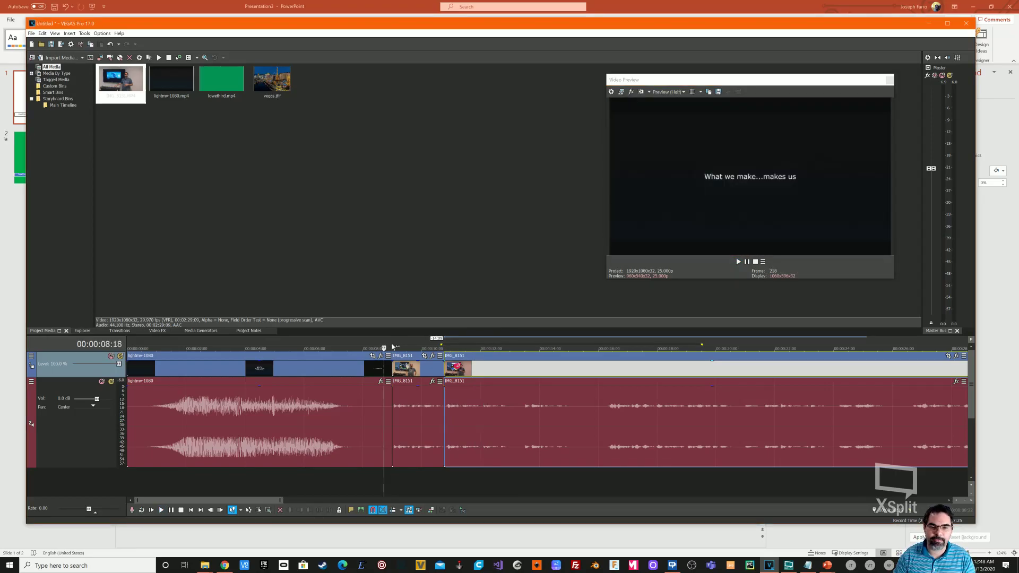
{"action": "left_click", "coordinate": [484, 352]}
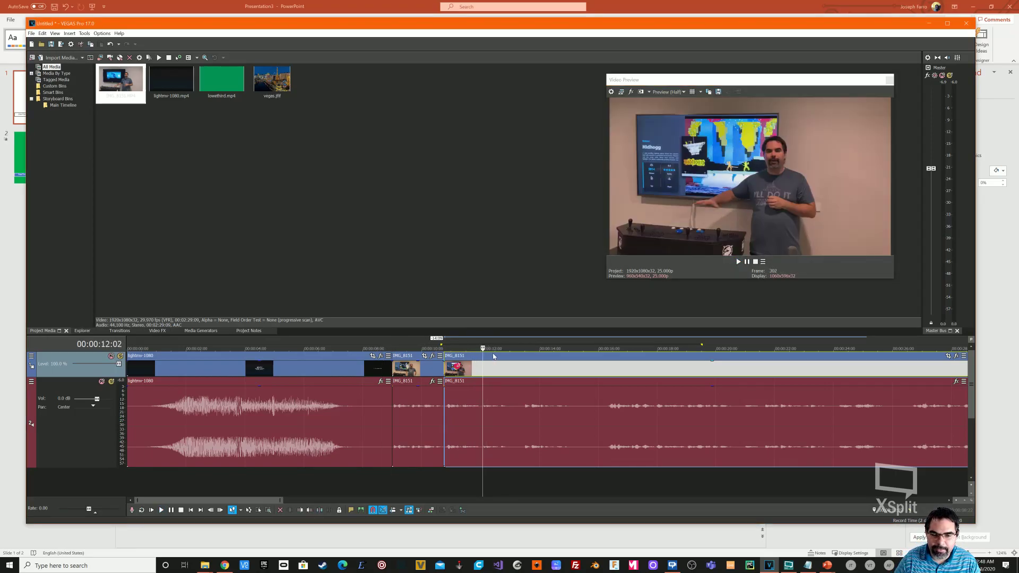
{"action": "left_click_drag", "start_coordinate": [492, 356], "coordinate": [488, 356]}
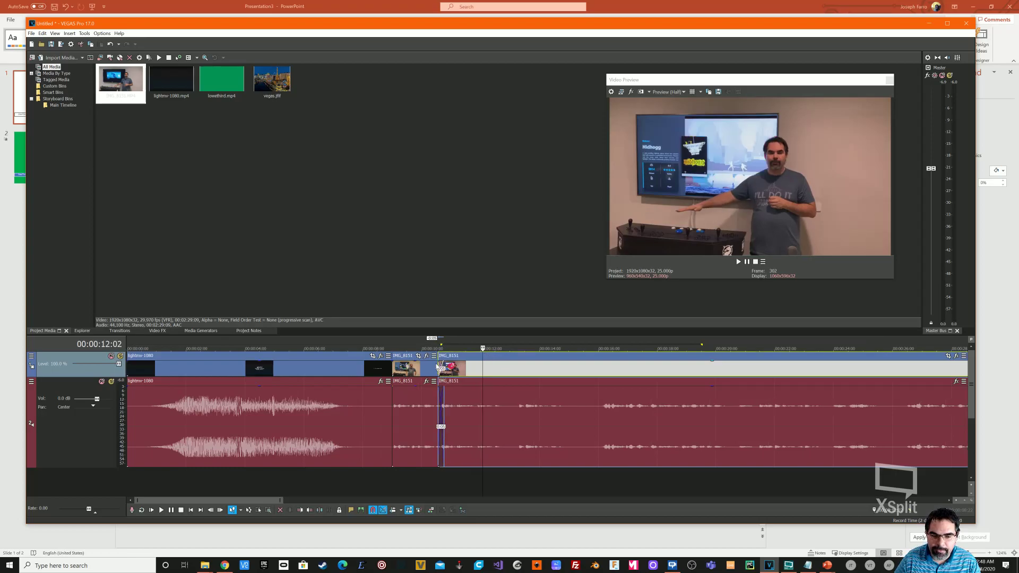
- Preview the overlapping join from 00:00:09:24
{"action": "left_click", "coordinate": [421, 348]}
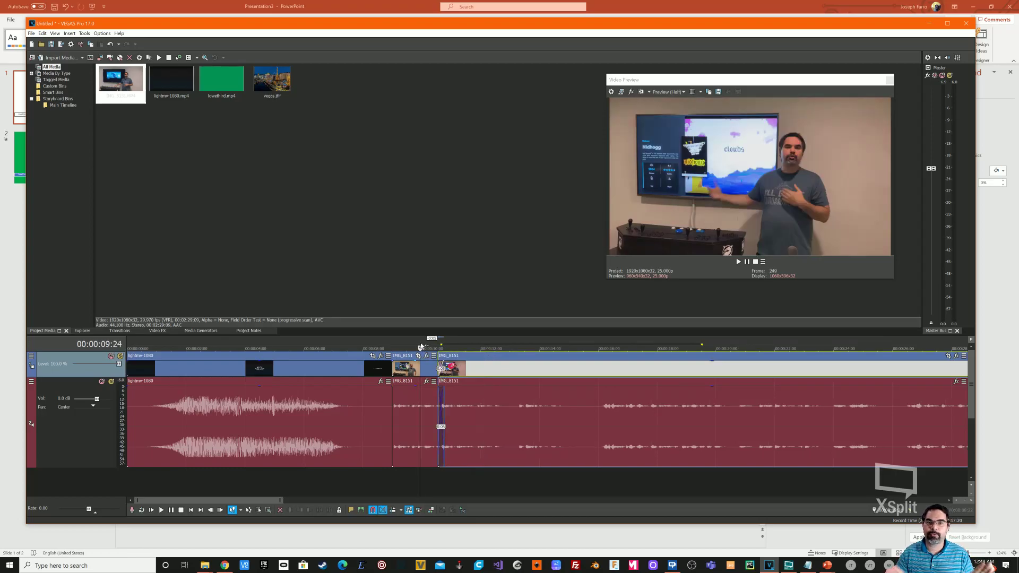
{"action": "left_click", "coordinate": [739, 262]}
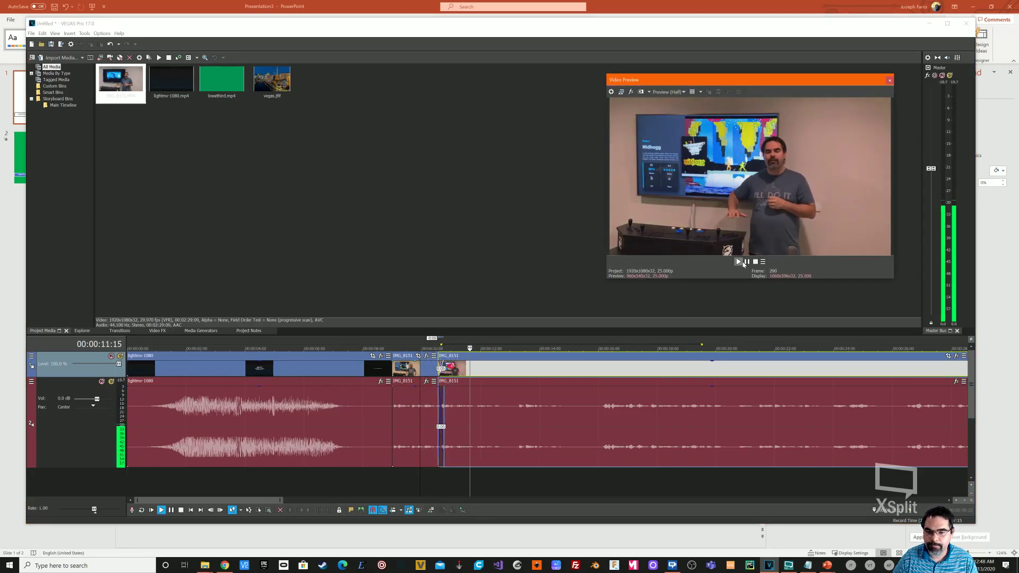
{"action": "left_click", "coordinate": [746, 263]}
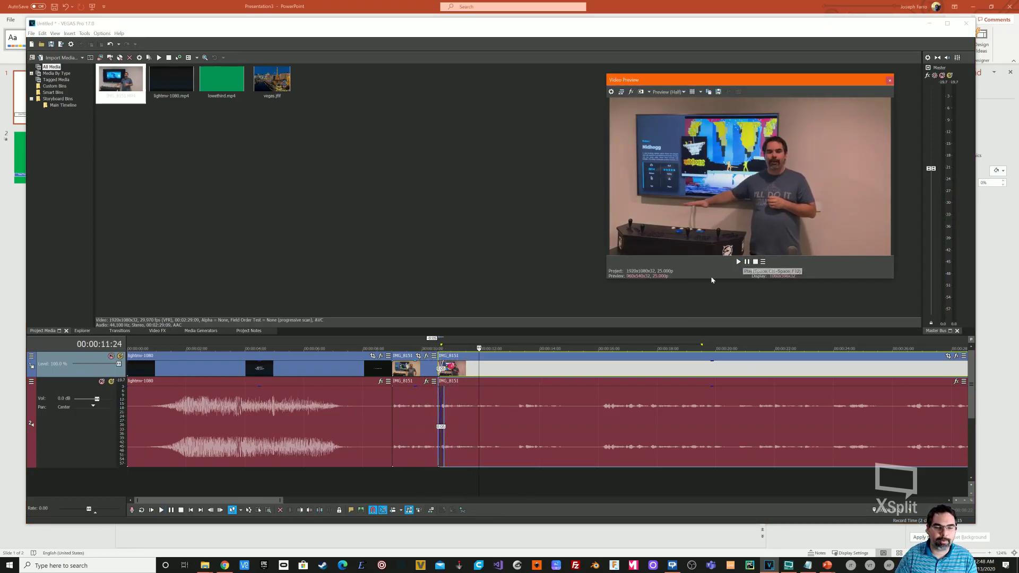
- Apply the Simple 3D Blinds transition to the clip overlap
{"action": "left_click", "coordinate": [123, 331]}
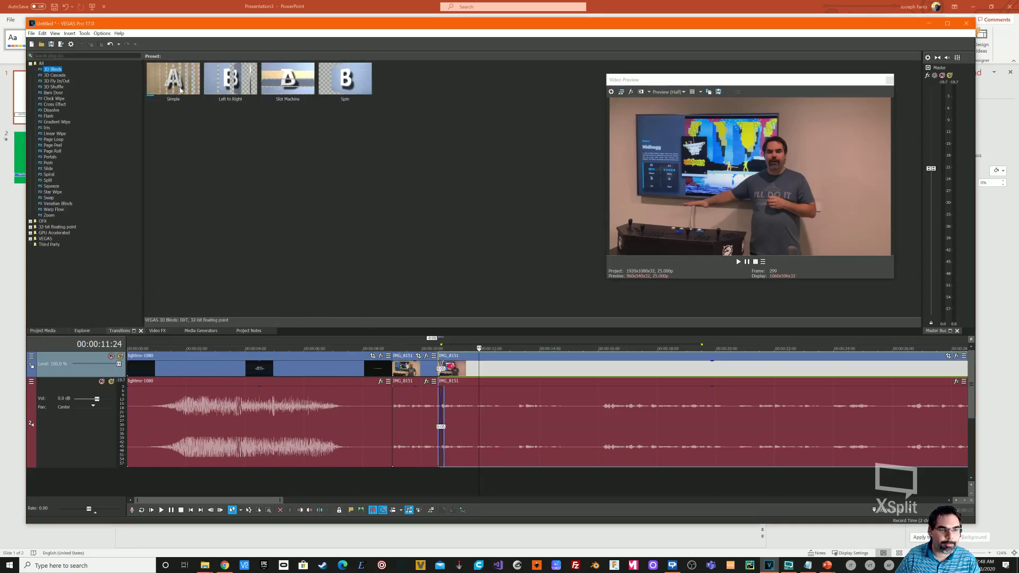
{"action": "left_click_drag", "start_coordinate": [173, 79], "coordinate": [392, 356]}
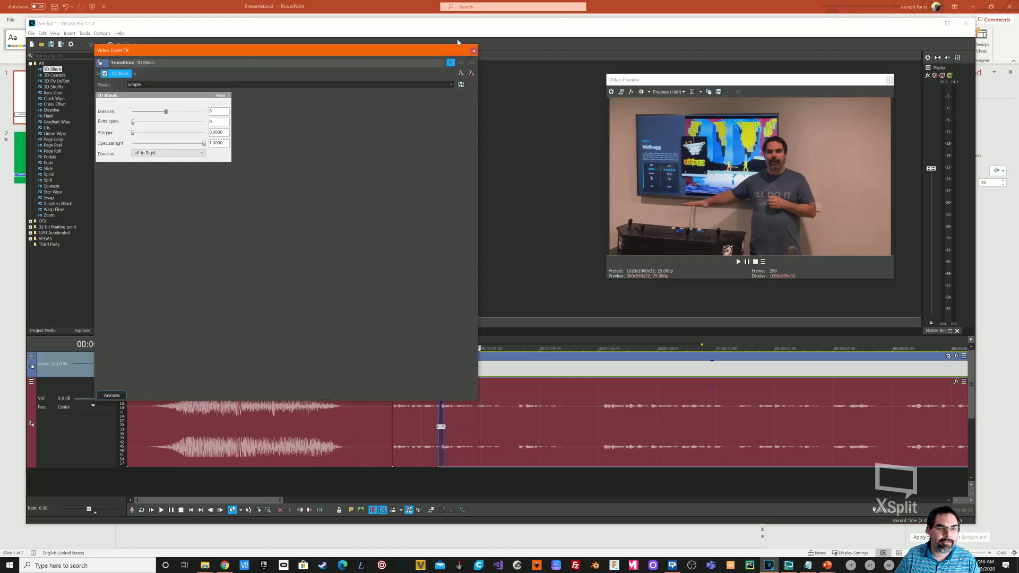
{"action": "left_click", "coordinate": [474, 51]}
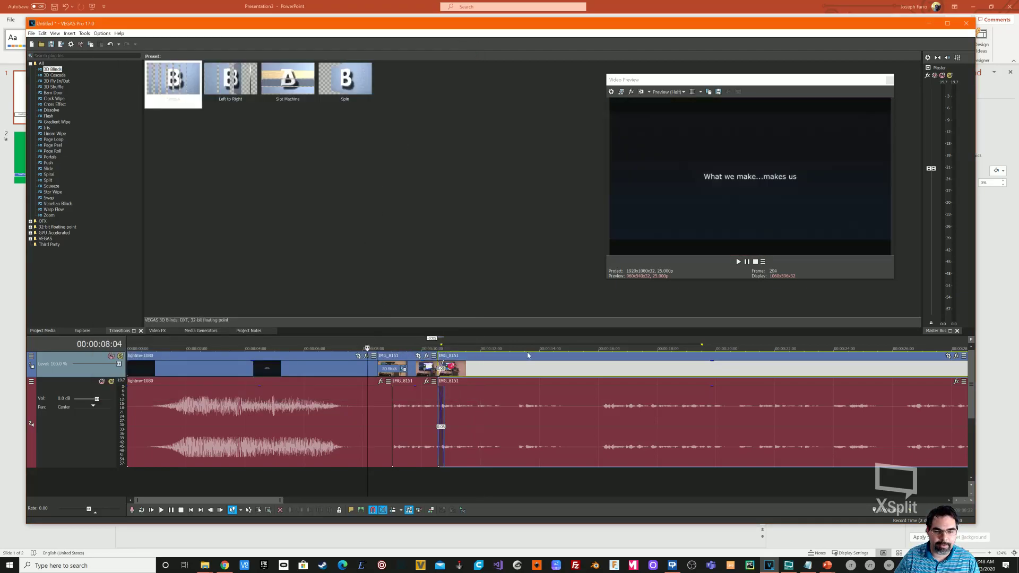
- Play the 3D Blinds transition, replaying it from 00:00:07:23
{"action": "left_click", "coordinate": [738, 262]}
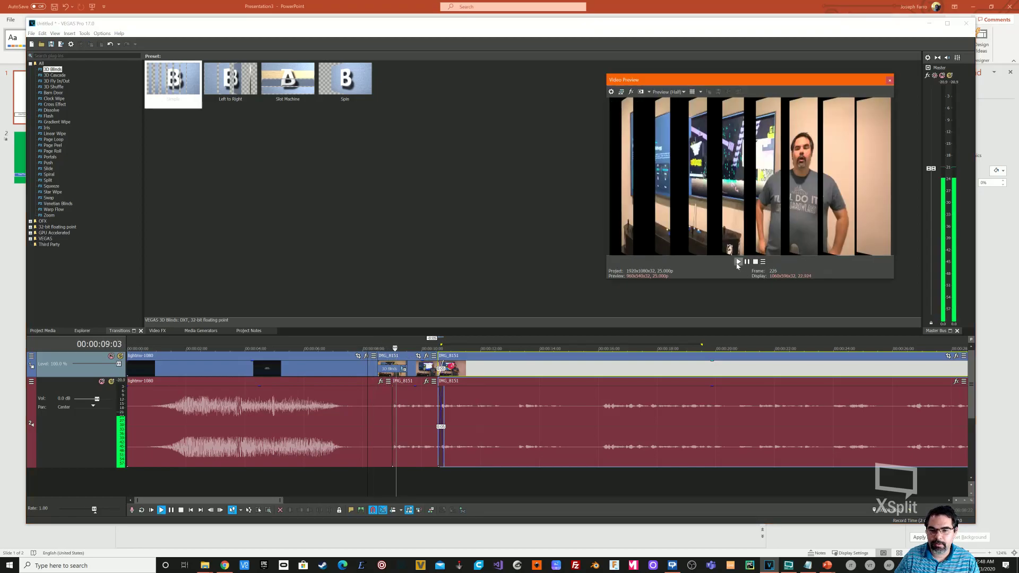
{"action": "left_click", "coordinate": [748, 261]}
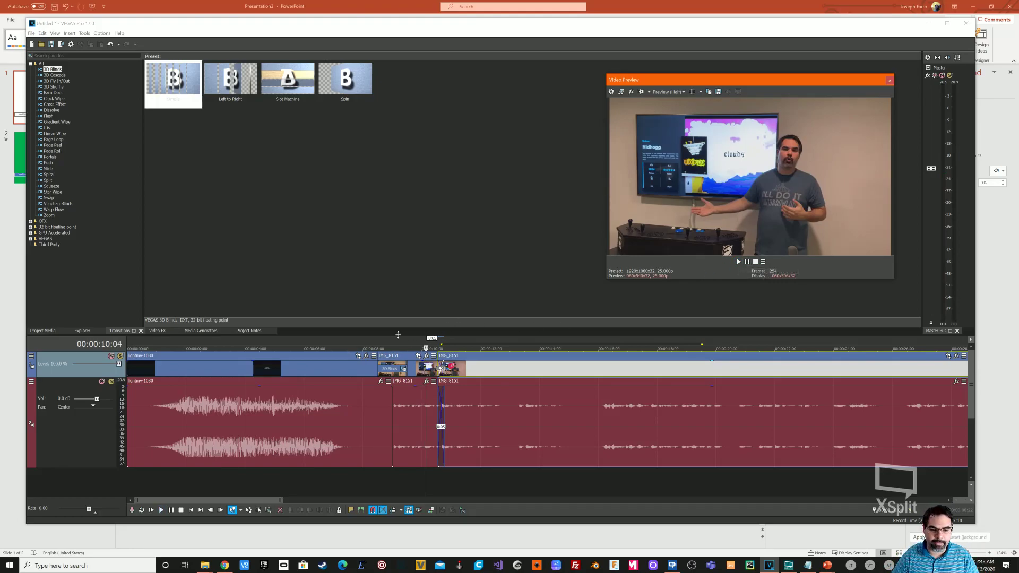
{"action": "left_click", "coordinate": [361, 346]}
{"action": "left_click", "coordinate": [739, 261]}
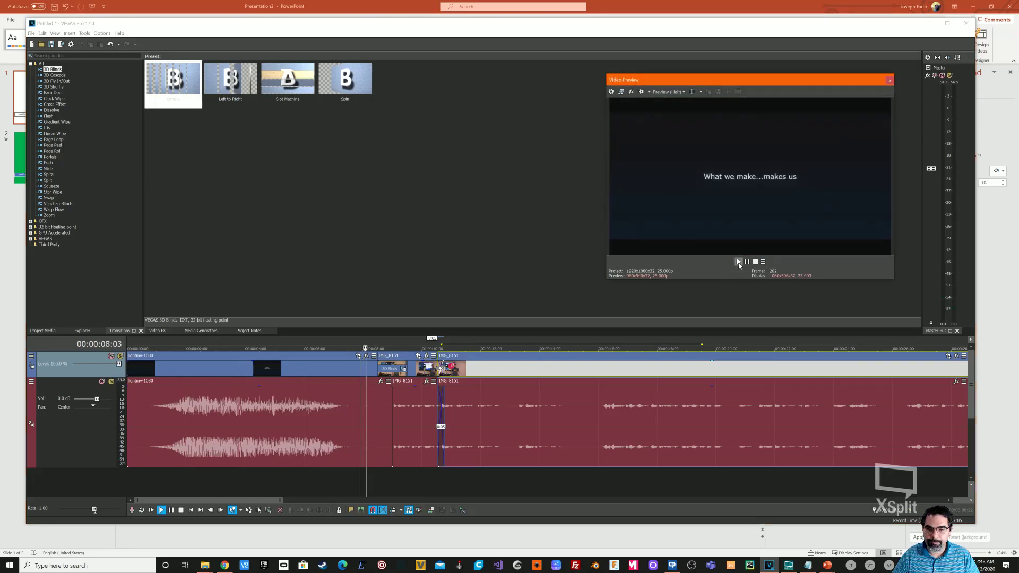
{"action": "left_click", "coordinate": [747, 262]}
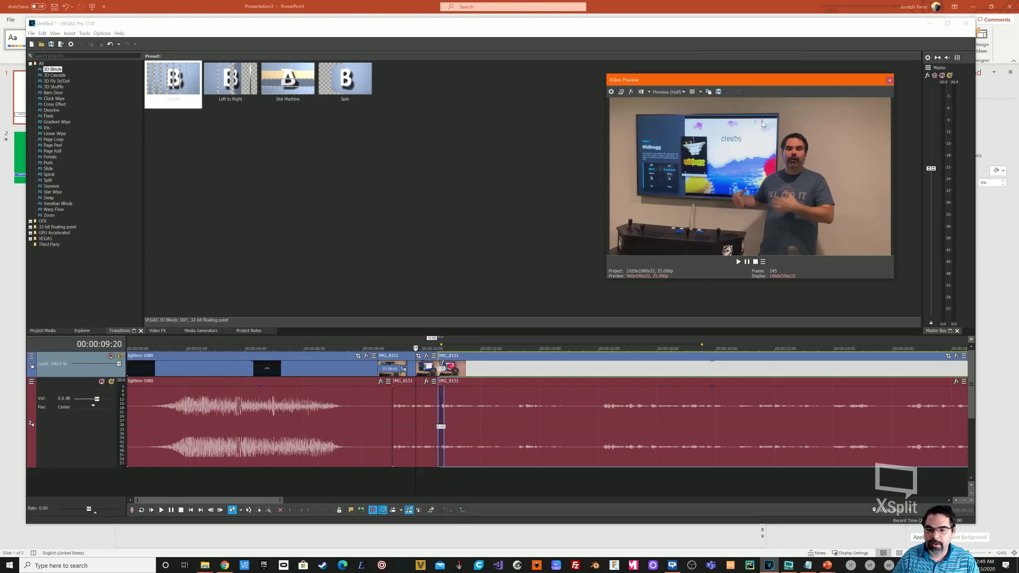
- Check the audio track's effects and close them again
{"action": "left_click", "coordinate": [32, 382]}
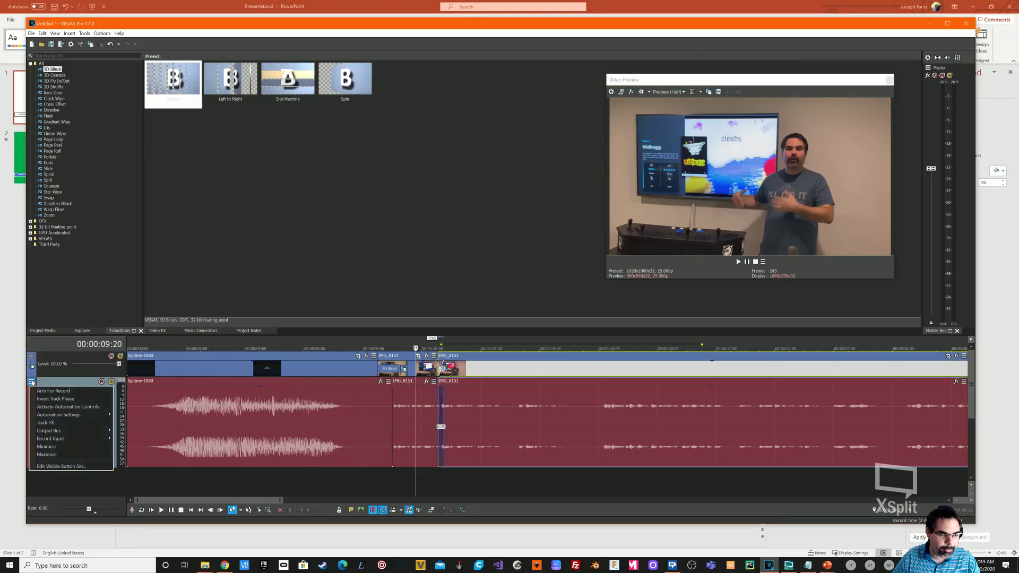
{"action": "left_click", "coordinate": [69, 417]}
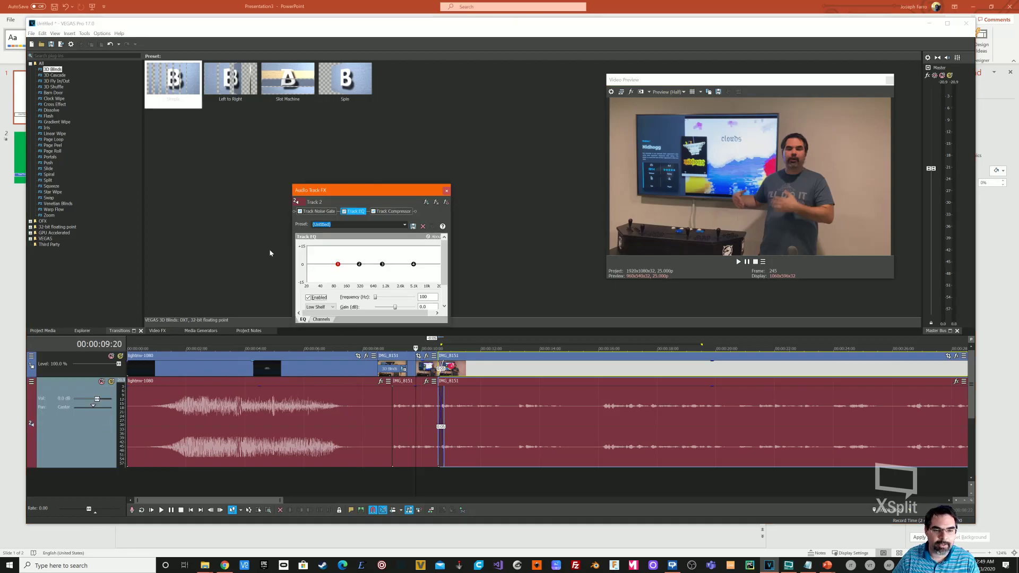
{"action": "left_click", "coordinate": [447, 190]}
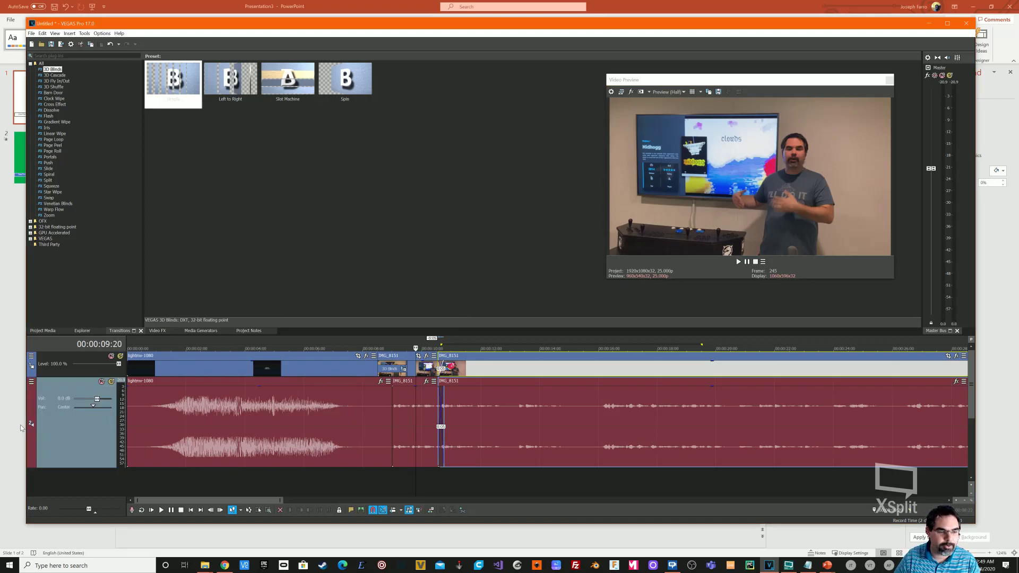
- Add BCC Fast Film Process as a video track effect
{"action": "left_click", "coordinate": [31, 356]}
{"action": "left_click", "coordinate": [31, 382]}
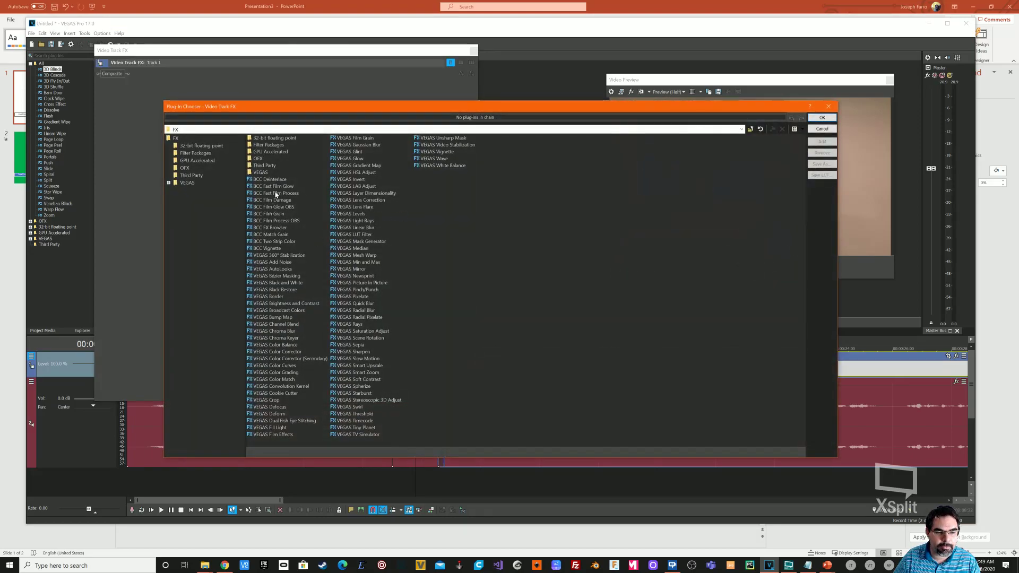
{"action": "double_click", "coordinate": [274, 194]}
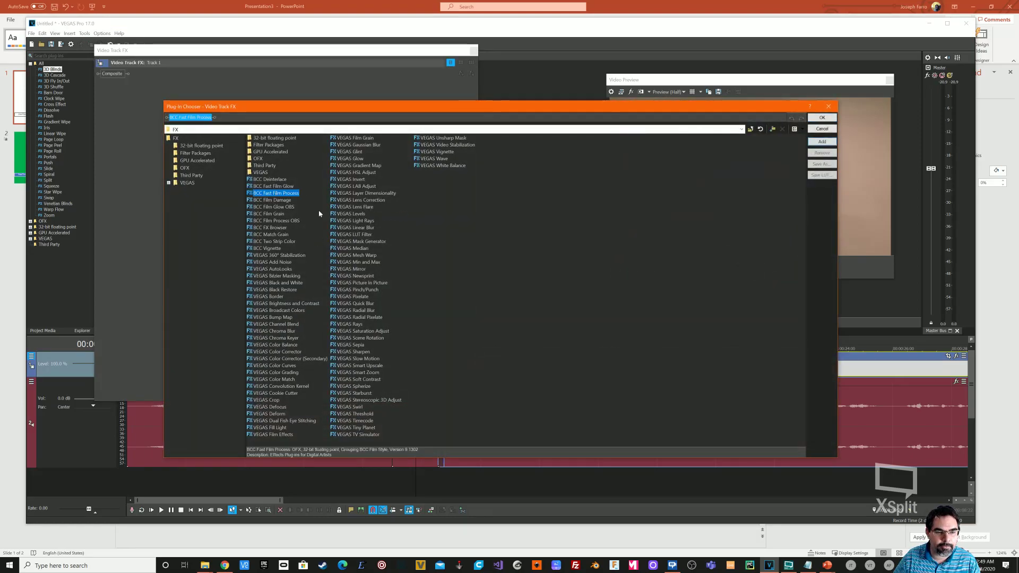
{"action": "left_click", "coordinate": [822, 118]}
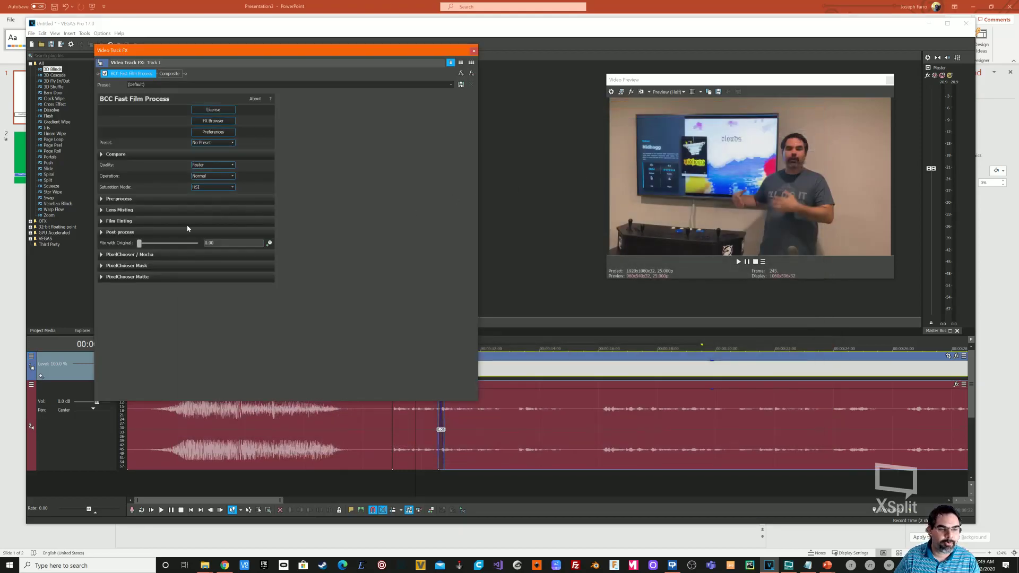
- Raise the Pre-process Gamma Compensation to about 1.38
{"action": "left_click", "coordinate": [110, 199]}
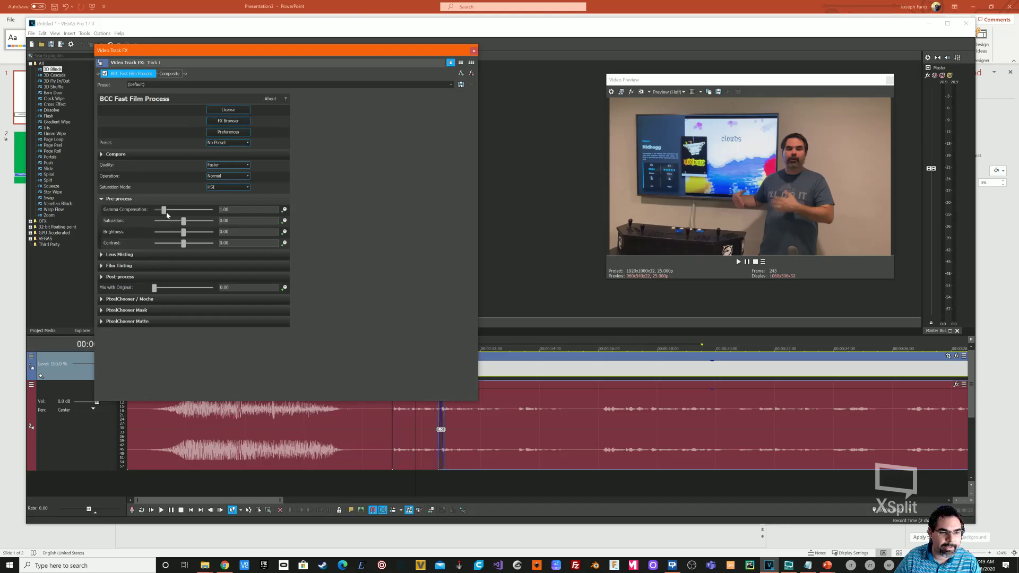
{"action": "left_click_drag", "start_coordinate": [164, 212], "coordinate": [166, 212]}
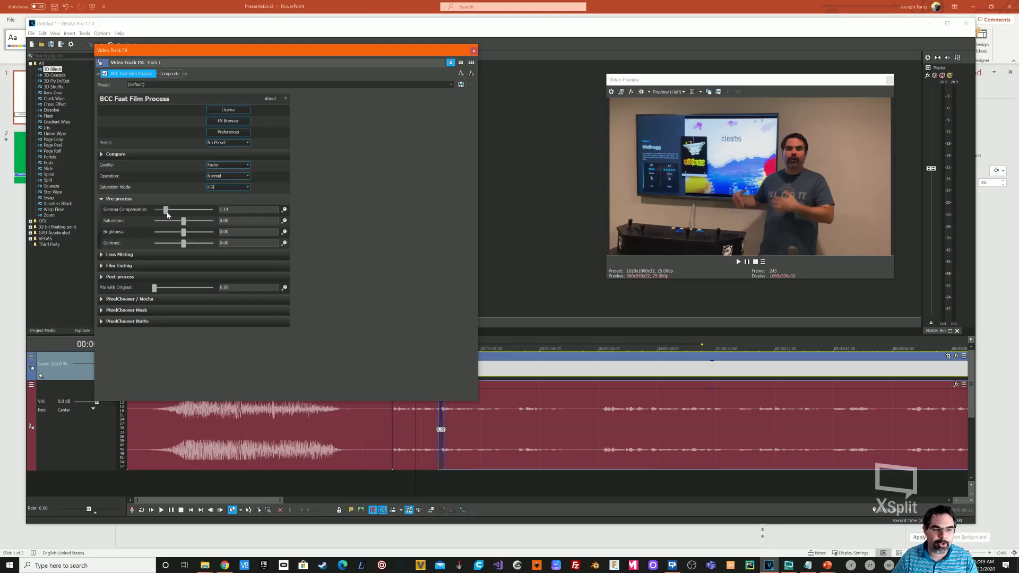
{"action": "left_click_drag", "start_coordinate": [168, 214], "coordinate": [171, 215]}
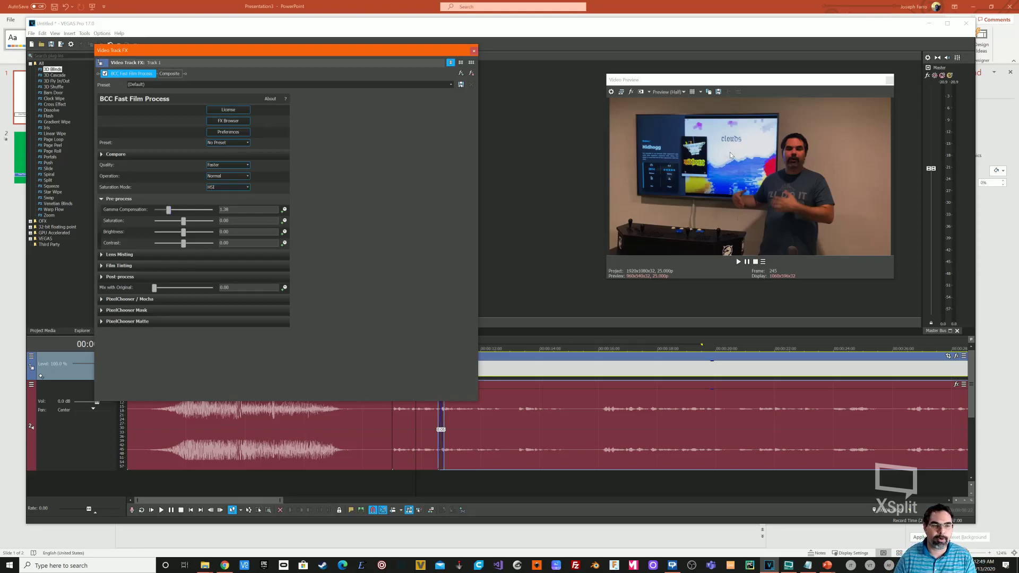
- Bypass and re-enable Fast Film Process twice to compare, then open the Plug-In Chooser
{"action": "left_click", "coordinate": [104, 74]}
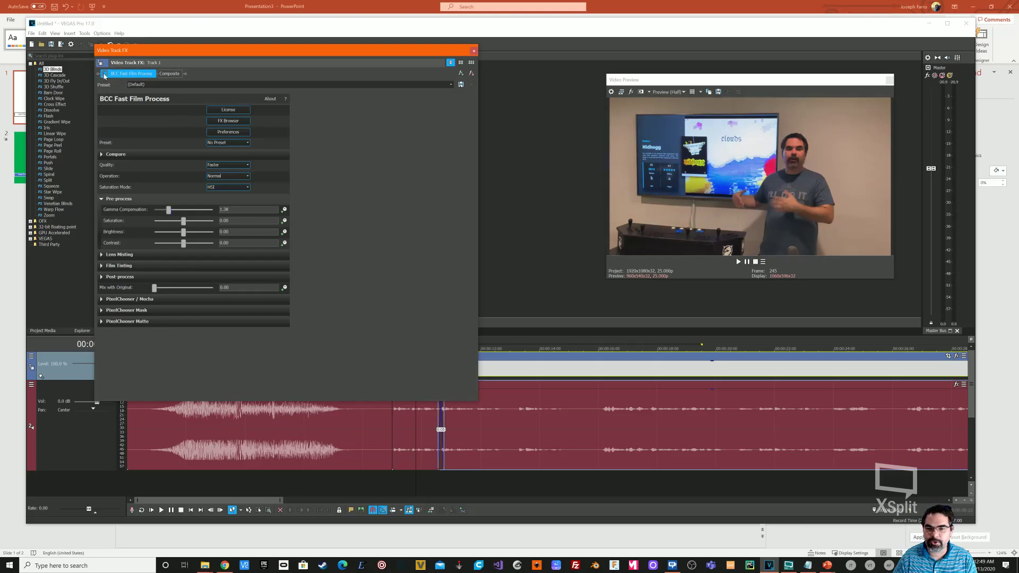
{"action": "left_click", "coordinate": [105, 73]}
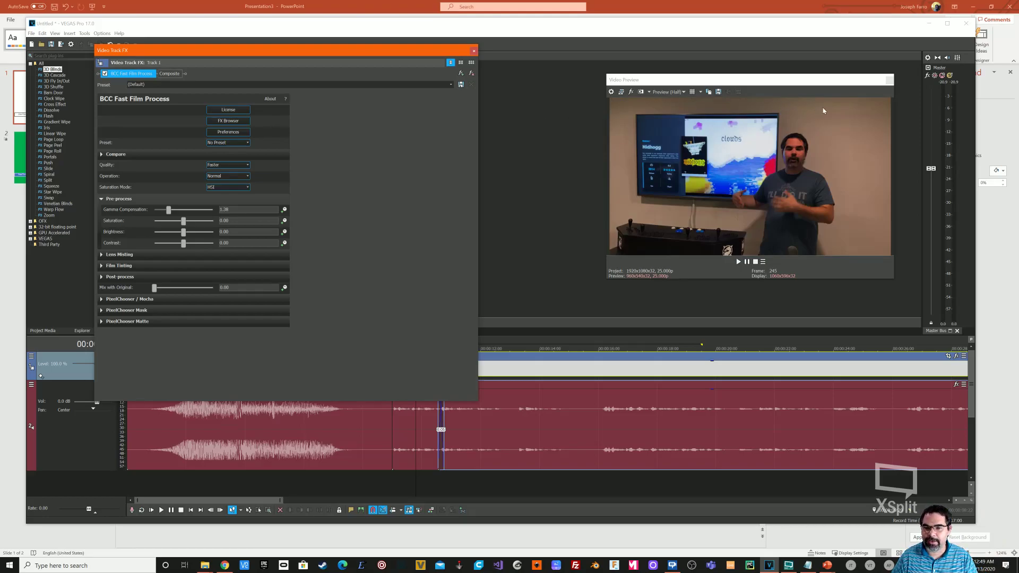
{"action": "left_click", "coordinate": [105, 74]}
{"action": "left_click", "coordinate": [105, 74]}
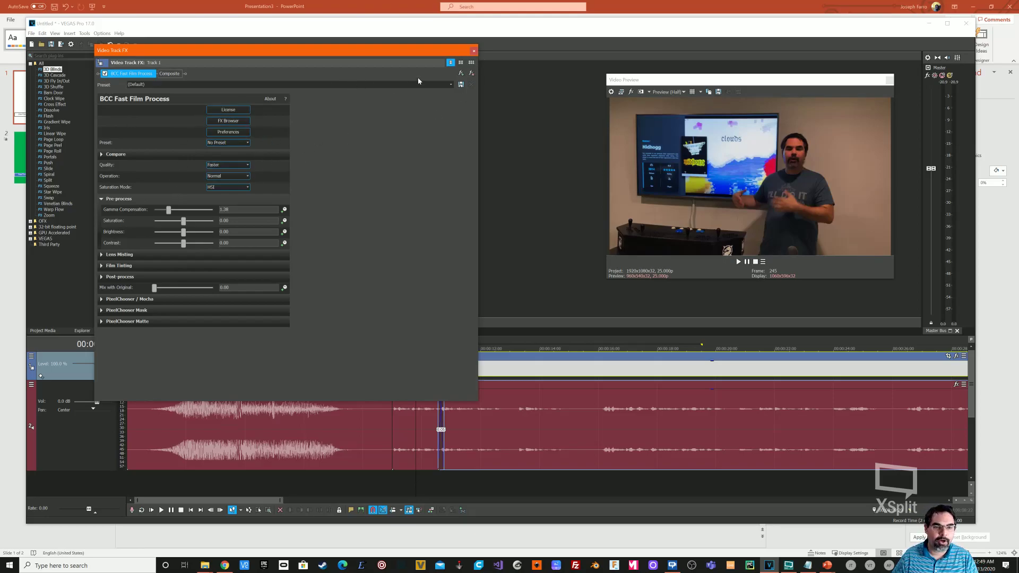
{"action": "left_click", "coordinate": [461, 73]}
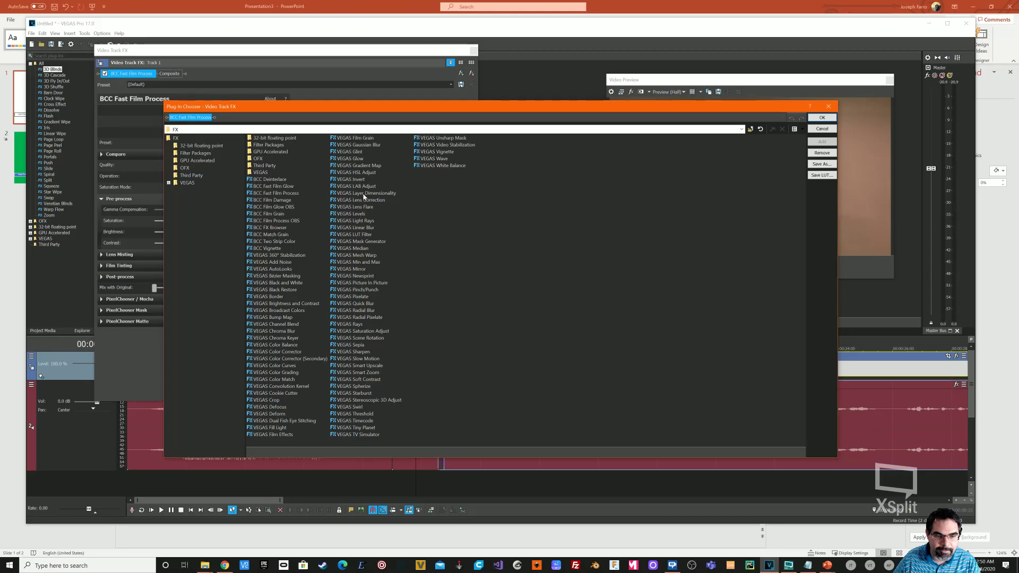
- Add VEGAS LUT Filter to the track chain and bypass Fast Film Process
{"action": "double_click", "coordinate": [355, 234]}
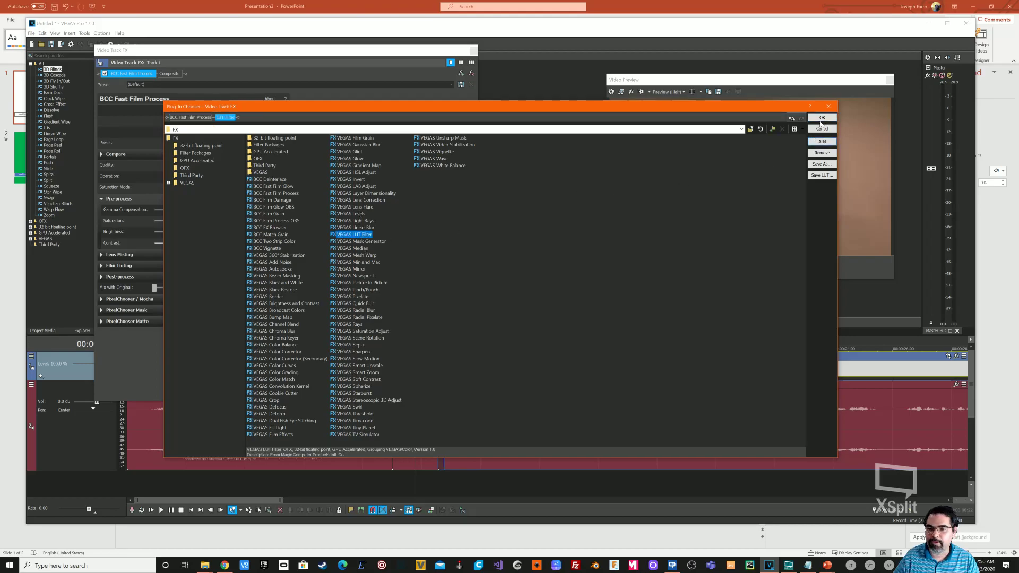
{"action": "left_click", "coordinate": [821, 118]}
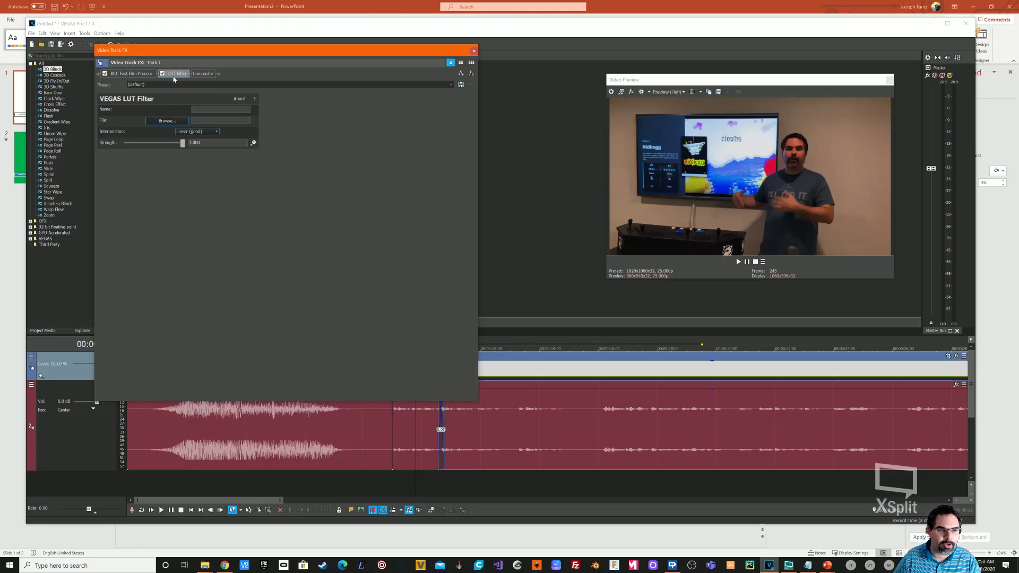
{"action": "left_click", "coordinate": [105, 73]}
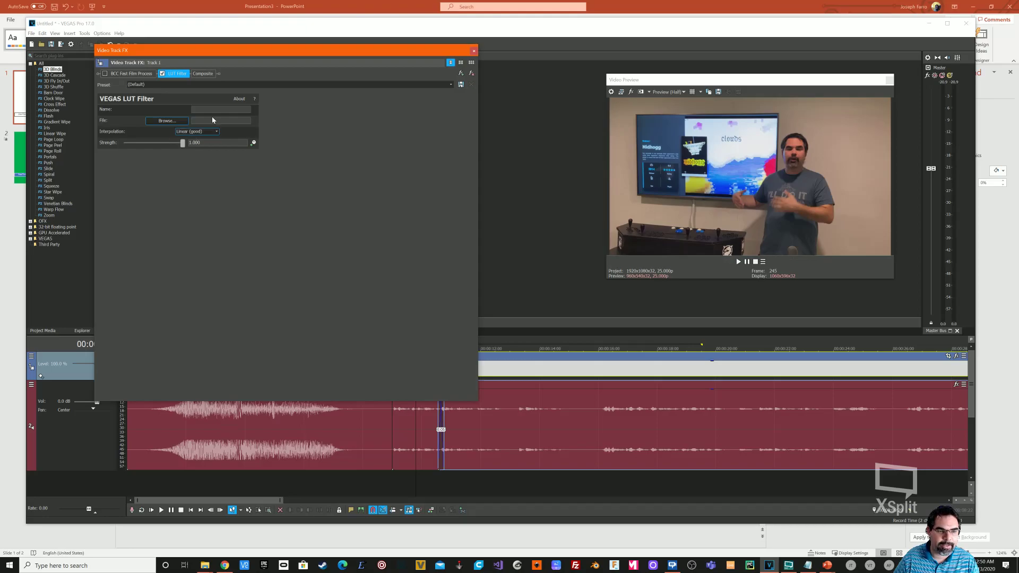
- Load 04_Sony_LUTs_Contrast.cube into the LUT Filter
{"action": "left_click", "coordinate": [167, 120]}
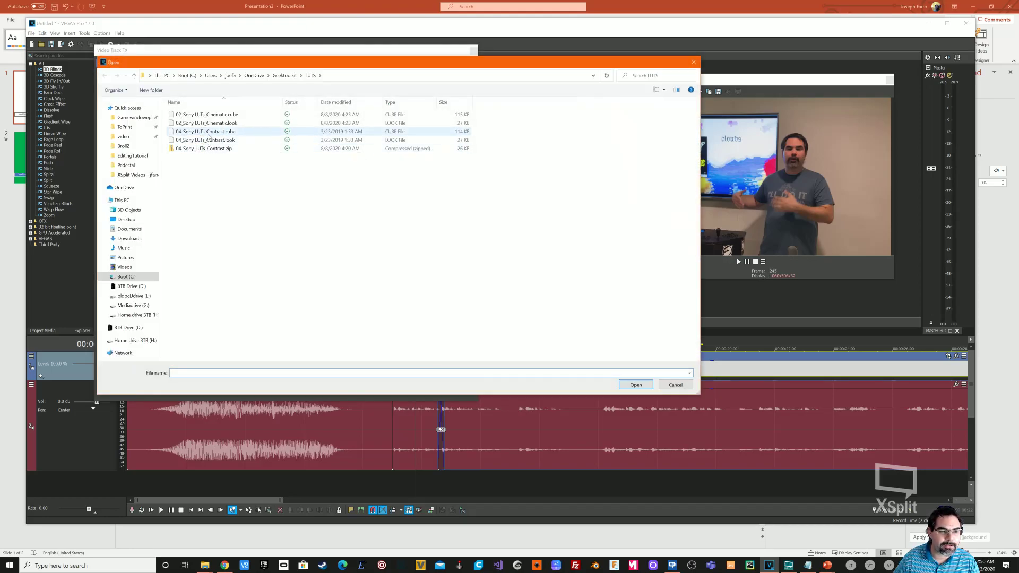
{"action": "left_click", "coordinate": [208, 132]}
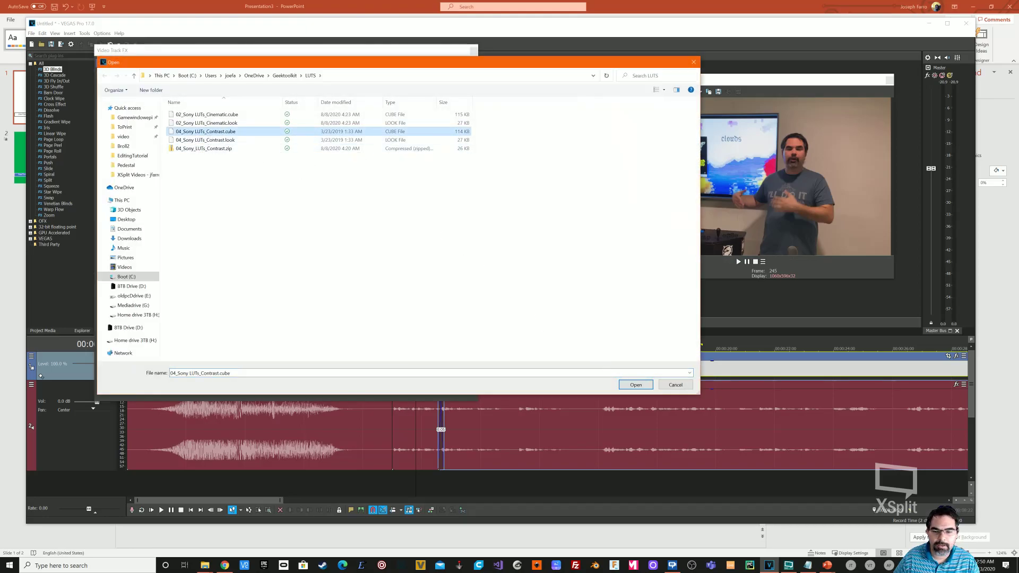
{"action": "left_click", "coordinate": [624, 384]}
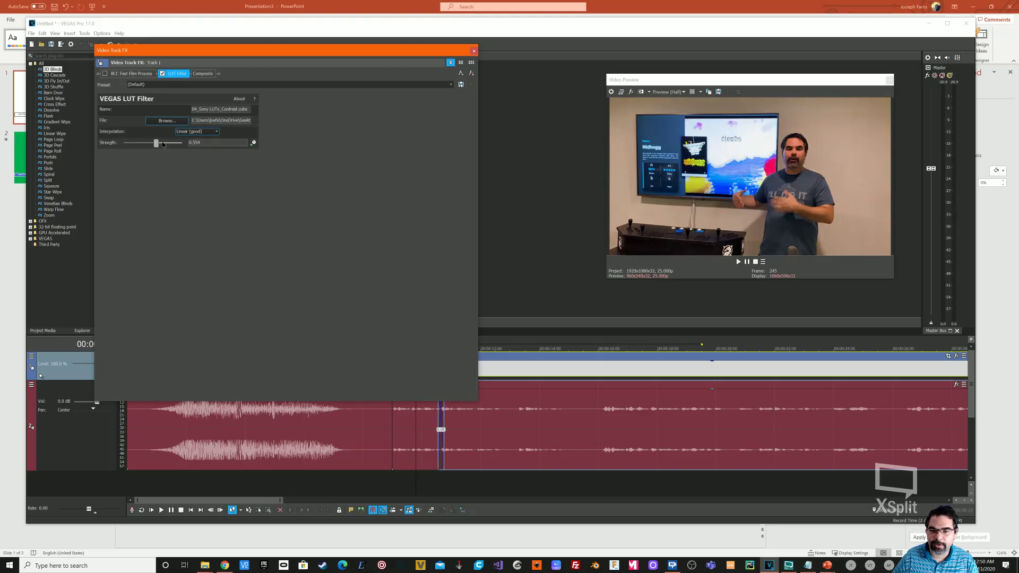
- Raise the LUT strength to 0.710 and toggle the LUT Filter to compare
{"action": "left_click_drag", "start_coordinate": [167, 144], "coordinate": [166, 144]}
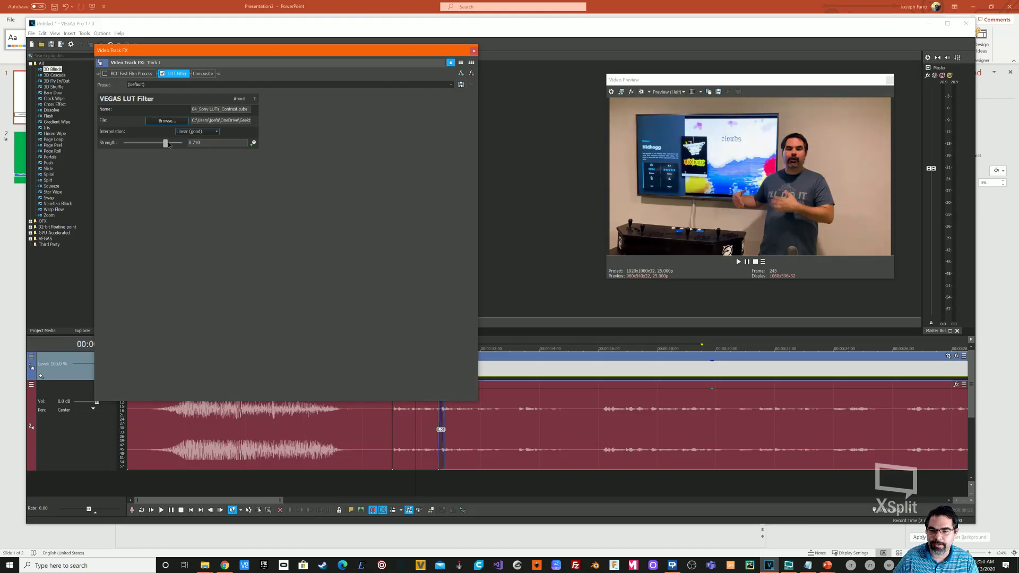
{"action": "left_click", "coordinate": [163, 74]}
{"action": "left_click", "coordinate": [162, 74]}
{"action": "left_click", "coordinate": [162, 75]}
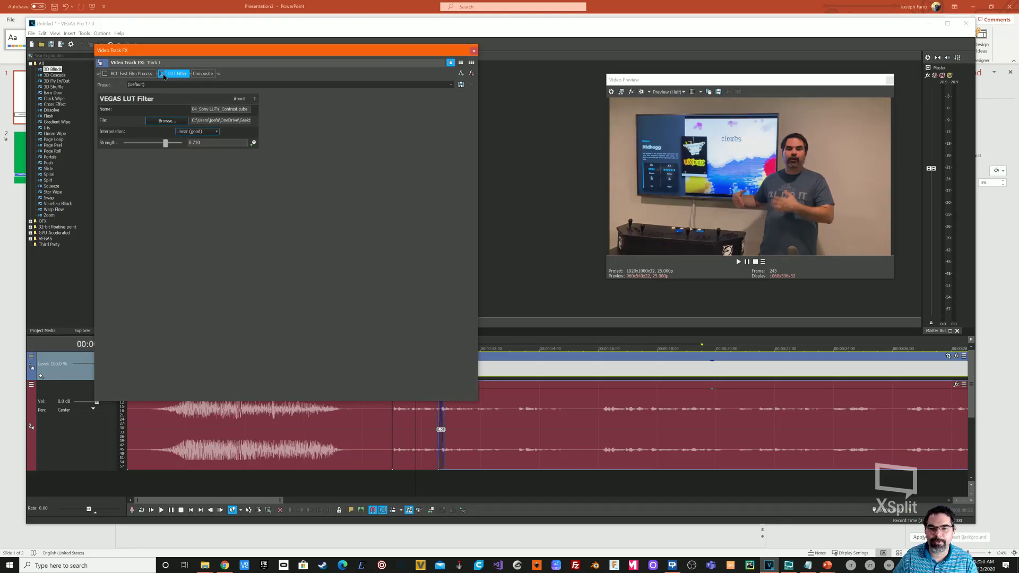
{"action": "left_click", "coordinate": [162, 75]}
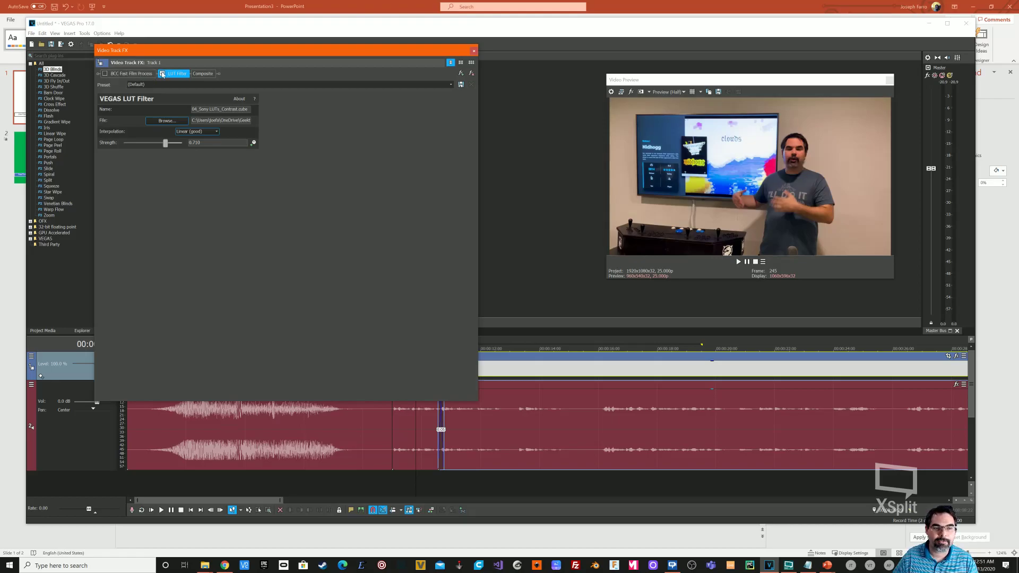
{"action": "left_click", "coordinate": [162, 74]}
- Compare LUT and Fast Film Process combinations, keep only the LUT enabled, and close Video Track FX
{"action": "left_click", "coordinate": [105, 74]}
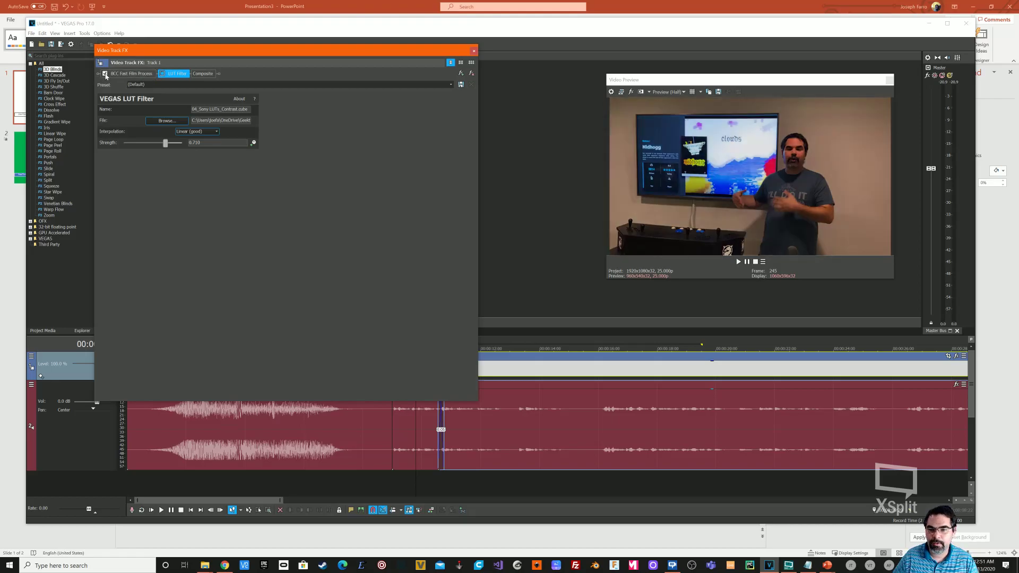
{"action": "left_click", "coordinate": [162, 74]}
{"action": "left_click", "coordinate": [163, 74]}
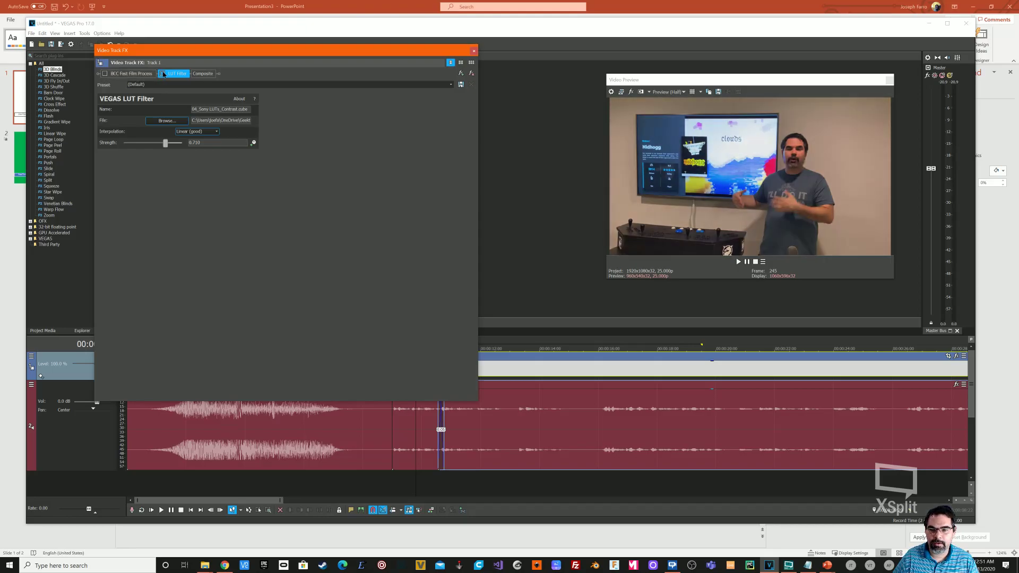
{"action": "left_click", "coordinate": [163, 74]}
{"action": "left_click", "coordinate": [163, 74]}
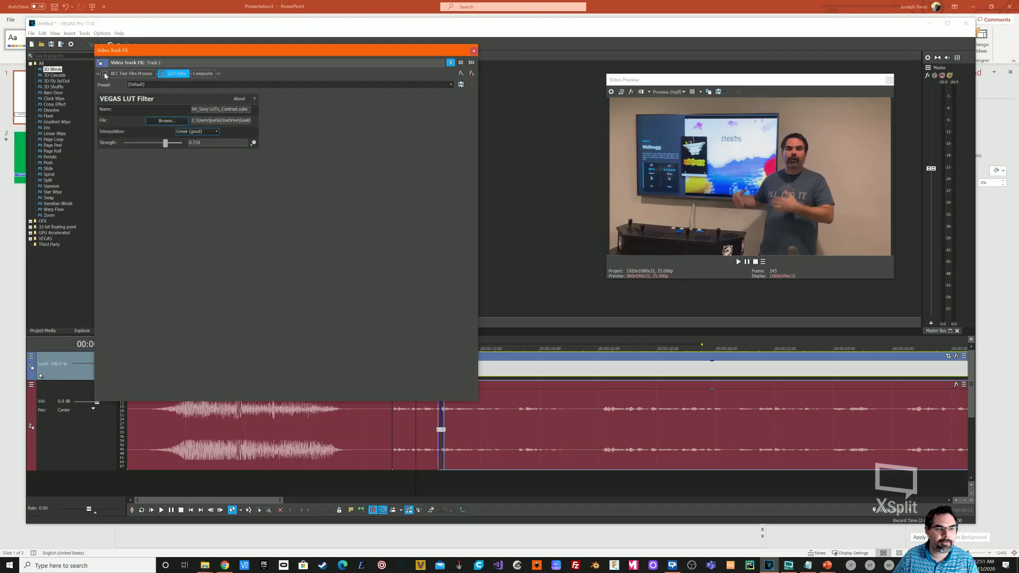
{"action": "left_click", "coordinate": [105, 74]}
{"action": "left_click", "coordinate": [162, 75]}
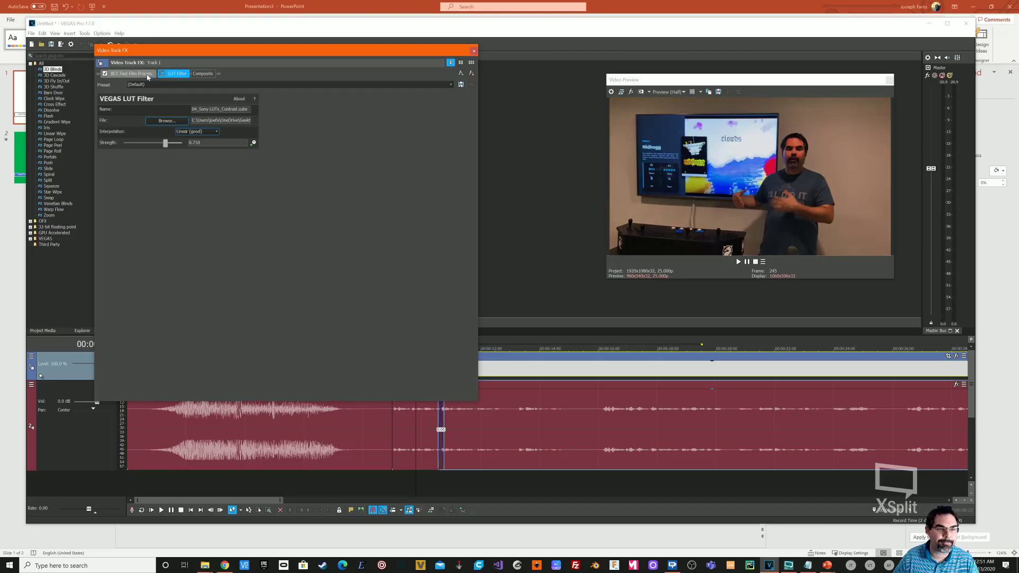
{"action": "left_click", "coordinate": [105, 74]}
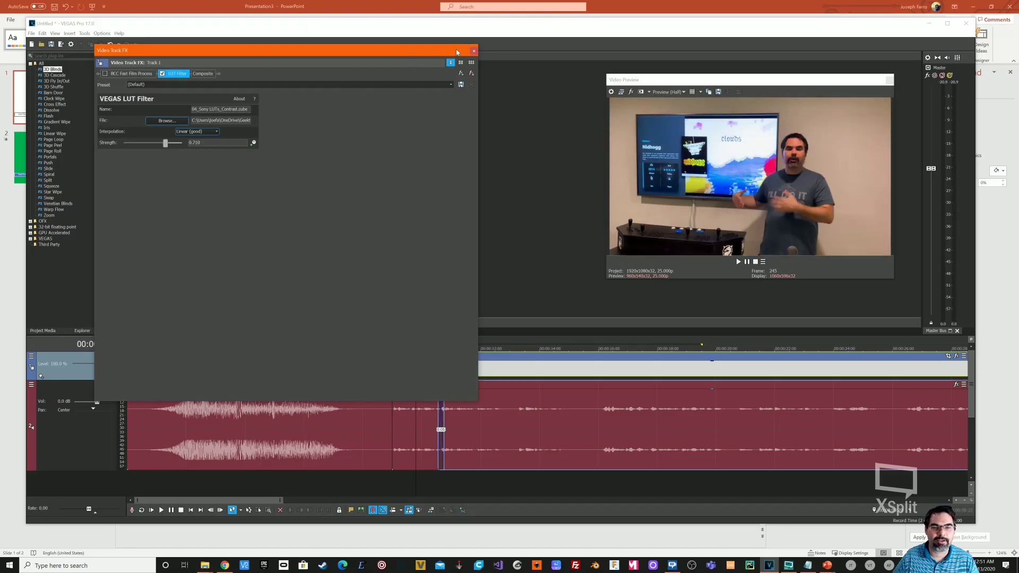
{"action": "left_click", "coordinate": [473, 51]}
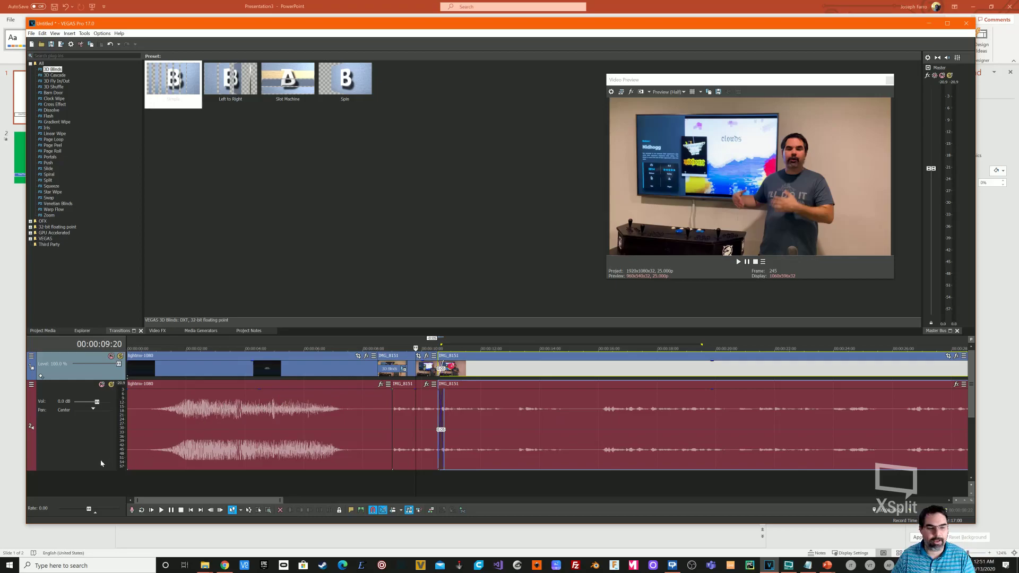
- Insert two new empty video tracks and shrink the audio track's height
{"action": "right_click", "coordinate": [71, 488]}
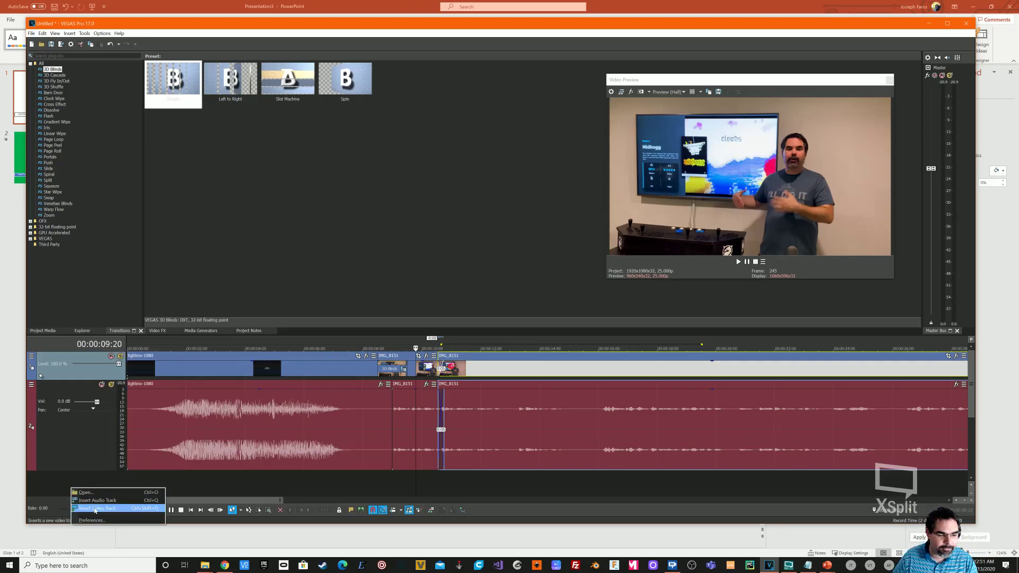
{"action": "left_click", "coordinate": [91, 508]}
{"action": "left_click_drag", "start_coordinate": [93, 434], "coordinate": [77, 434]}
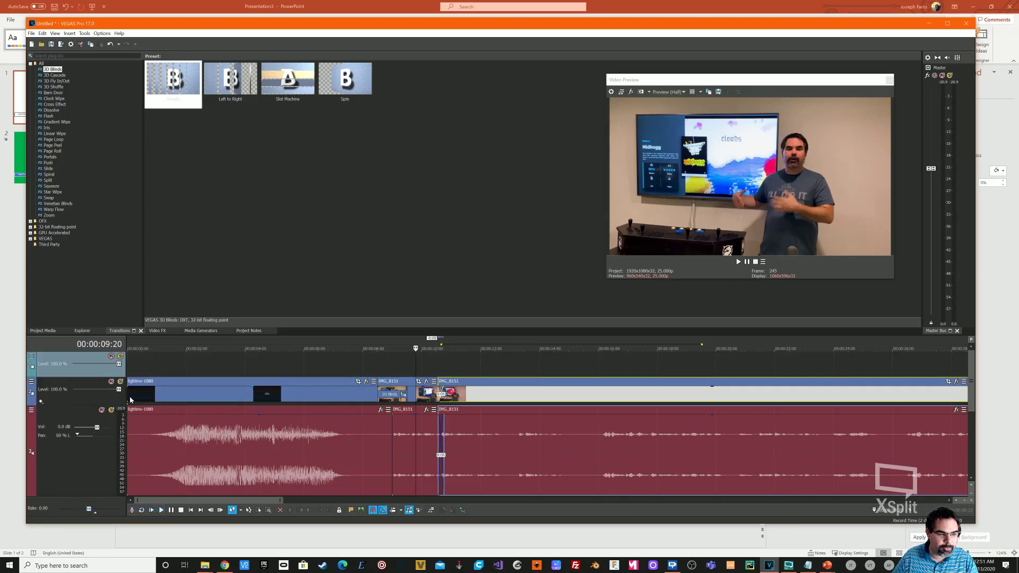
{"action": "left_click_drag", "start_coordinate": [91, 495], "coordinate": [91, 451]}
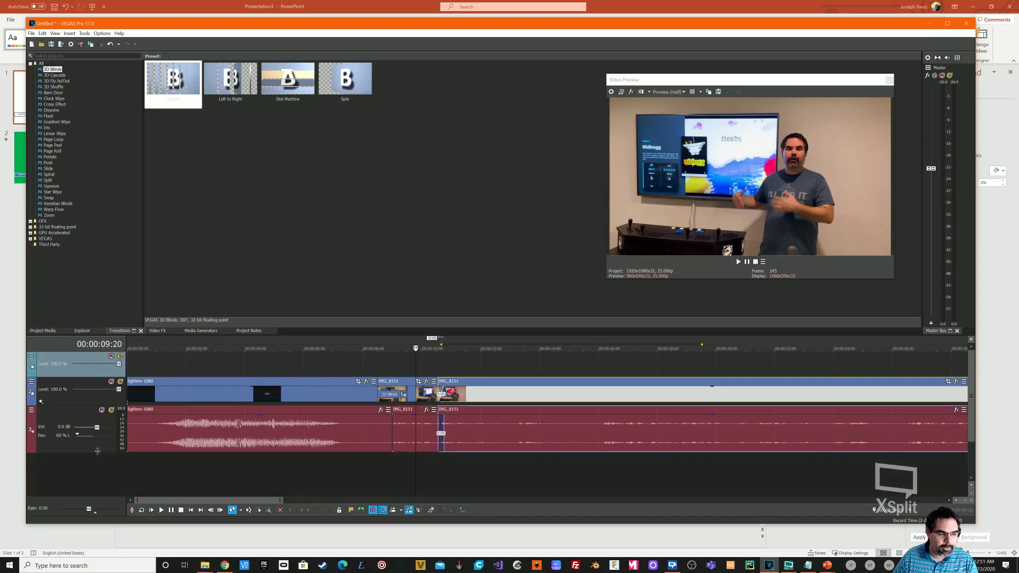
{"action": "right_click", "coordinate": [84, 466]}
{"action": "left_click", "coordinate": [107, 487]}
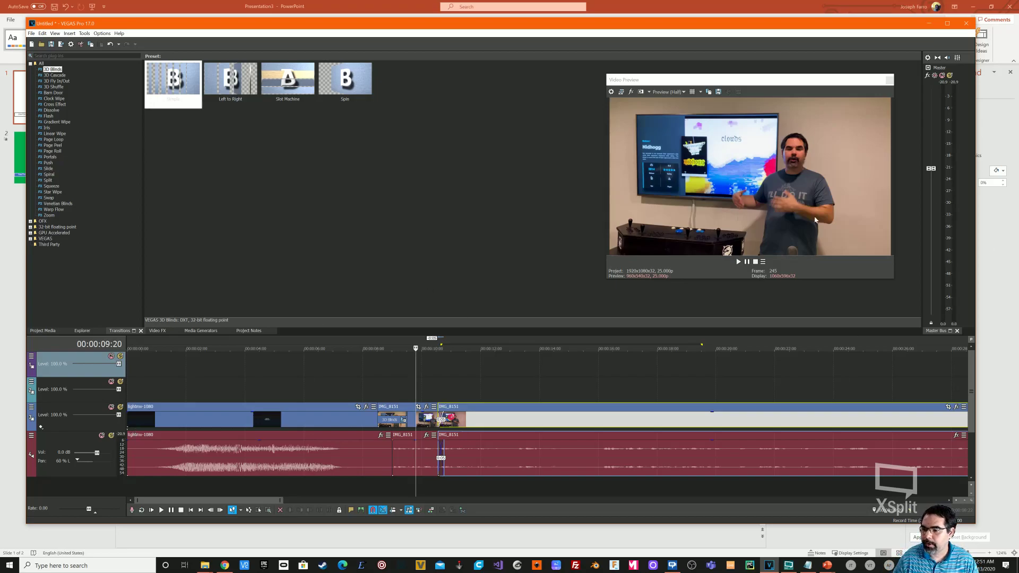
- Audition the edit from about 5 and 12 seconds and pan the audio closer to centre
{"action": "left_click", "coordinate": [275, 452]}
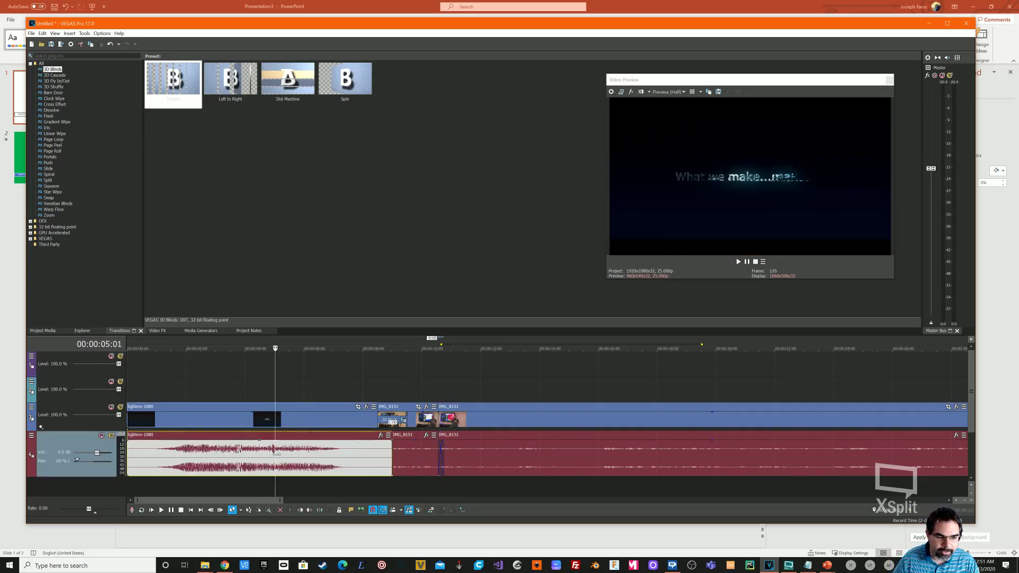
{"action": "left_click", "coordinate": [482, 455]}
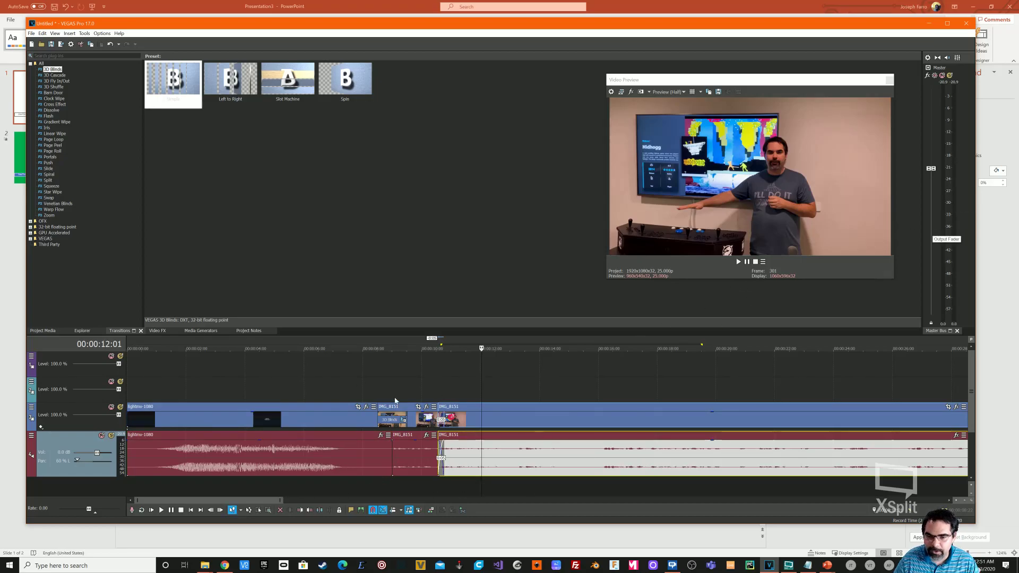
{"action": "left_click", "coordinate": [160, 510]}
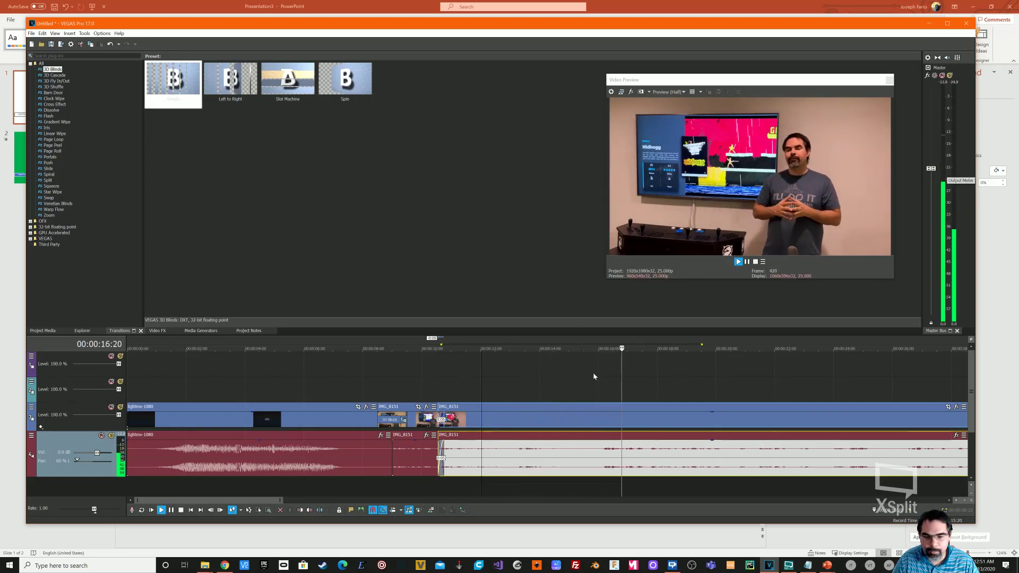
{"action": "left_click", "coordinate": [171, 511]}
{"action": "left_click_drag", "start_coordinate": [78, 463], "coordinate": [85, 462]}
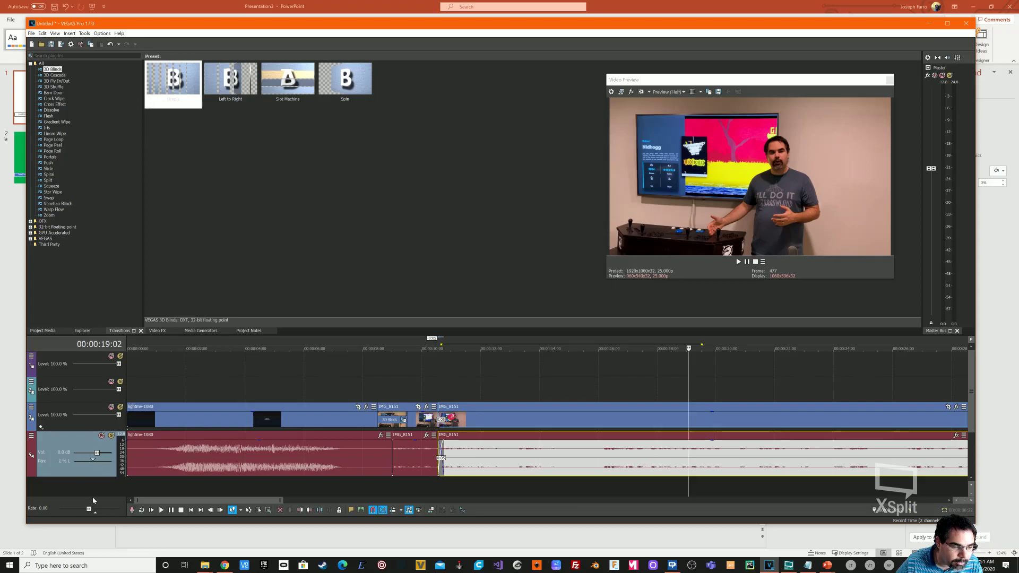
- Replay from 5 seconds, then select the IMG_8151 audio events at 00:07:08
{"action": "left_click", "coordinate": [161, 511]}
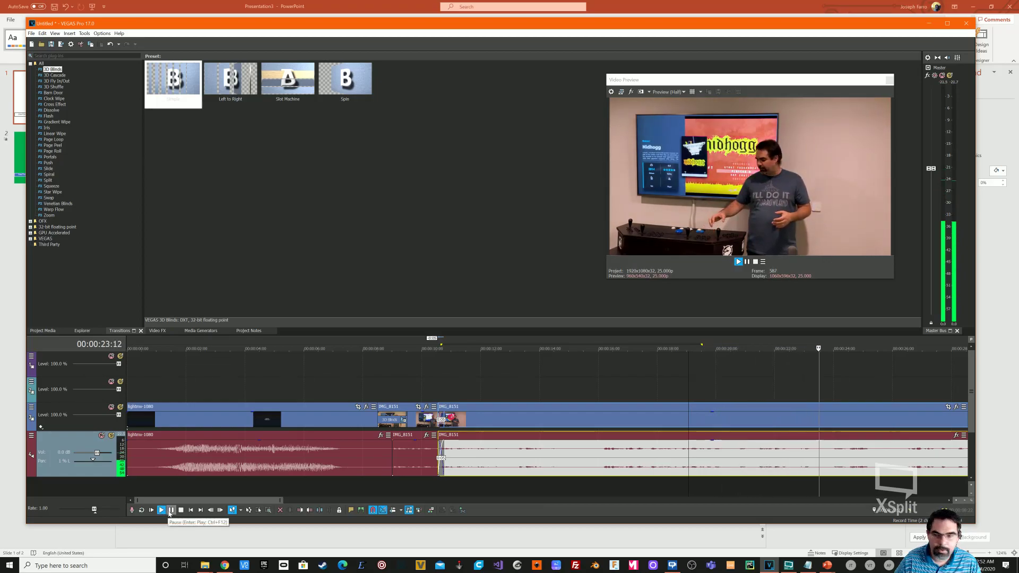
{"action": "left_click", "coordinate": [171, 510]}
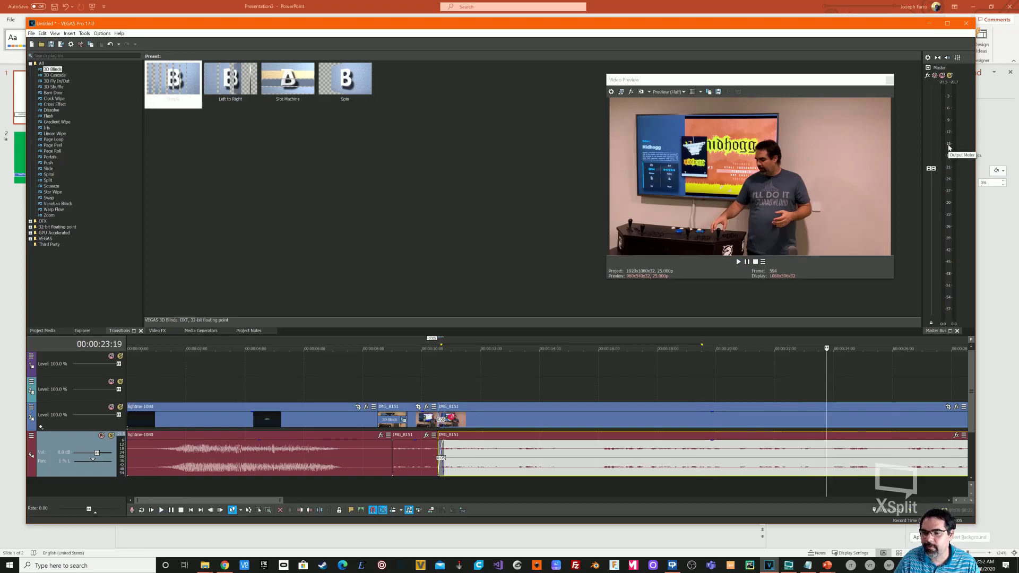
{"action": "left_click", "coordinate": [275, 450]}
{"action": "left_click", "coordinate": [161, 511]}
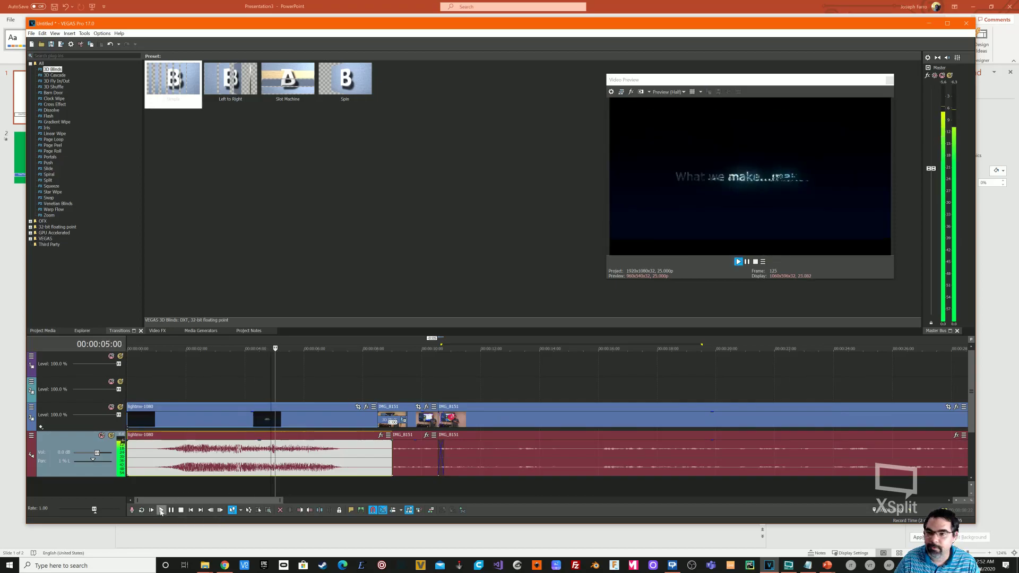
{"action": "key", "text": "Return"}
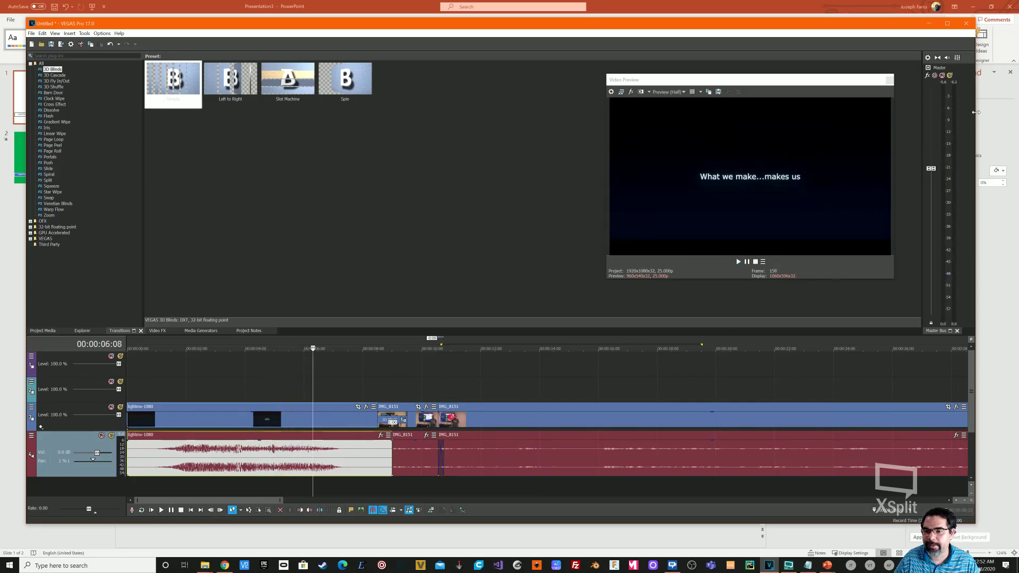
{"action": "left_click", "coordinate": [343, 442]}
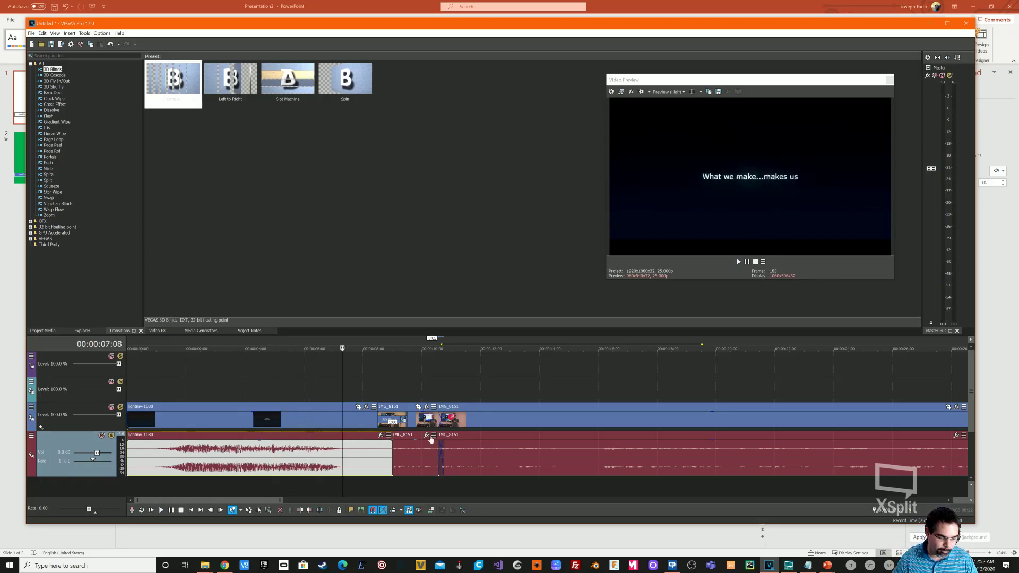
- Invert the phase of the IMG_8151 audio events together with the intro audio via Switches
{"action": "left_click", "coordinate": [466, 442], "text": "shift"}
{"action": "right_click", "coordinate": [466, 442]}
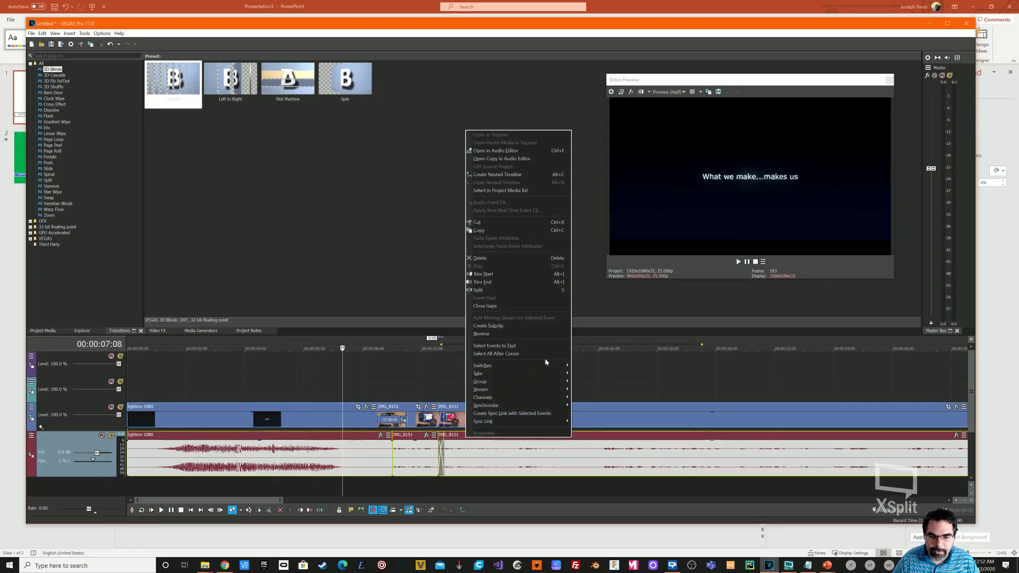
{"action": "mouse_move", "coordinate": [552, 366]}
{"action": "left_click", "coordinate": [604, 391]}
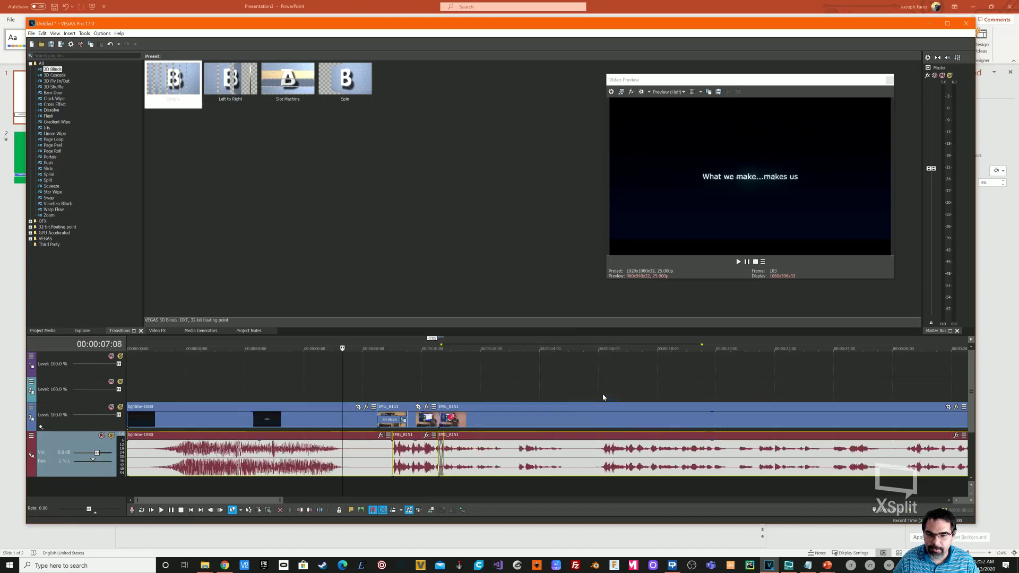
- Play back from about 13 seconds and from 4 seconds in the intro to check
{"action": "left_click", "coordinate": [515, 448]}
{"action": "left_click", "coordinate": [162, 510]}
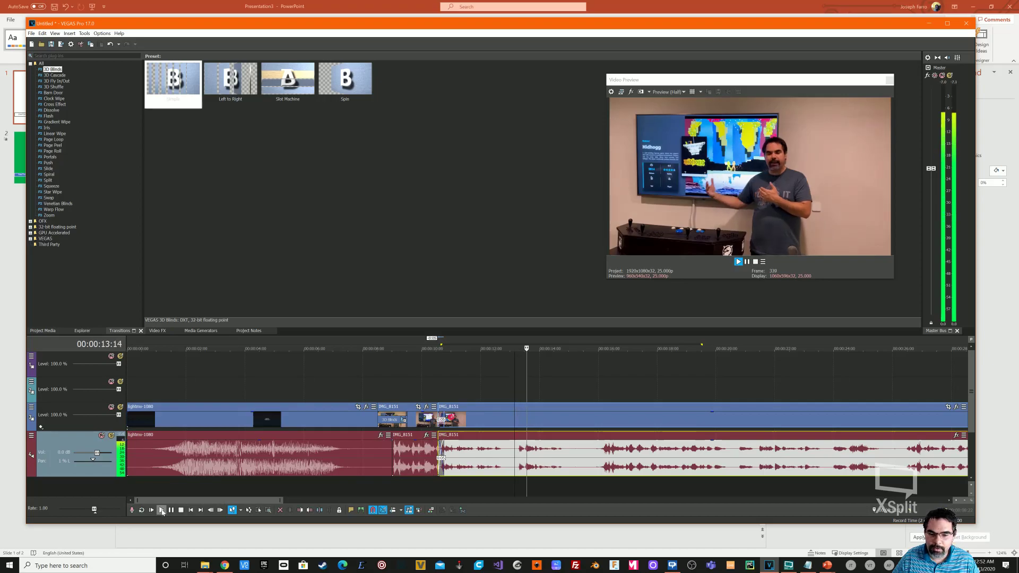
{"action": "left_click", "coordinate": [171, 511]}
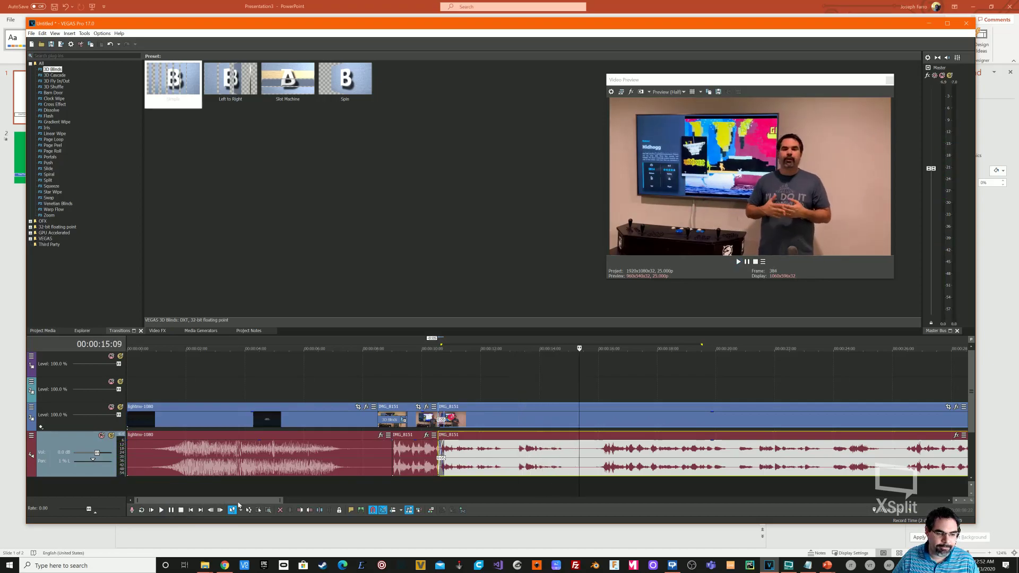
{"action": "left_click", "coordinate": [257, 454]}
{"action": "left_click", "coordinate": [162, 510]}
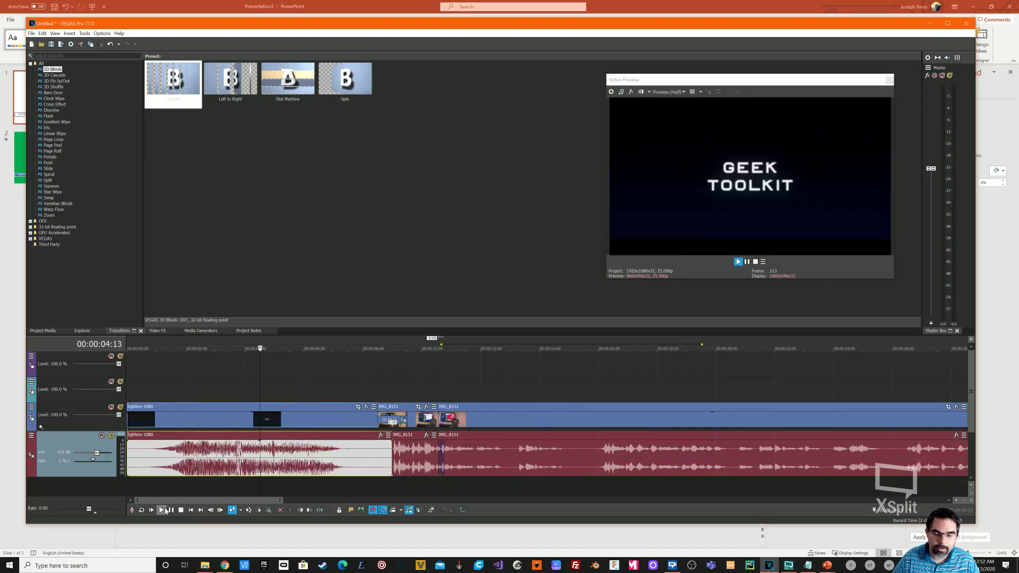
{"action": "left_click", "coordinate": [174, 510]}
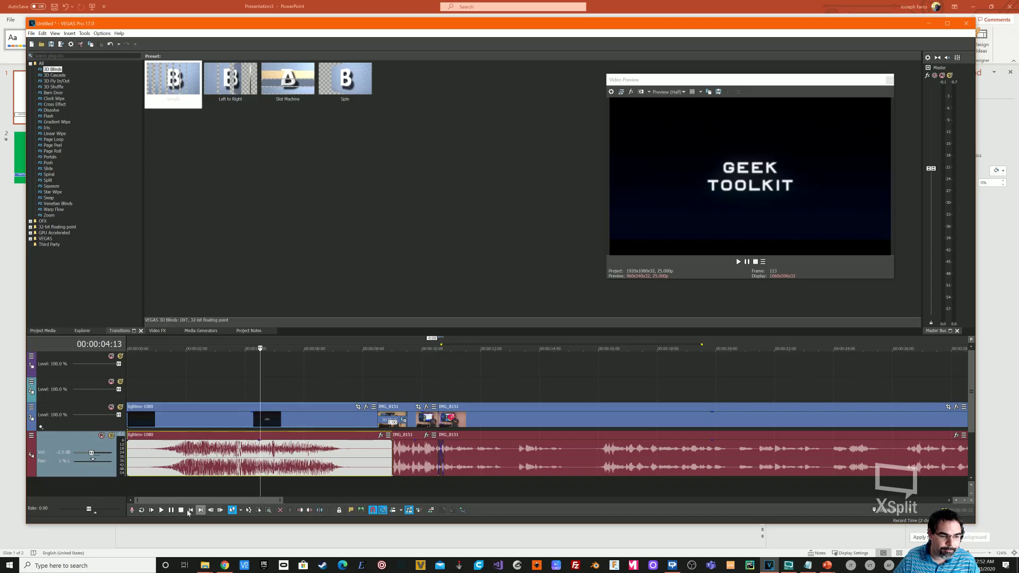
- Lower the intro audio gain to -0.5 dB and the IMG_8151 gain to -2.0 dB, checking by playback
{"action": "left_click", "coordinate": [162, 511]}
{"action": "left_click", "coordinate": [171, 511]}
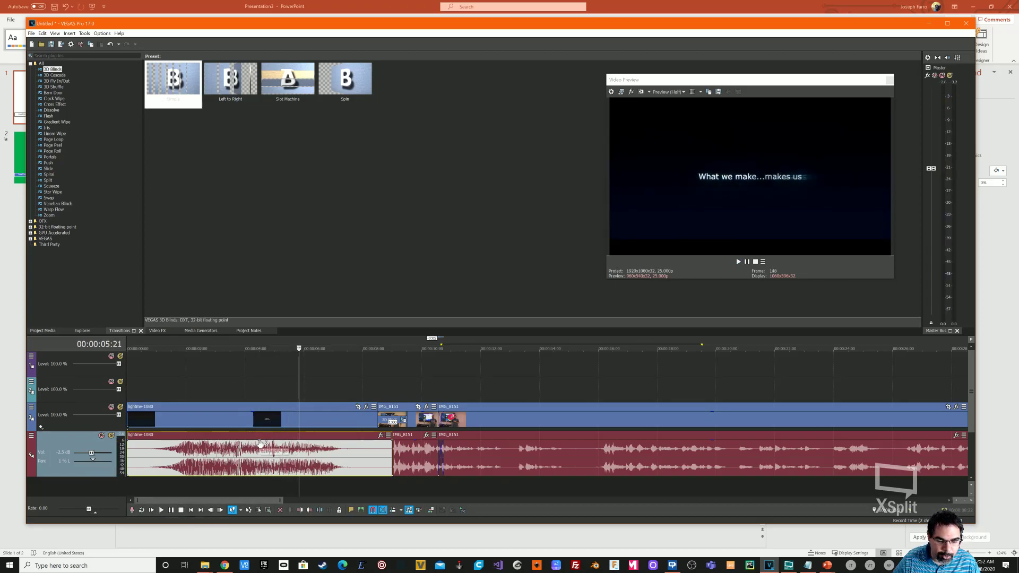
{"action": "left_click_drag", "start_coordinate": [260, 443], "coordinate": [259, 459]}
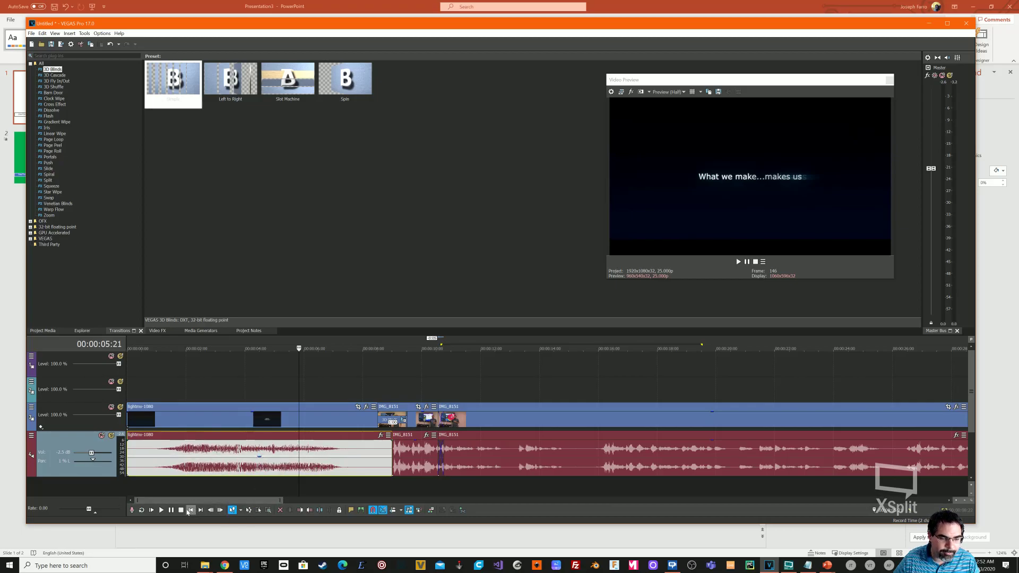
{"action": "left_click", "coordinate": [162, 510]}
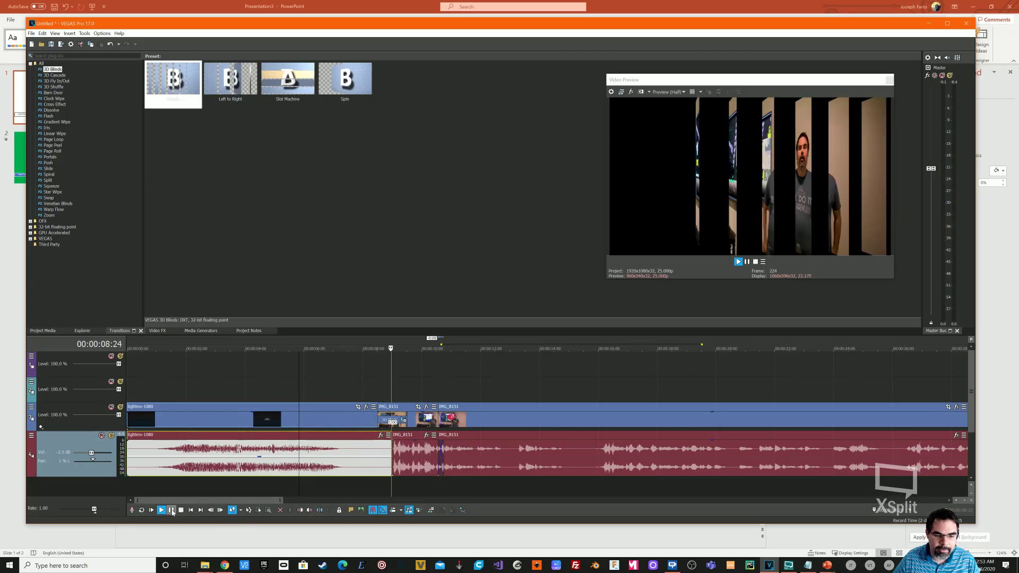
{"action": "left_click", "coordinate": [180, 510]}
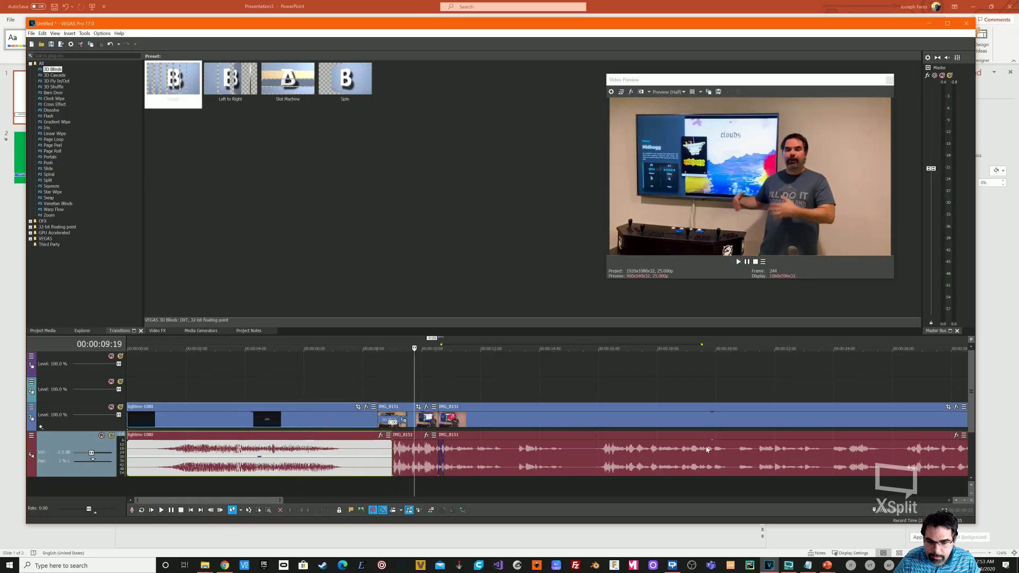
{"action": "left_click_drag", "start_coordinate": [714, 444], "coordinate": [713, 455]}
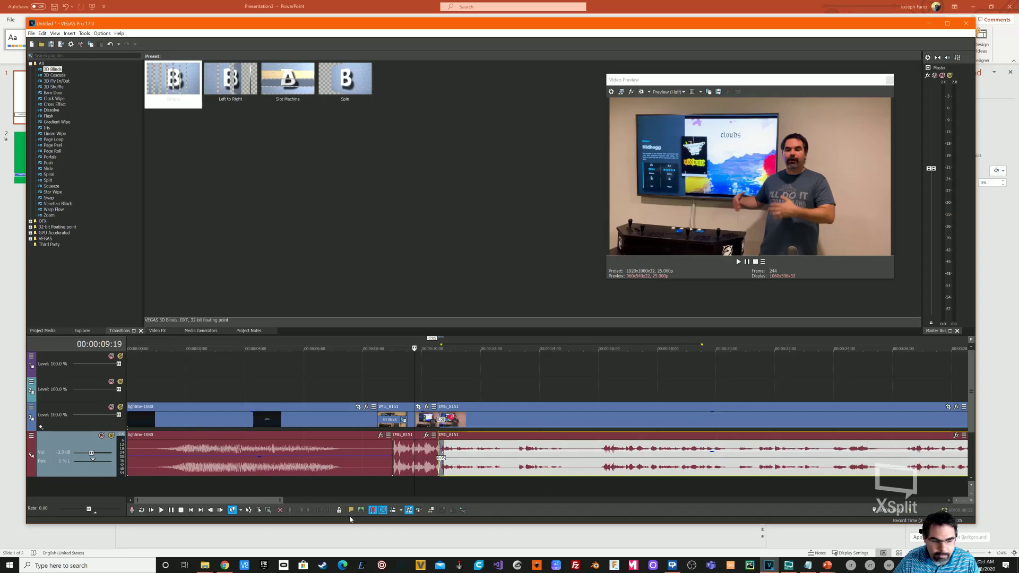
{"action": "left_click", "coordinate": [162, 510]}
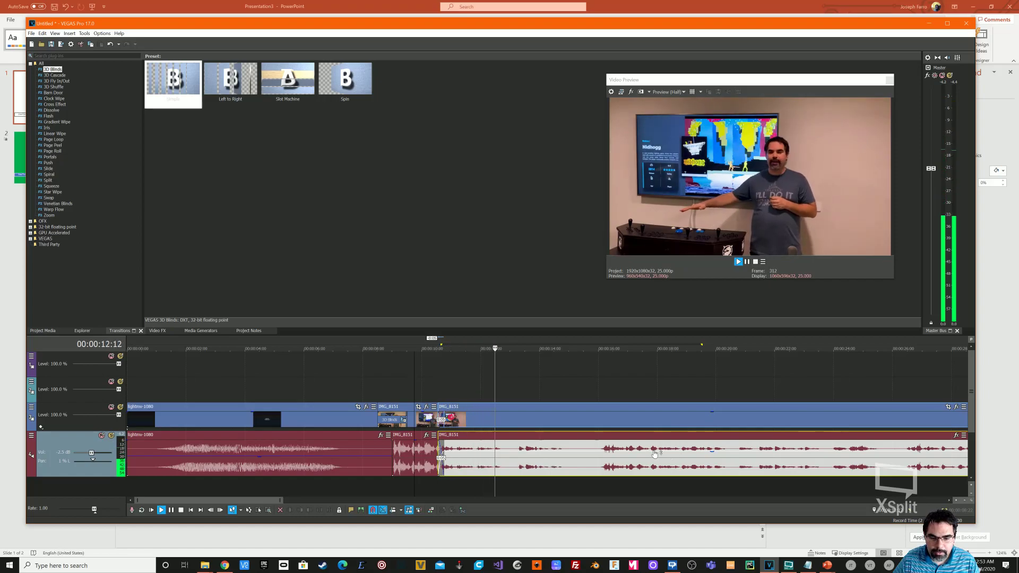
- Drop the short overlapping audio event to -2.0 dB, then play from 17 seconds and the intro
{"action": "scroll", "coordinate": [654, 454], "scroll_direction": "down", "scroll_amount": 3}
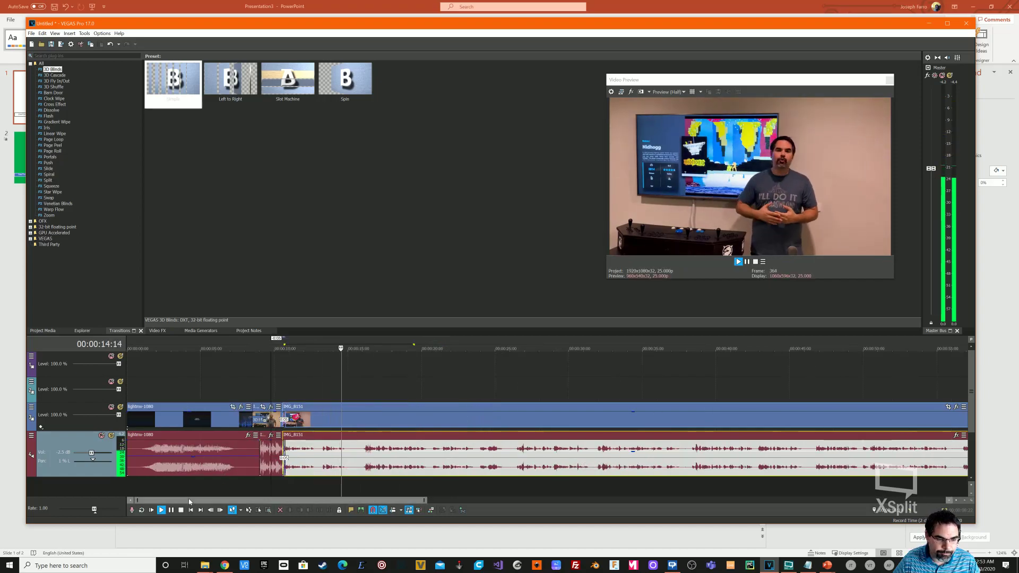
{"action": "key", "text": "Return"}
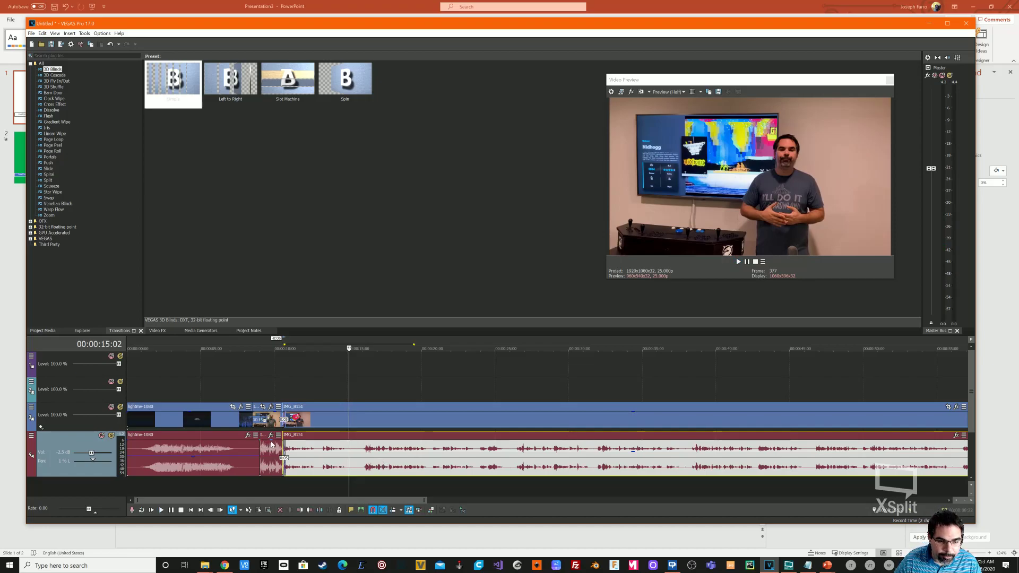
{"action": "left_click_drag", "start_coordinate": [270, 443], "coordinate": [272, 451]}
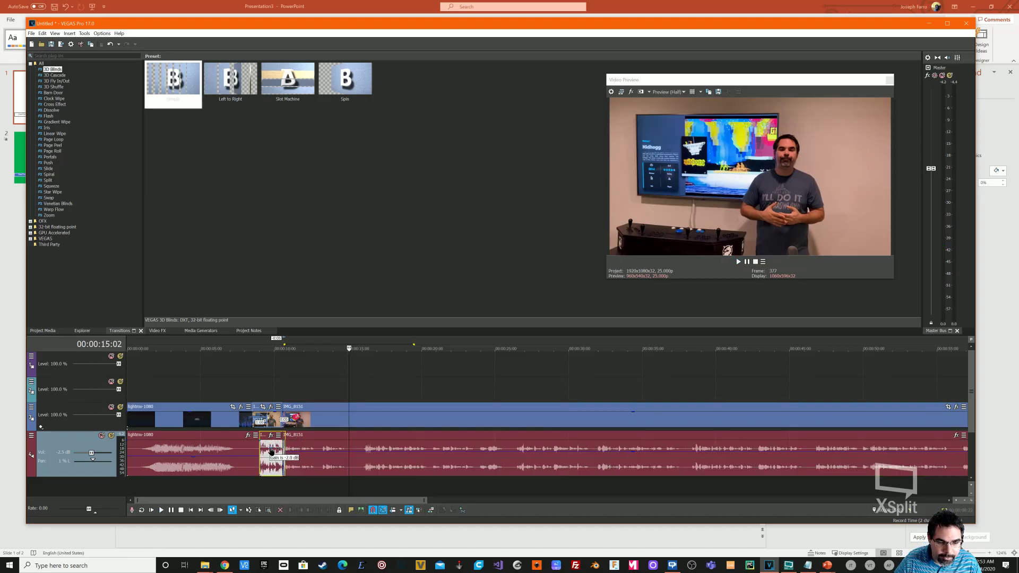
{"action": "left_click", "coordinate": [380, 460]}
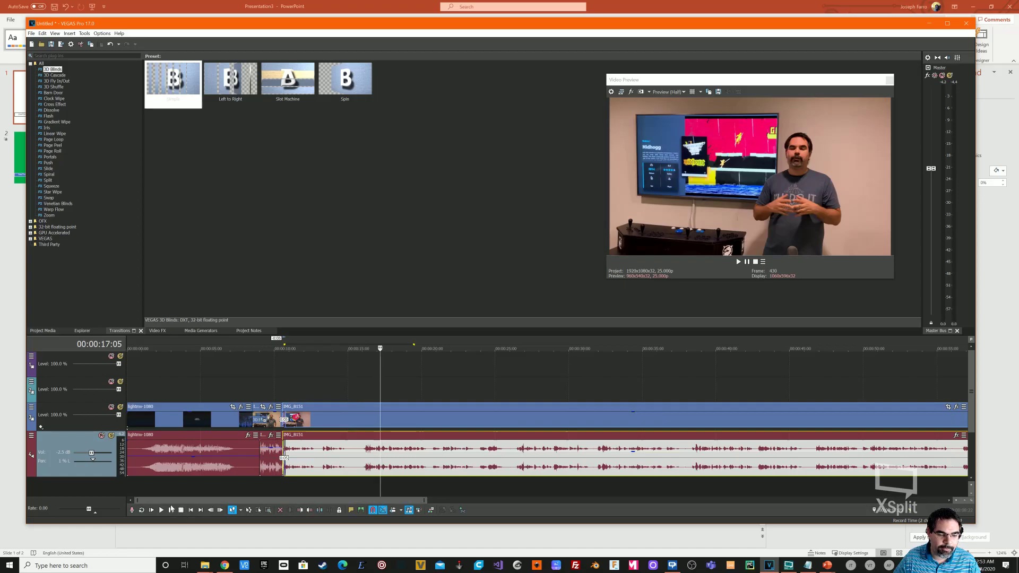
{"action": "left_click", "coordinate": [162, 509]}
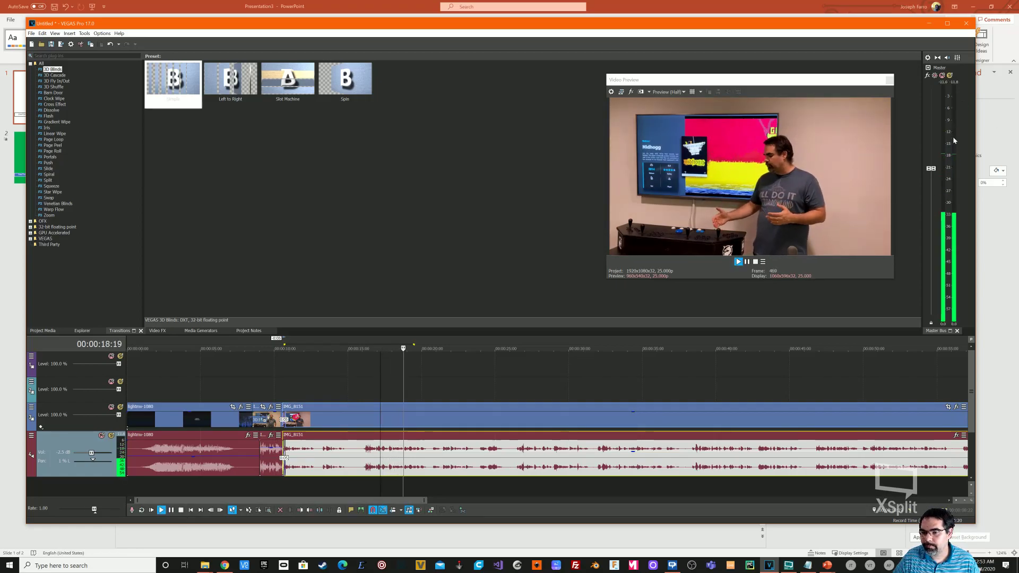
{"action": "left_click", "coordinate": [191, 442]}
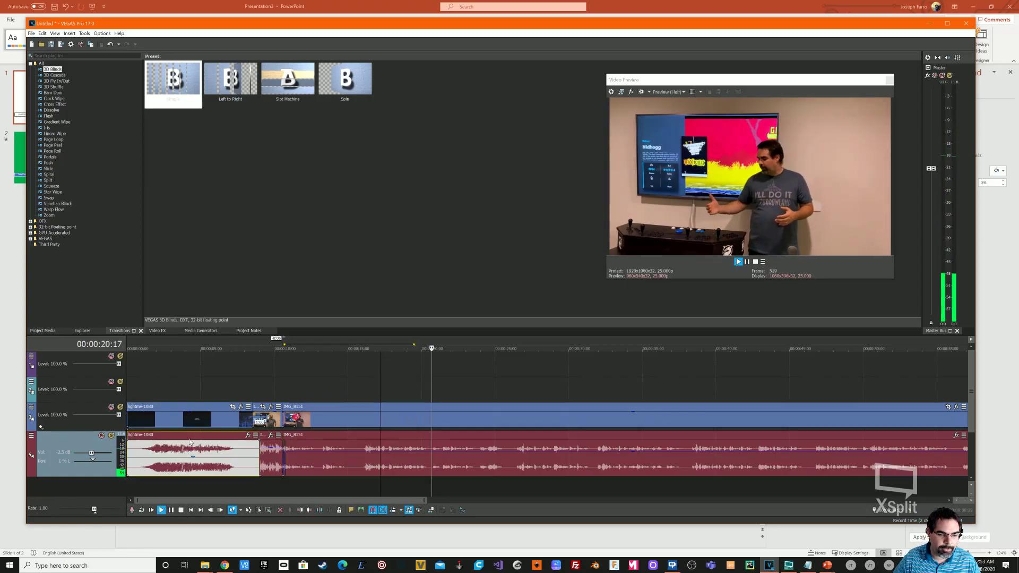
{"action": "left_click", "coordinate": [162, 510]}
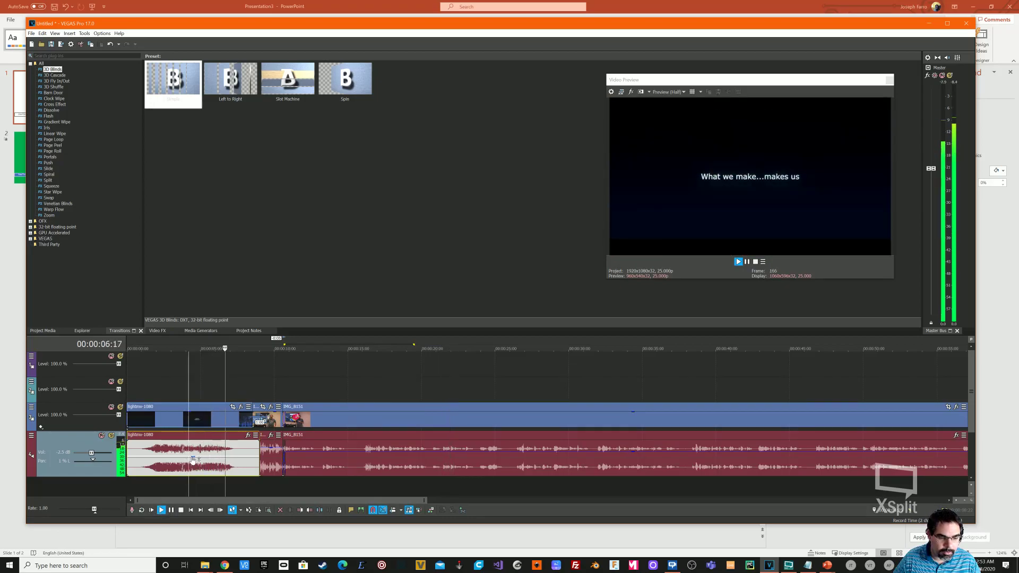
{"action": "left_click", "coordinate": [181, 511]}
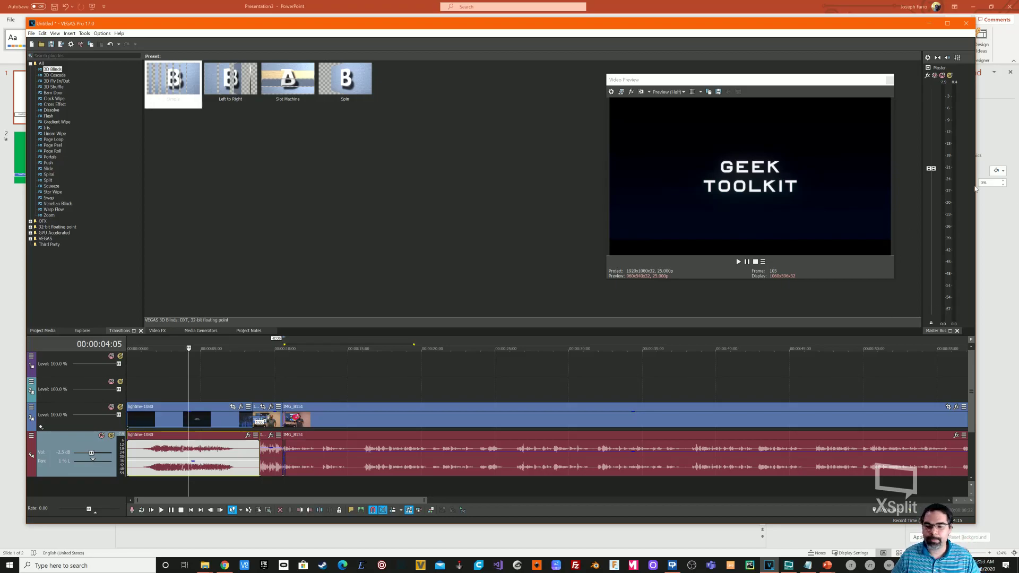
- In PowerPoint, apply the blue Quick Style to the slide 1 name caption box
{"action": "left_click", "coordinate": [829, 567]}
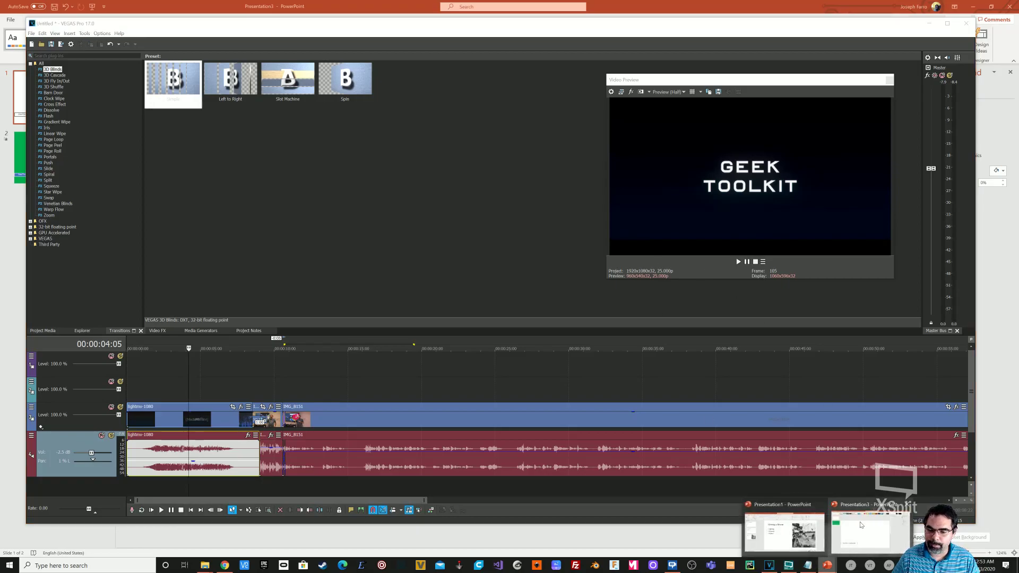
{"action": "left_click", "coordinate": [871, 525]}
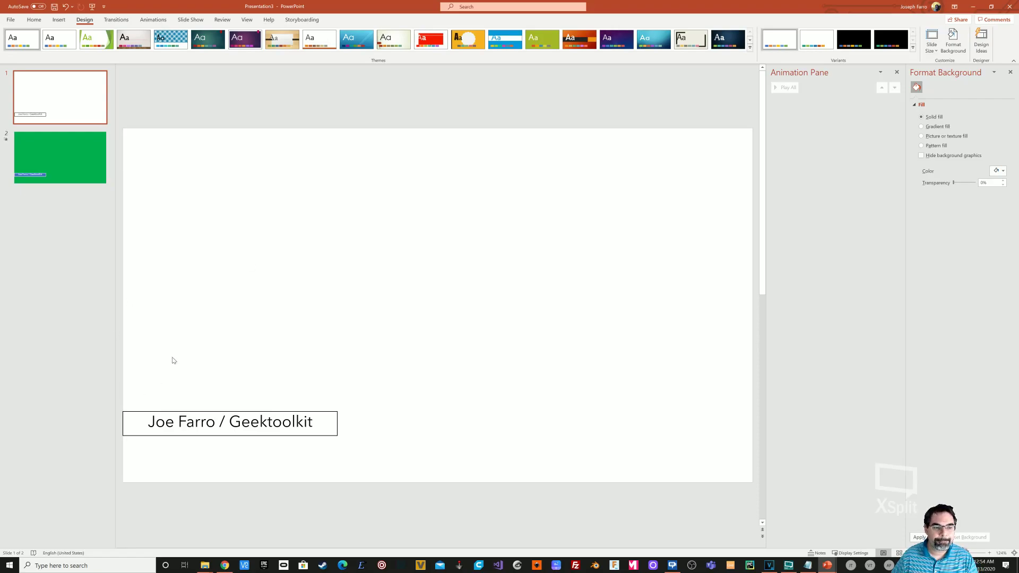
{"action": "left_click", "coordinate": [254, 431]}
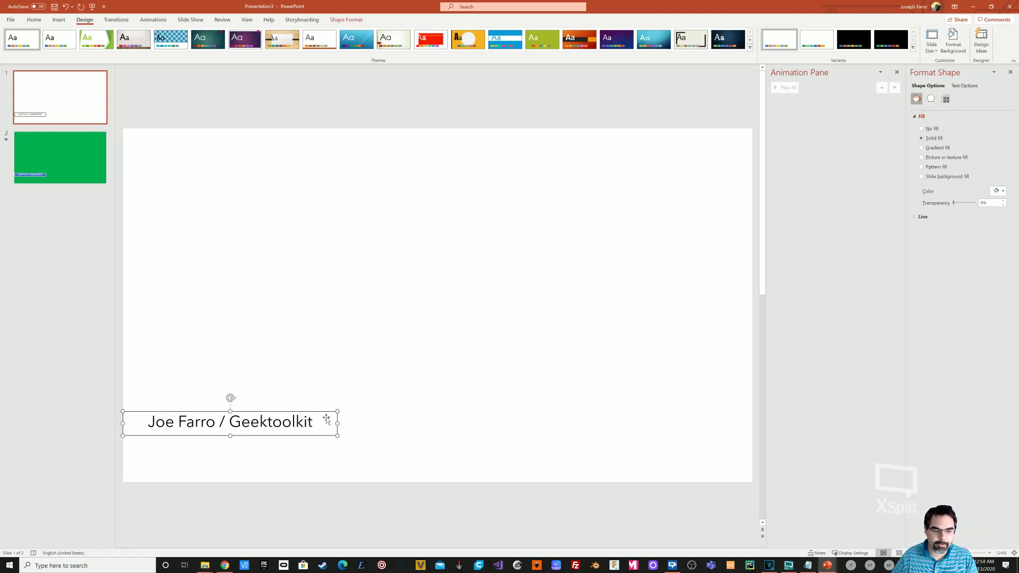
{"action": "left_click", "coordinate": [34, 19]}
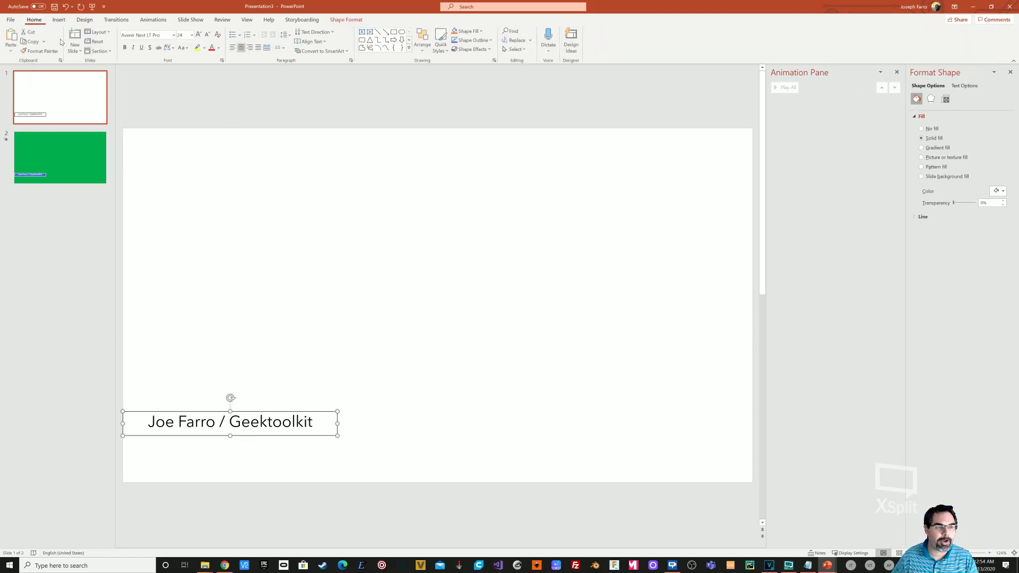
{"action": "left_click", "coordinate": [440, 48]}
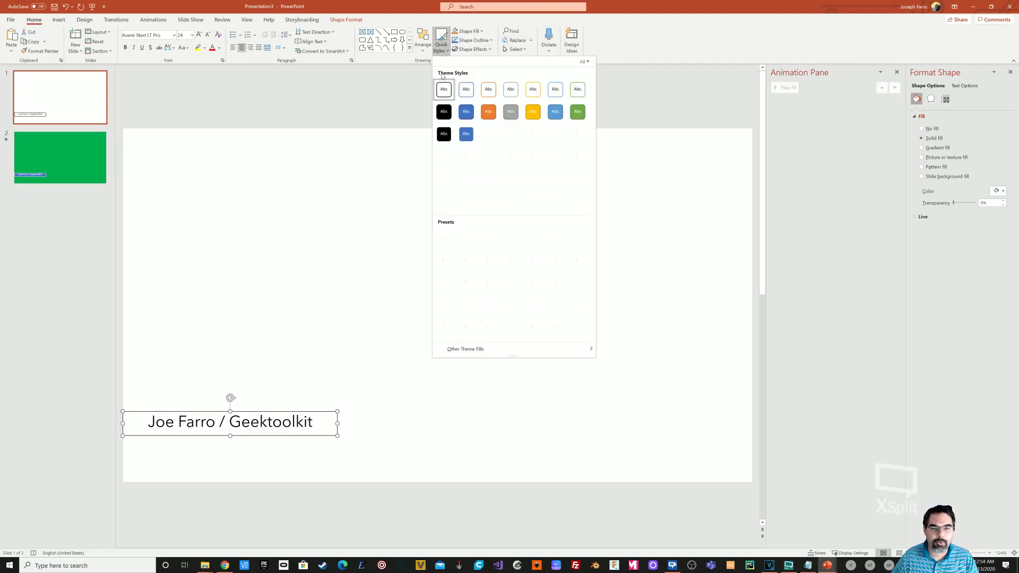
{"action": "left_click", "coordinate": [466, 134]}
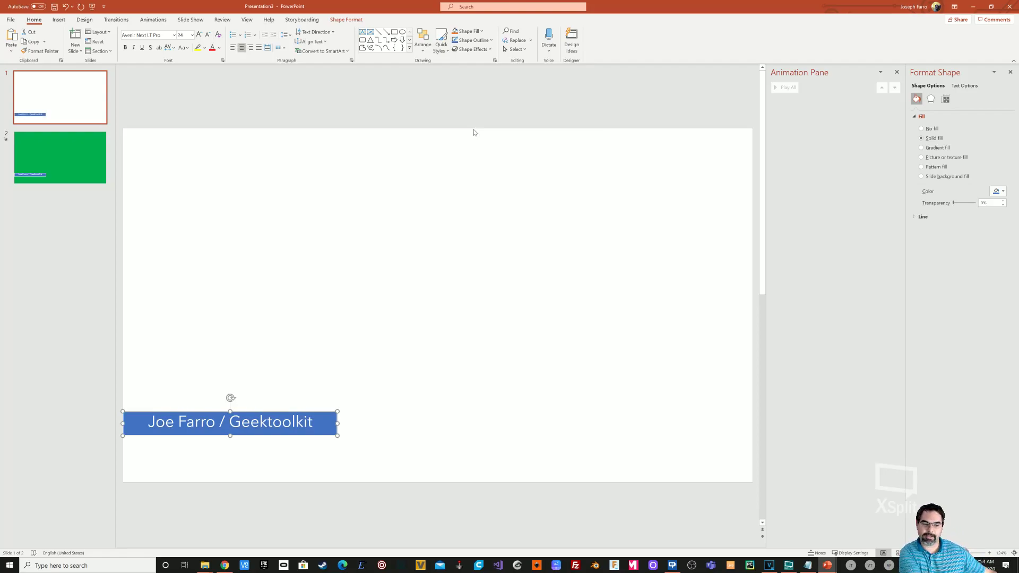
{"action": "left_click", "coordinate": [441, 189]}
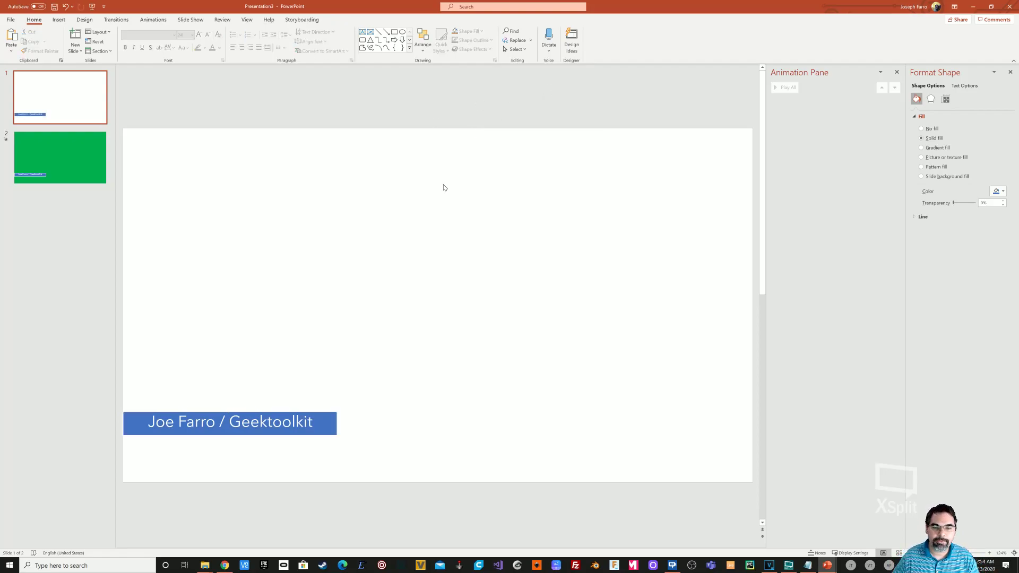
- Set the slide background to solid green from the Design background options
{"action": "left_click", "coordinate": [84, 20]}
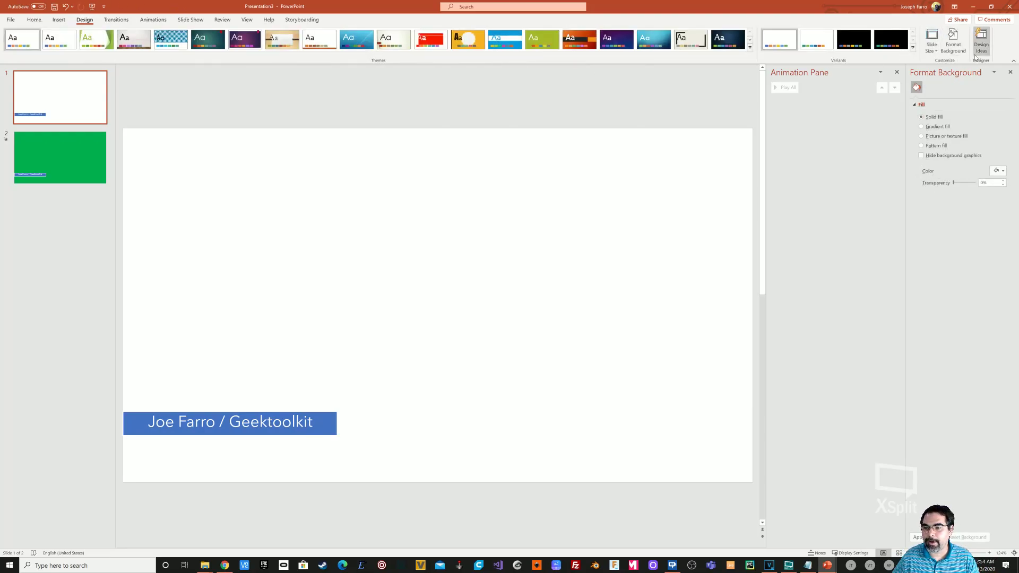
{"action": "left_click", "coordinate": [979, 52]}
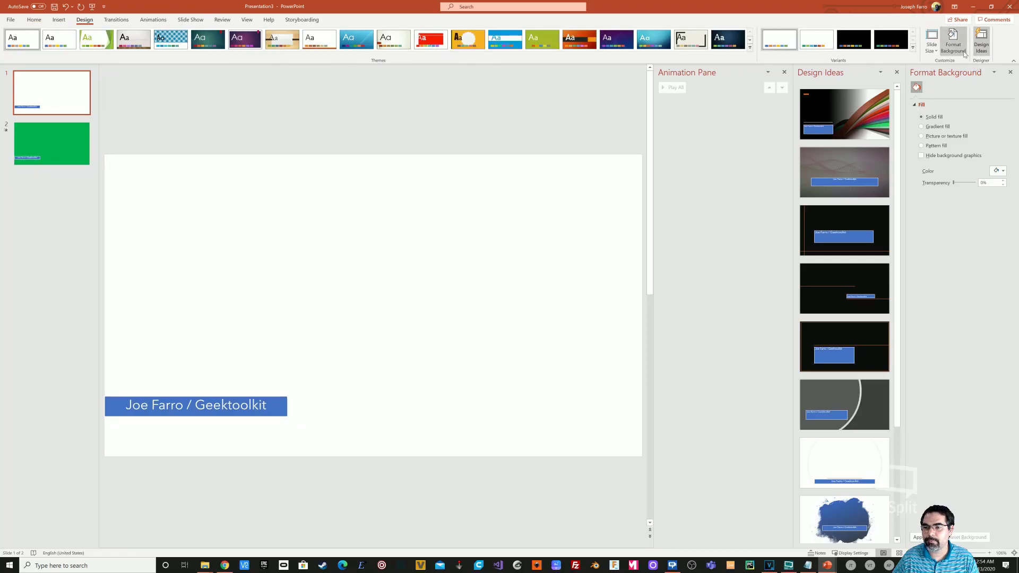
{"action": "left_click", "coordinate": [980, 52]}
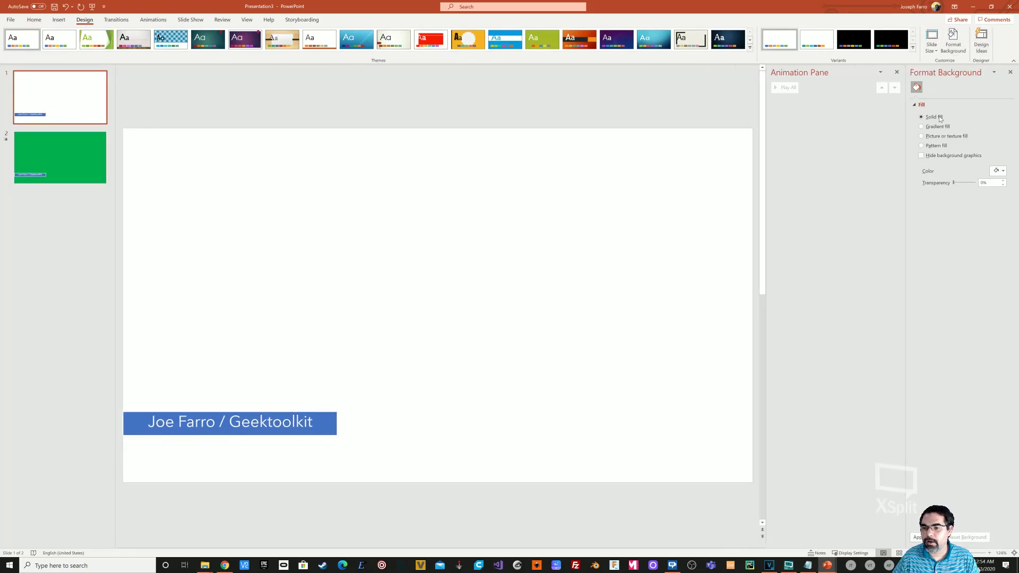
{"action": "left_click", "coordinate": [998, 171]}
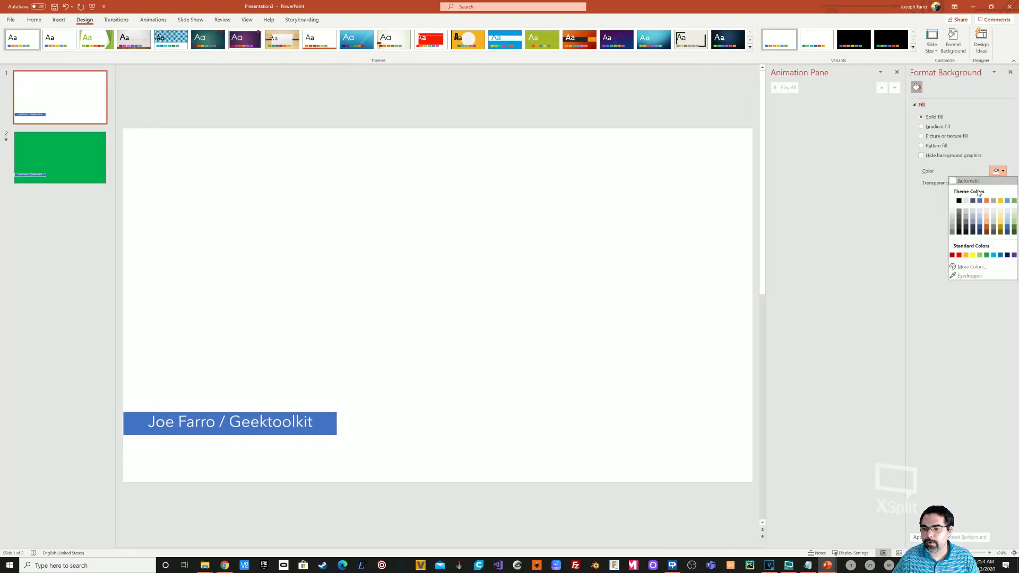
{"action": "left_click", "coordinate": [987, 256]}
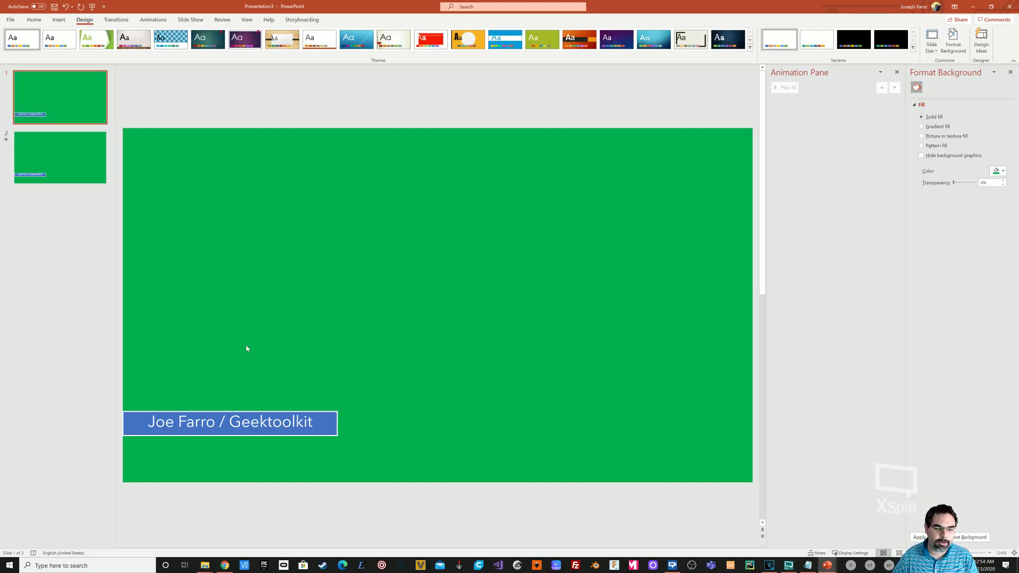
- Apply a Fly In animation from the left to the name banner
{"action": "left_click", "coordinate": [313, 427]}
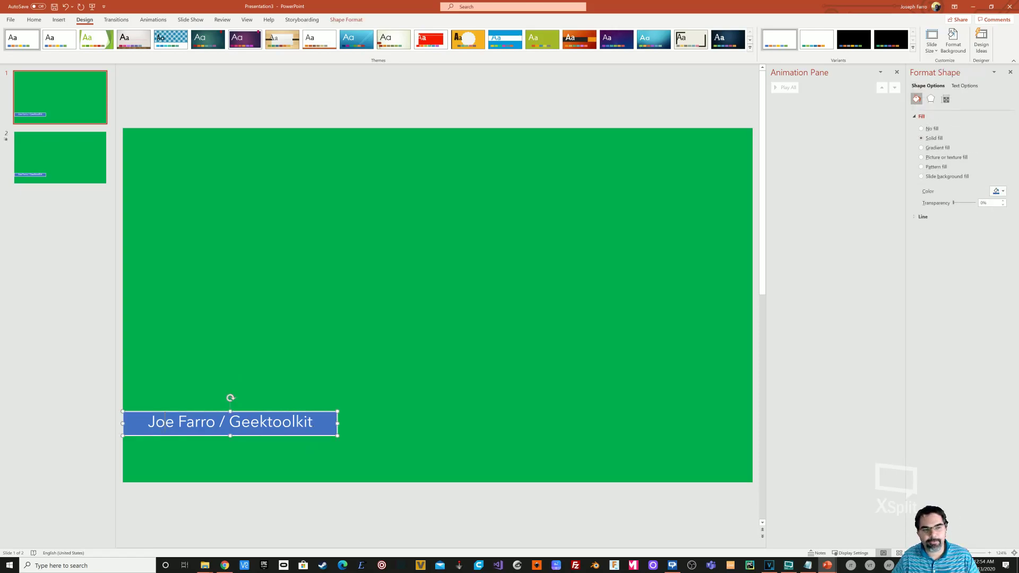
{"action": "left_click", "coordinate": [152, 19]}
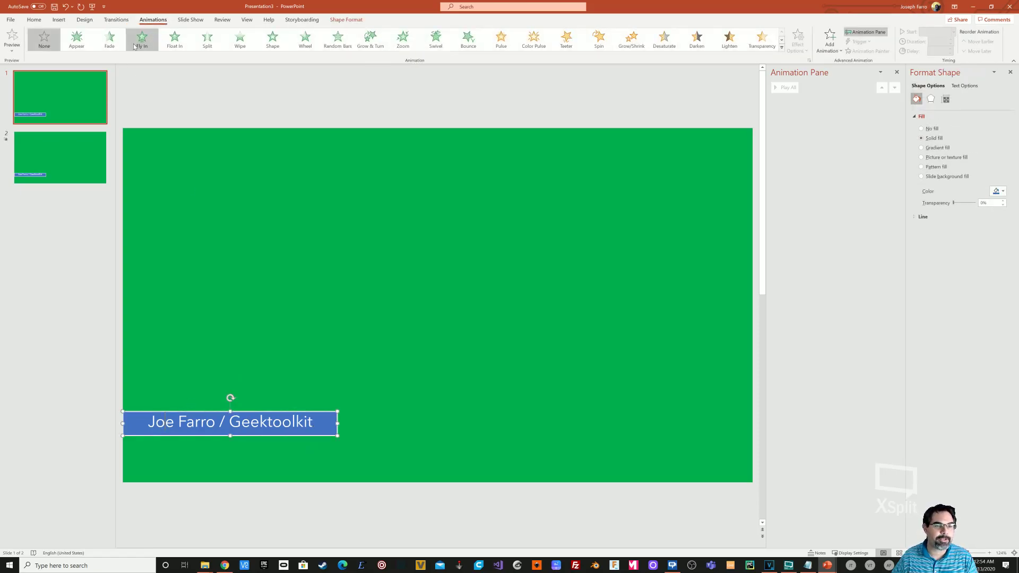
{"action": "left_click", "coordinate": [142, 40]}
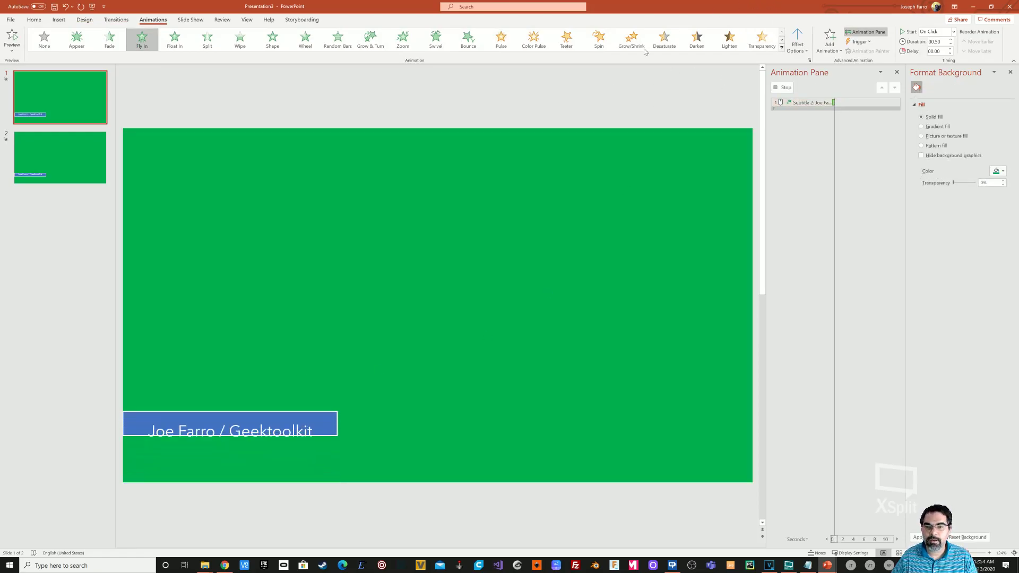
{"action": "left_click", "coordinate": [796, 52]}
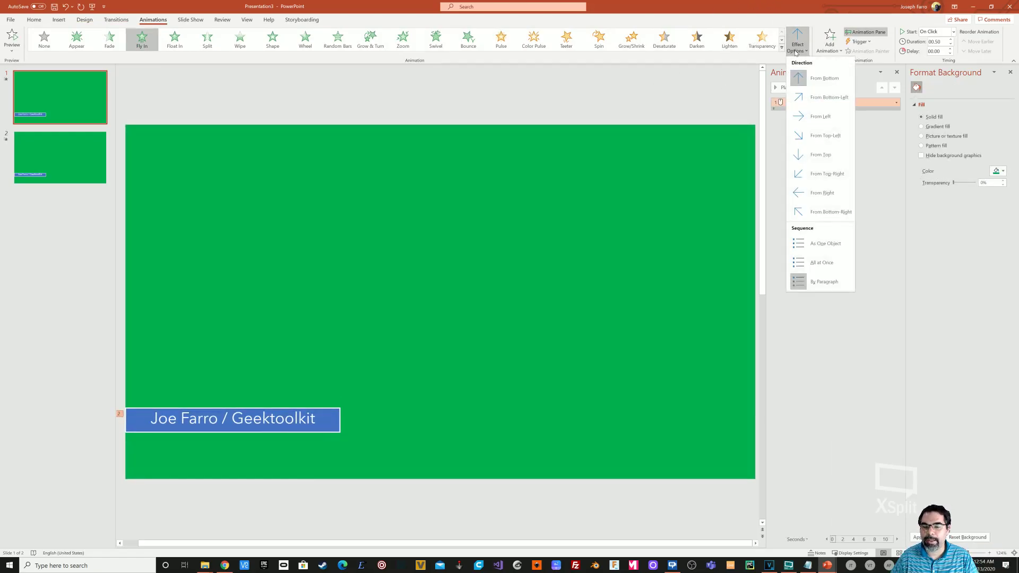
{"action": "left_click", "coordinate": [822, 118]}
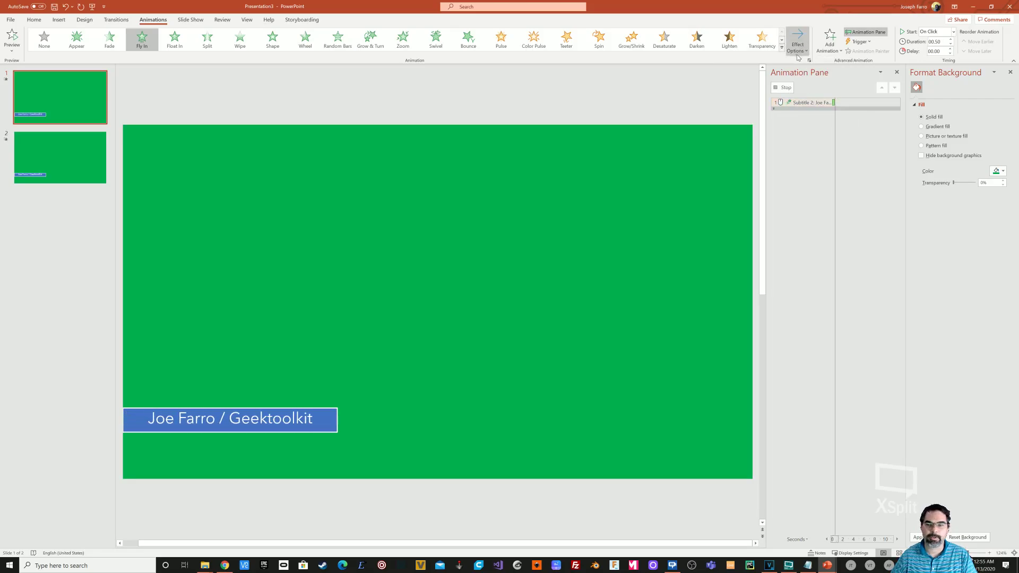
- Open the Fly In effect settings from the banner's Animation Pane entry
{"action": "left_click", "coordinate": [866, 32]}
{"action": "left_click", "coordinate": [866, 32]}
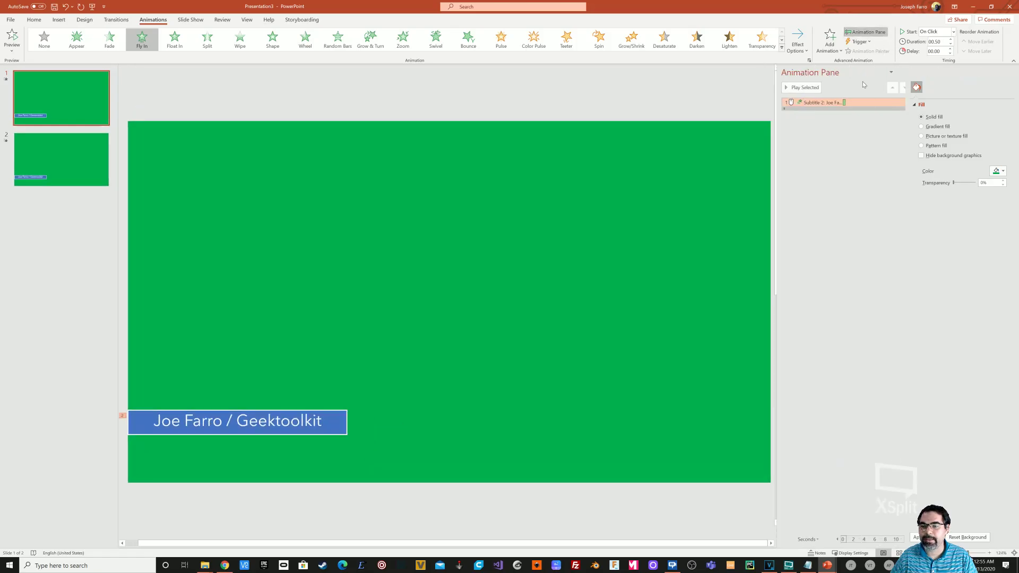
{"action": "left_click", "coordinate": [897, 103]}
{"action": "left_click", "coordinate": [866, 143]}
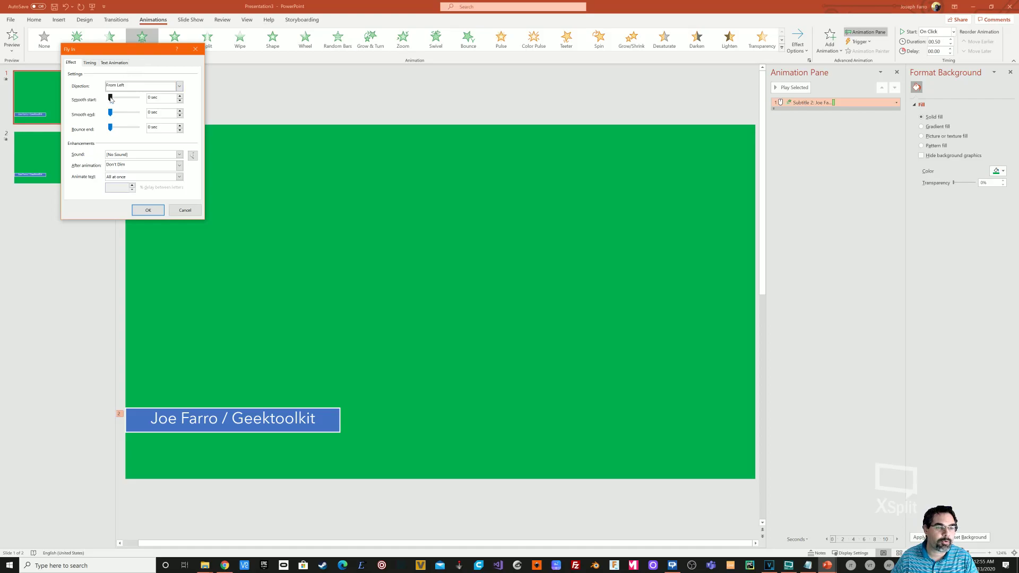
- Add a smooth start to the fly-in, confirm it, and preview the animation on slide 2
{"action": "left_click_drag", "start_coordinate": [110, 98], "coordinate": [134, 100]}
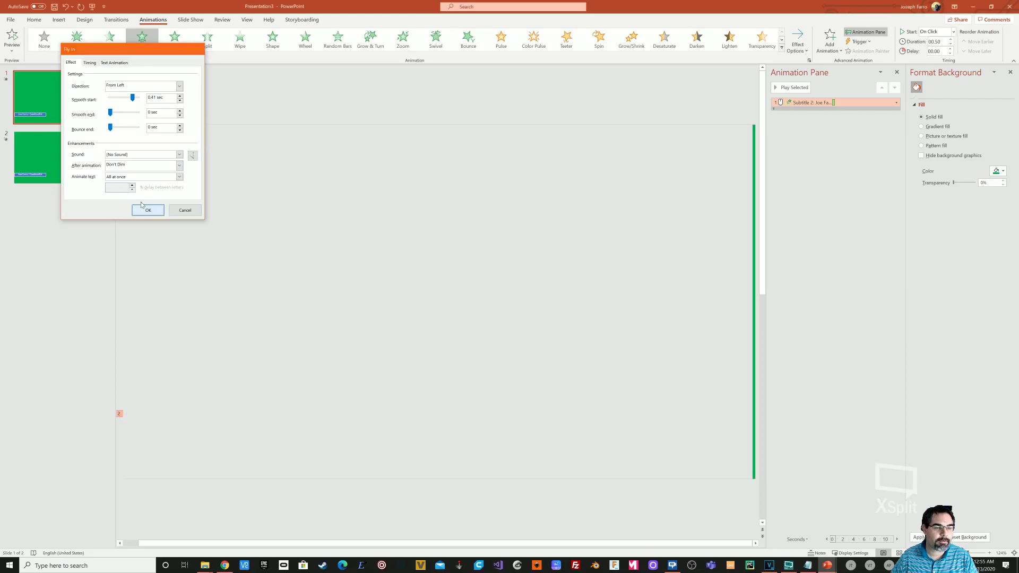
{"action": "left_click", "coordinate": [142, 208]}
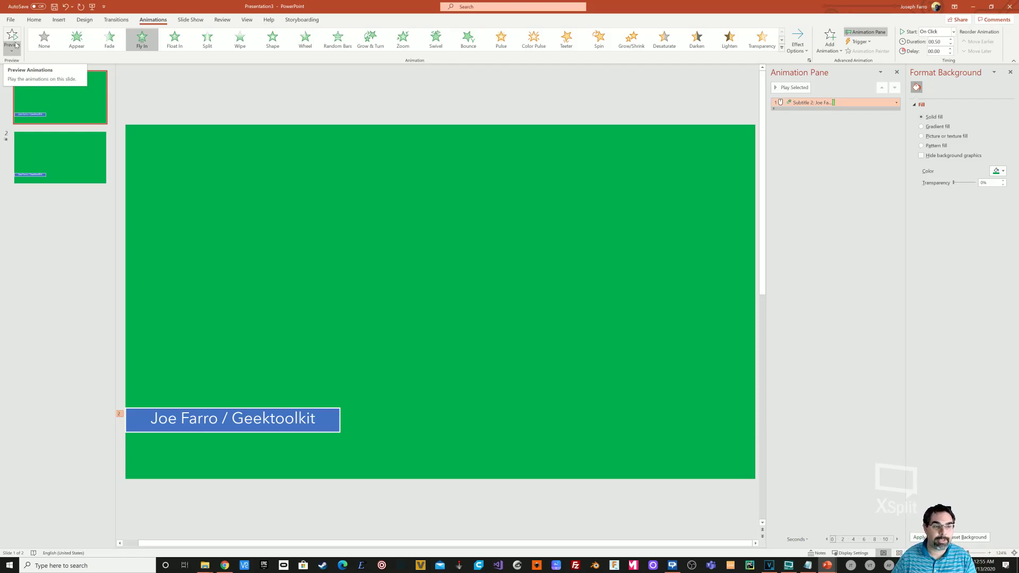
{"action": "left_click", "coordinate": [78, 152]}
{"action": "left_click", "coordinate": [253, 406]}
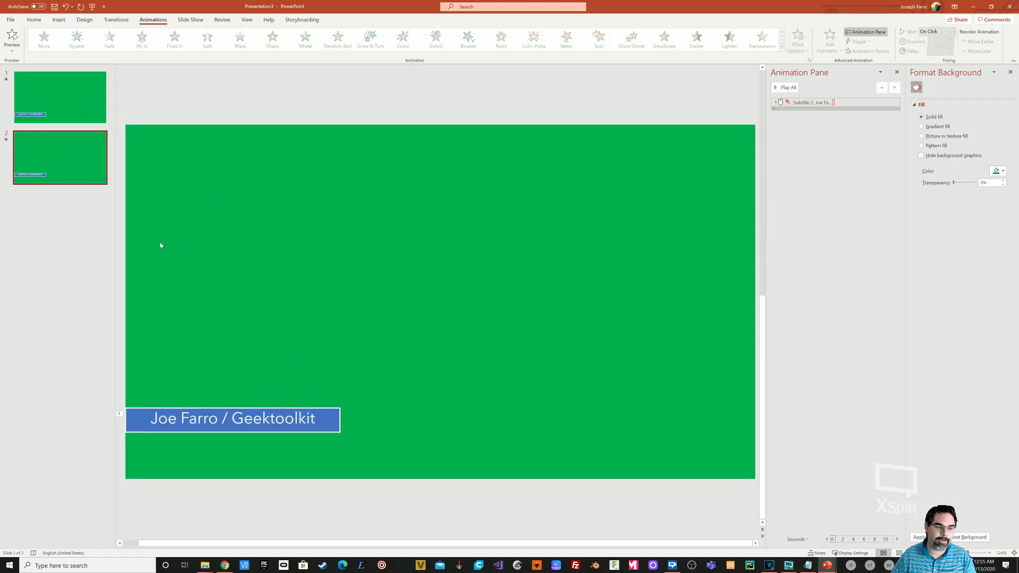
{"action": "left_click", "coordinate": [9, 39]}
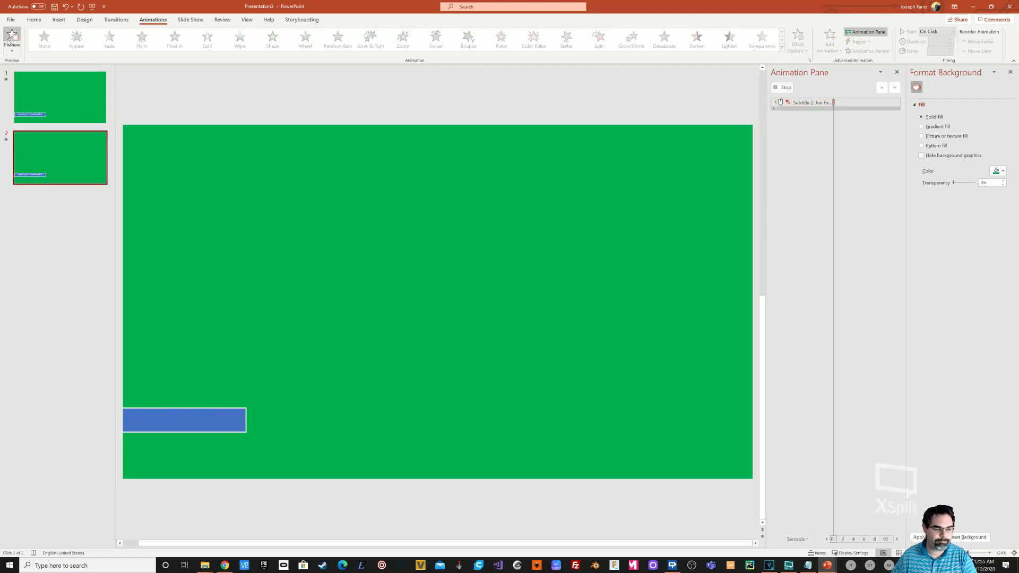
- View File > Export > Create a Video, then minimize PowerPoint to return to VEGAS
{"action": "left_click", "coordinate": [11, 20]}
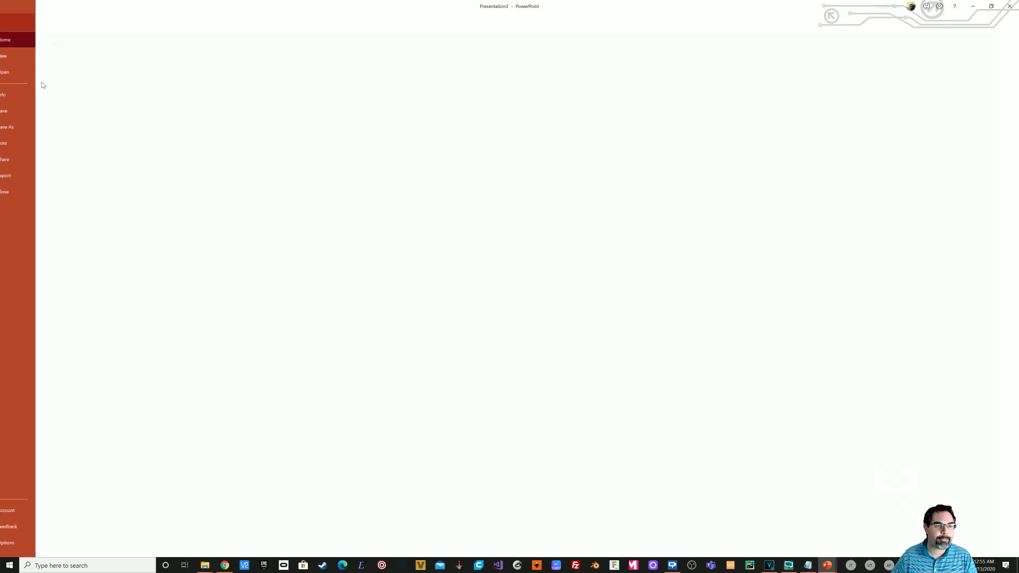
{"action": "left_click", "coordinate": [29, 175]}
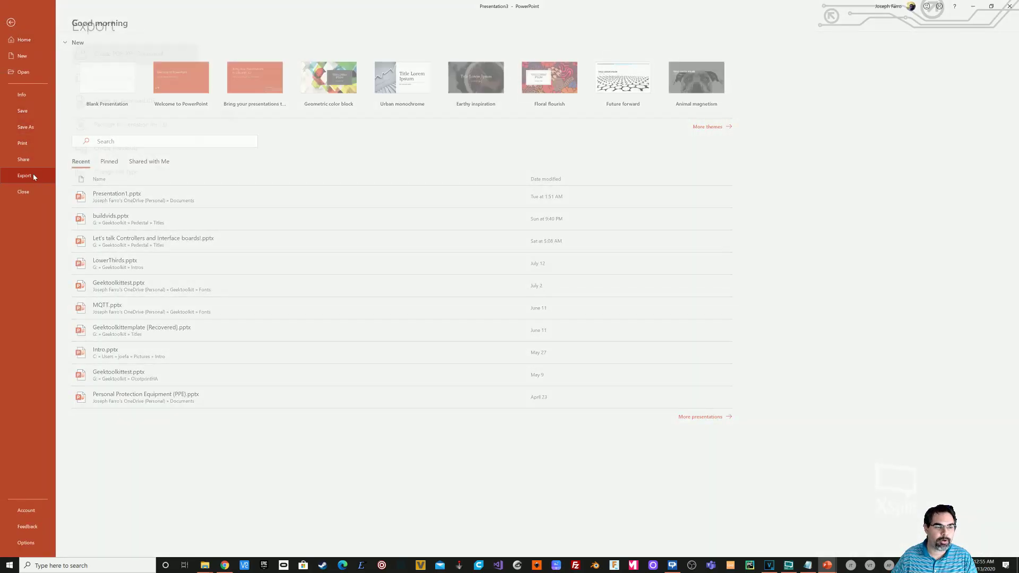
{"action": "left_click", "coordinate": [142, 74]}
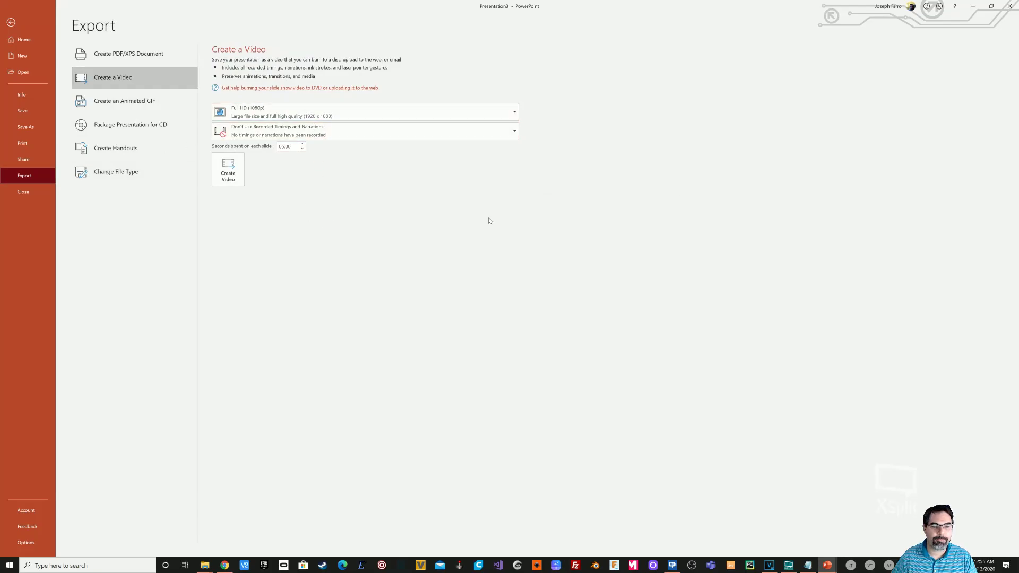
{"action": "left_click", "coordinate": [975, 6]}
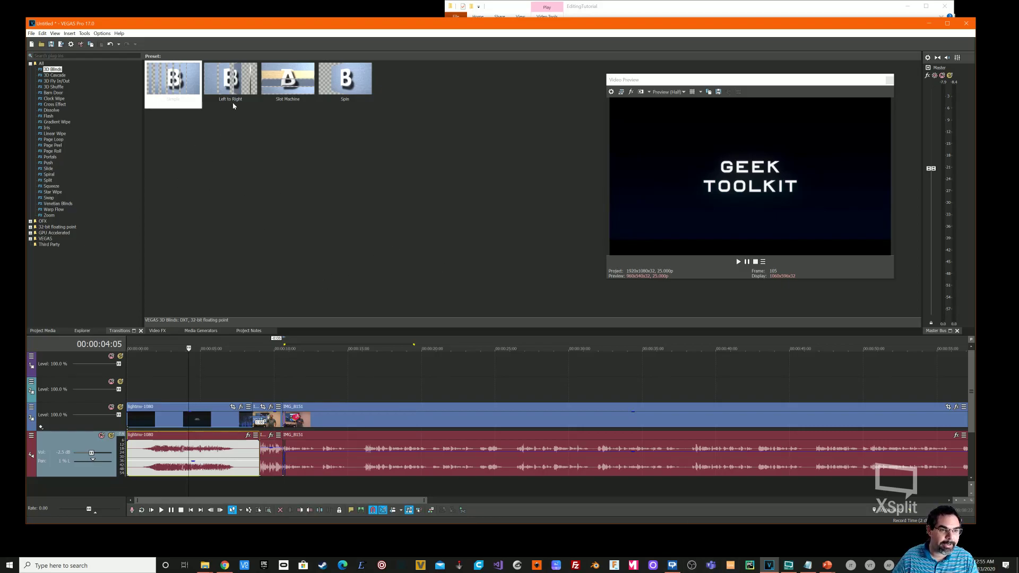
- Place lowethird.mp4 from Project Media on the top video track and preview from 00:00:12:14
{"action": "left_click", "coordinate": [176, 218]}
{"action": "left_click", "coordinate": [42, 330]}
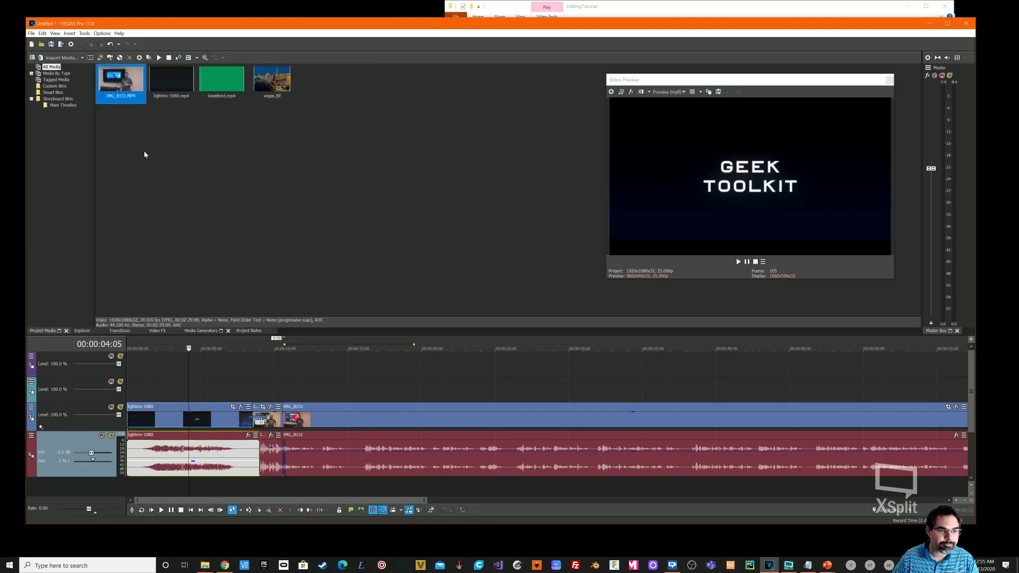
{"action": "left_click_drag", "start_coordinate": [222, 87], "coordinate": [310, 361]}
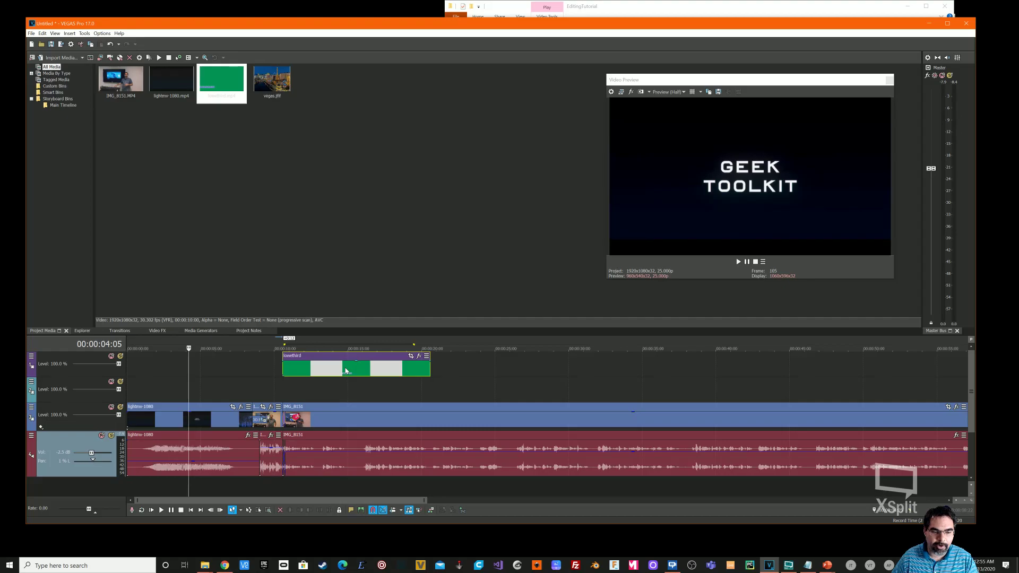
{"action": "left_click", "coordinate": [311, 345]}
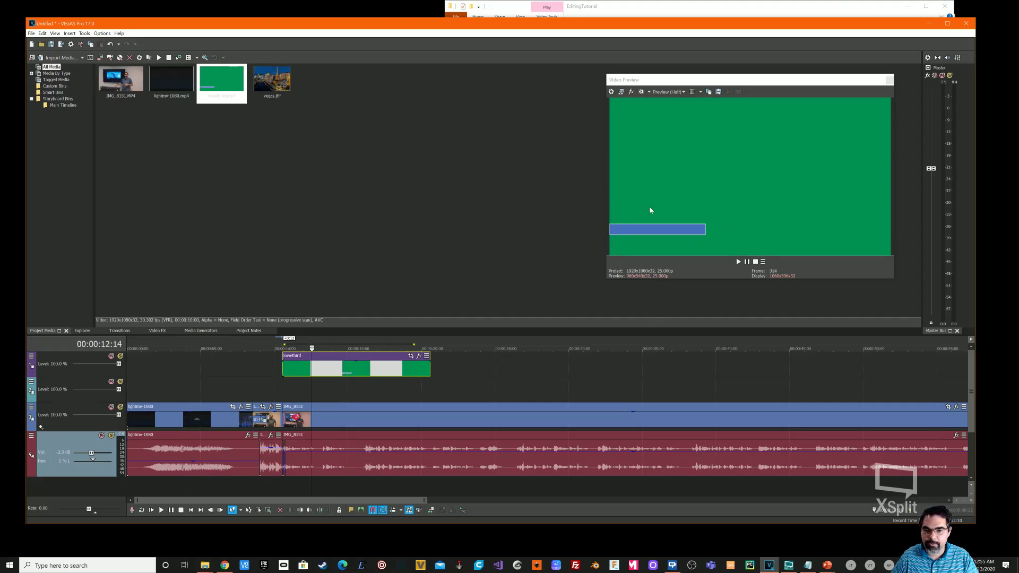
{"action": "key", "text": "space"}
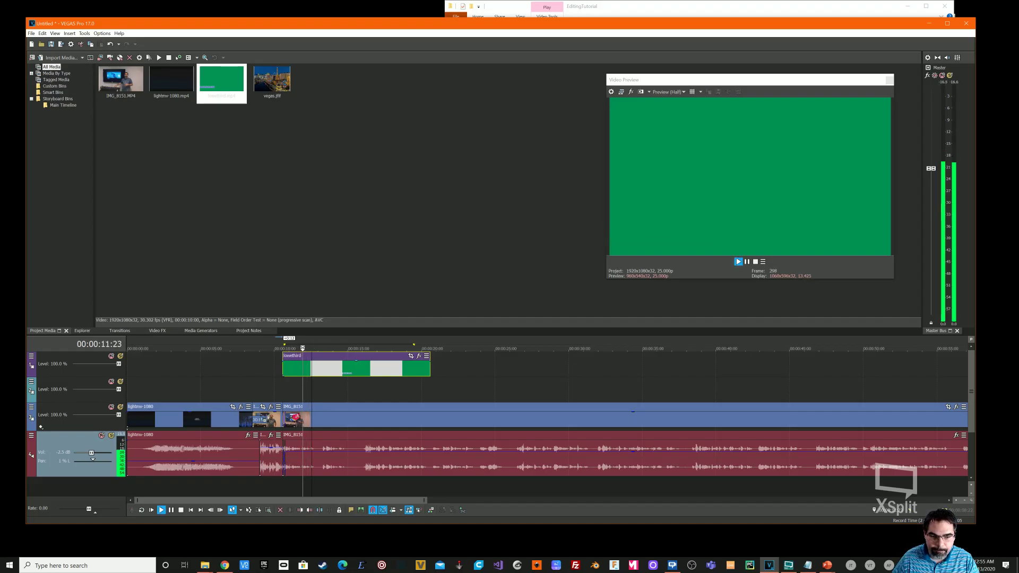
{"action": "key", "text": "space"}
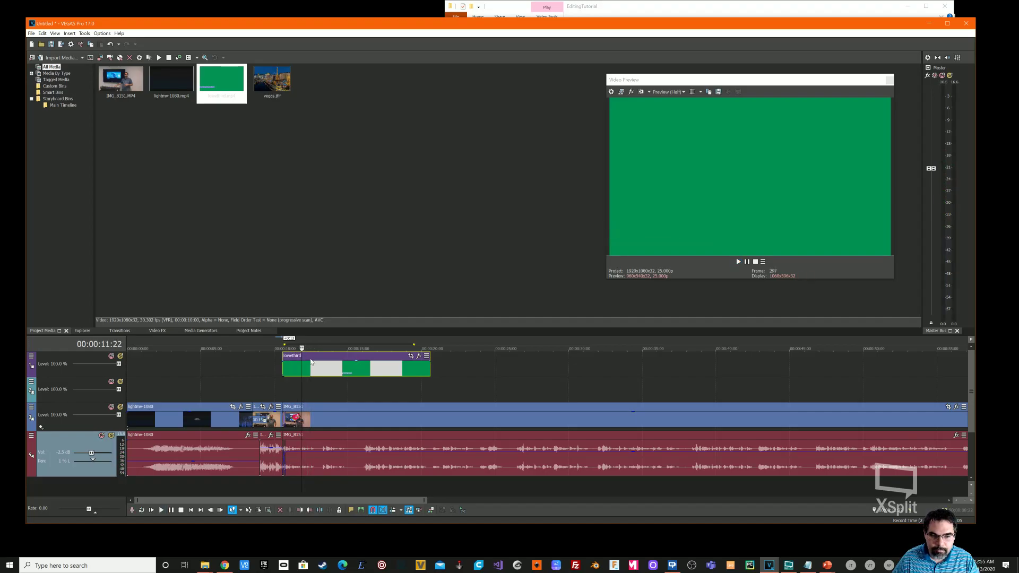
- Trim the lowethird clip's start, add a fade-out at its end, and replay the section
{"action": "left_click", "coordinate": [299, 372]}
{"action": "left_click_drag", "start_coordinate": [283, 366], "coordinate": [334, 359]}
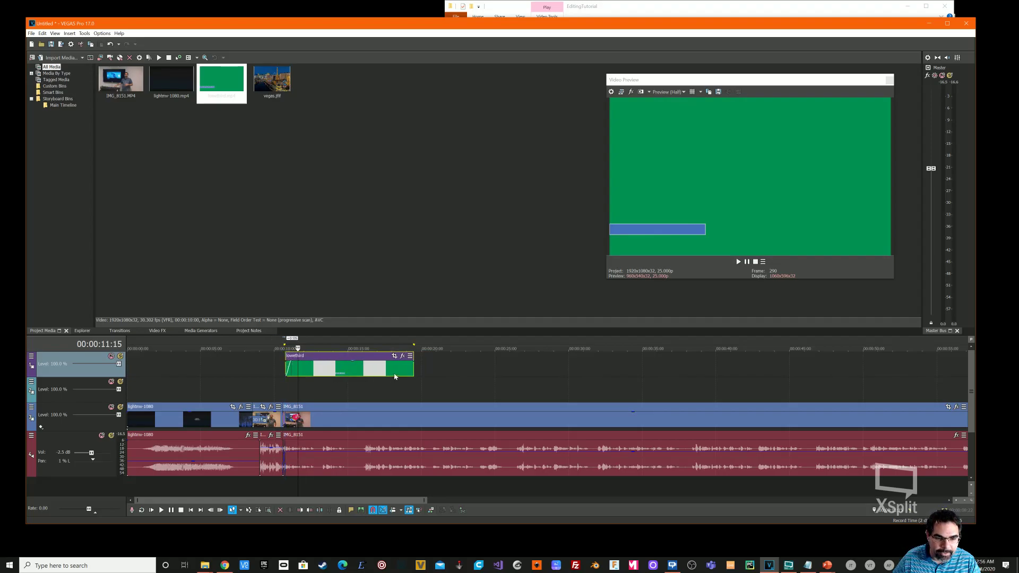
{"action": "left_click_drag", "start_coordinate": [413, 357], "coordinate": [409, 358]}
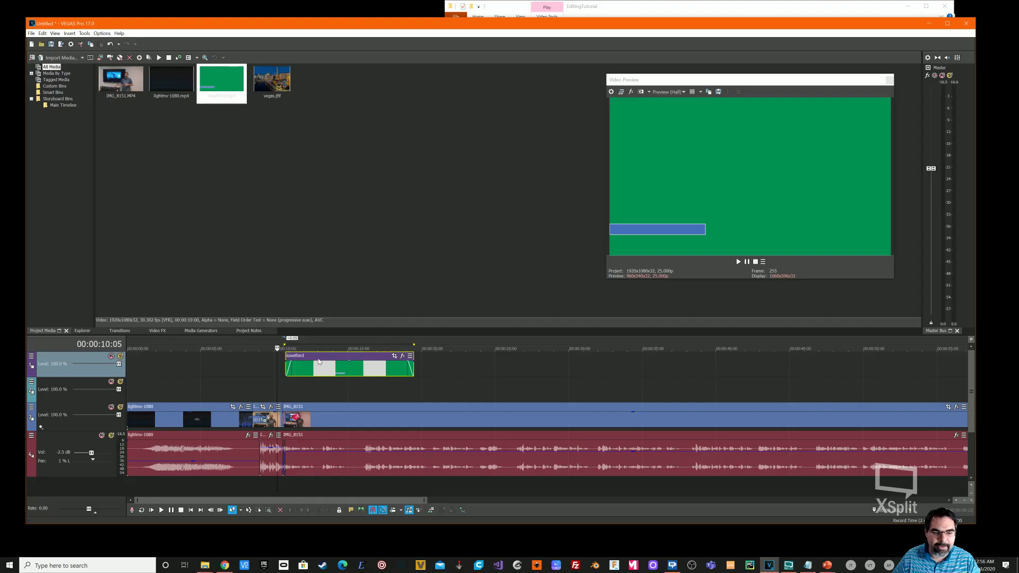
{"action": "left_click", "coordinate": [278, 357]}
{"action": "left_click", "coordinate": [738, 262]}
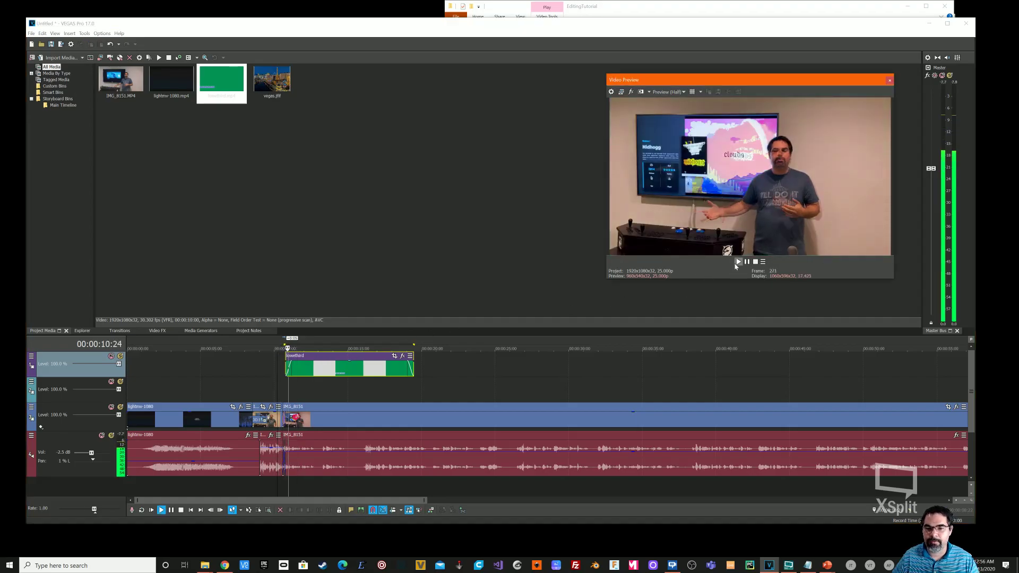
{"action": "left_click", "coordinate": [753, 264]}
- Add a fade-in at the lowethird clip's start, undoing an accidental lengthening of its end
{"action": "mouse_move", "coordinate": [290, 362]}
{"action": "left_mouse_down"}
{"action": "mouse_move", "coordinate": [321, 363]}
{"action": "mouse_move", "coordinate": [310, 364]}
{"action": "left_mouse_up"}
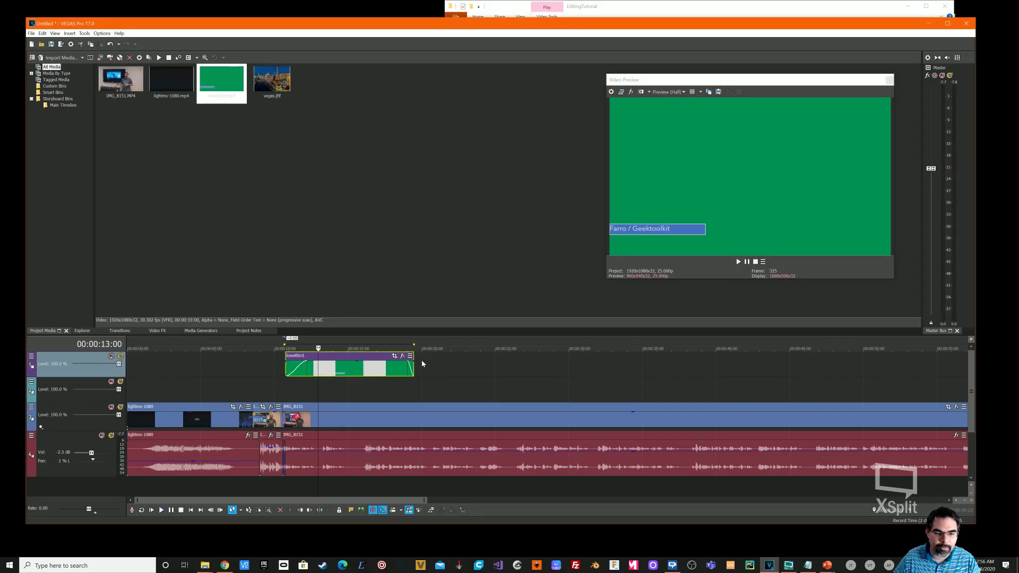
{"action": "left_click_drag", "start_coordinate": [414, 363], "coordinate": [472, 367]}
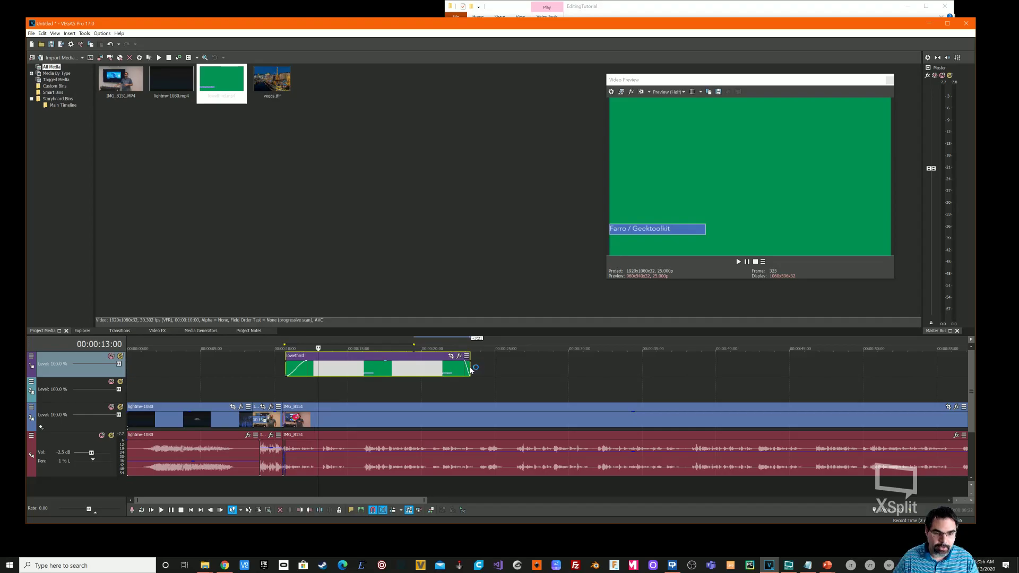
{"action": "key", "text": "ctrl+z"}
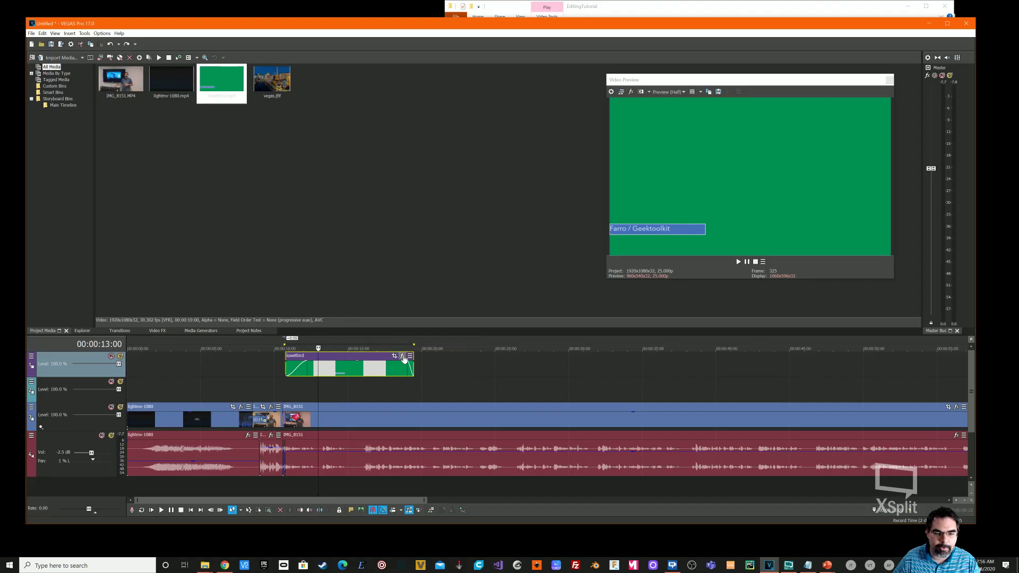
- Add the Chroma Keyer effect to the lowerthird clip
{"action": "left_click", "coordinate": [402, 356]}
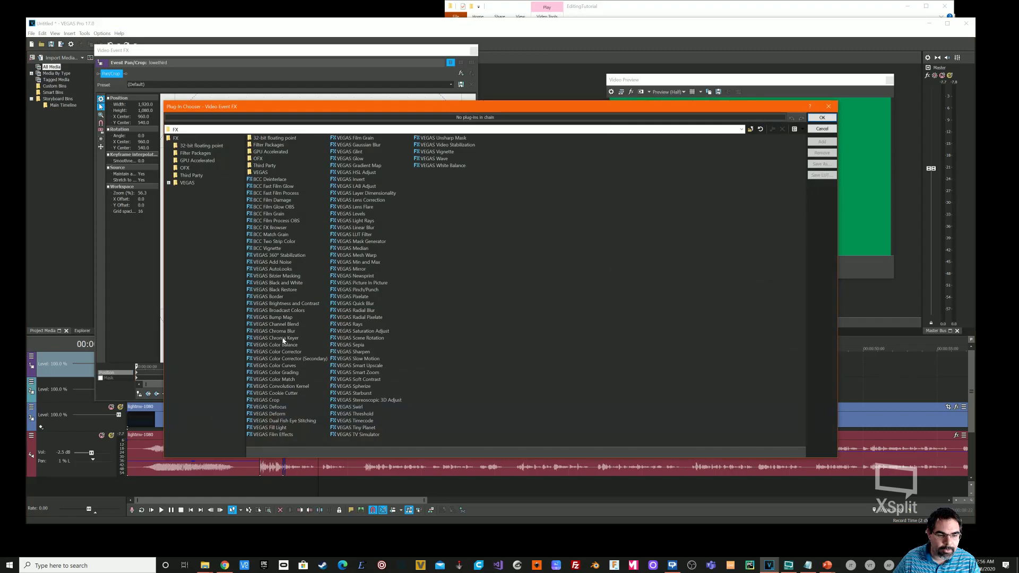
{"action": "double_click", "coordinate": [283, 338]}
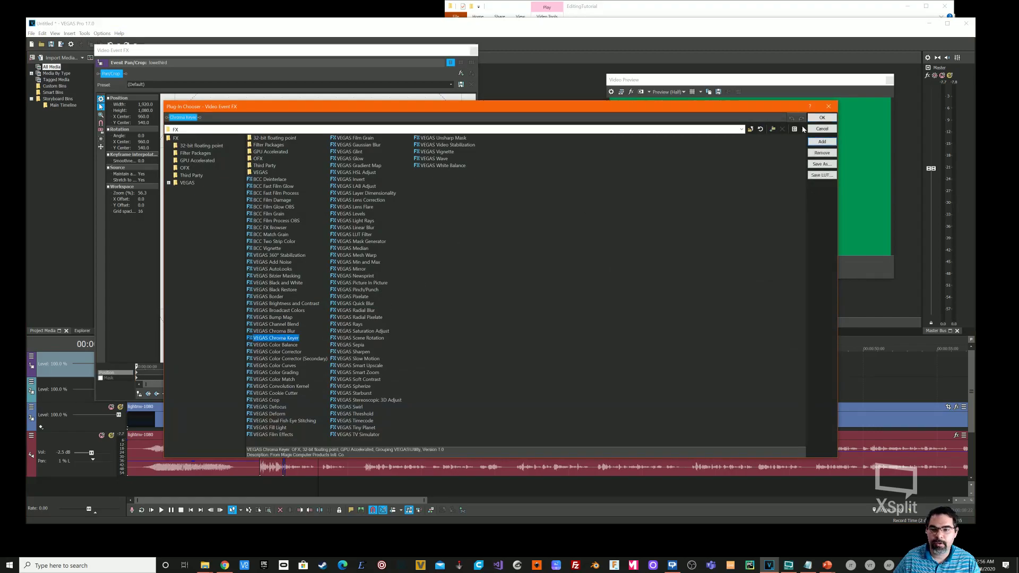
{"action": "key", "text": "Return"}
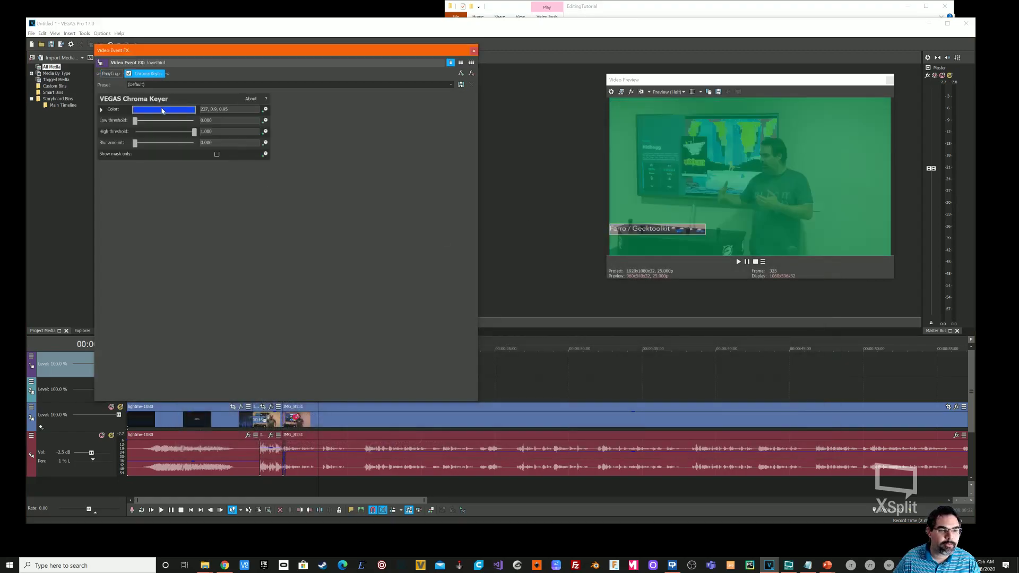
- Sample the green background as the key colour, refine it to 142, 0.83, 0.65, and close the picker
{"action": "left_click", "coordinate": [169, 109]}
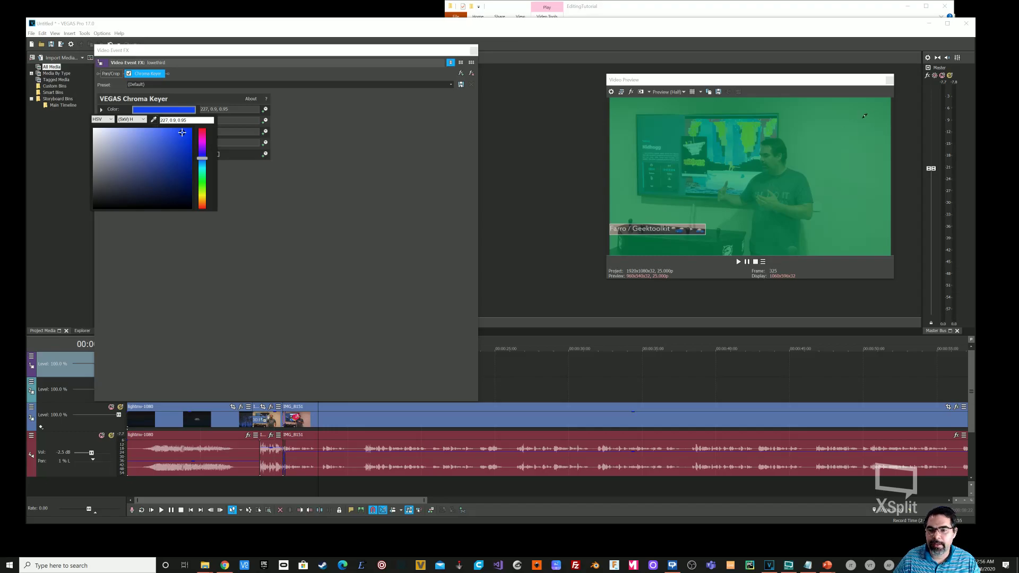
{"action": "left_click", "coordinate": [867, 115]}
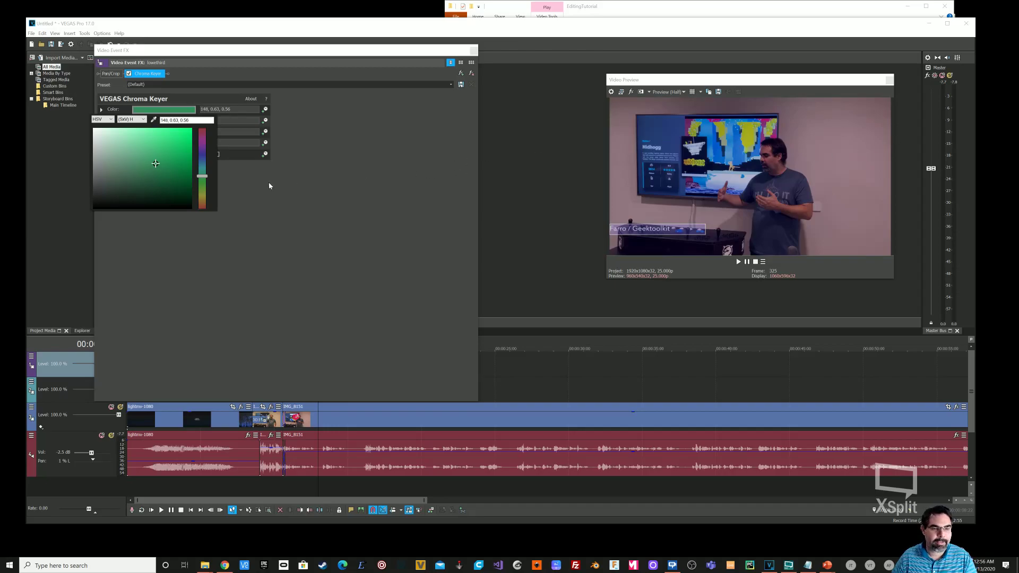
{"action": "left_click_drag", "start_coordinate": [203, 180], "coordinate": [204, 181]}
{"action": "left_click", "coordinate": [156, 162]}
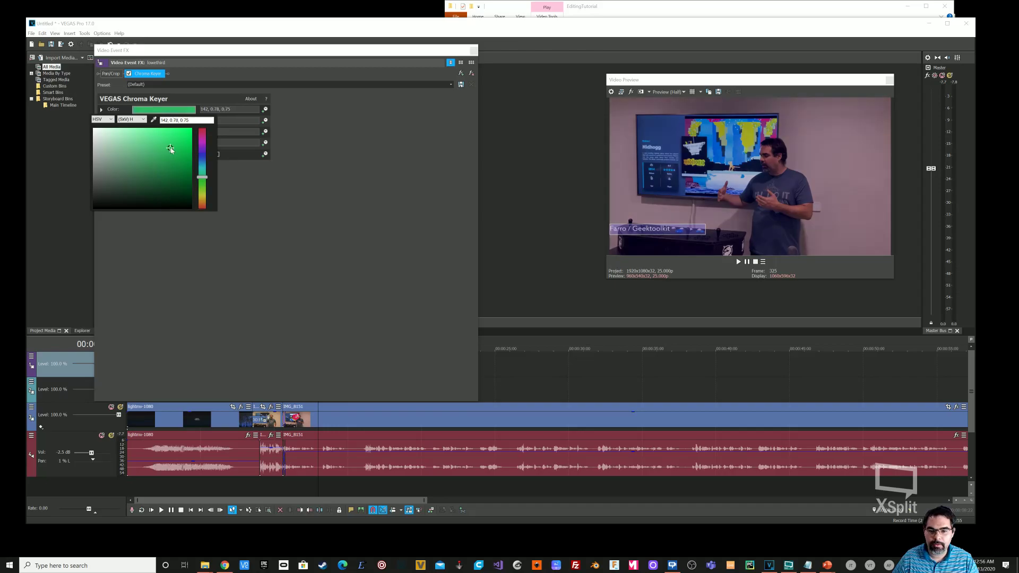
{"action": "left_click", "coordinate": [175, 157]}
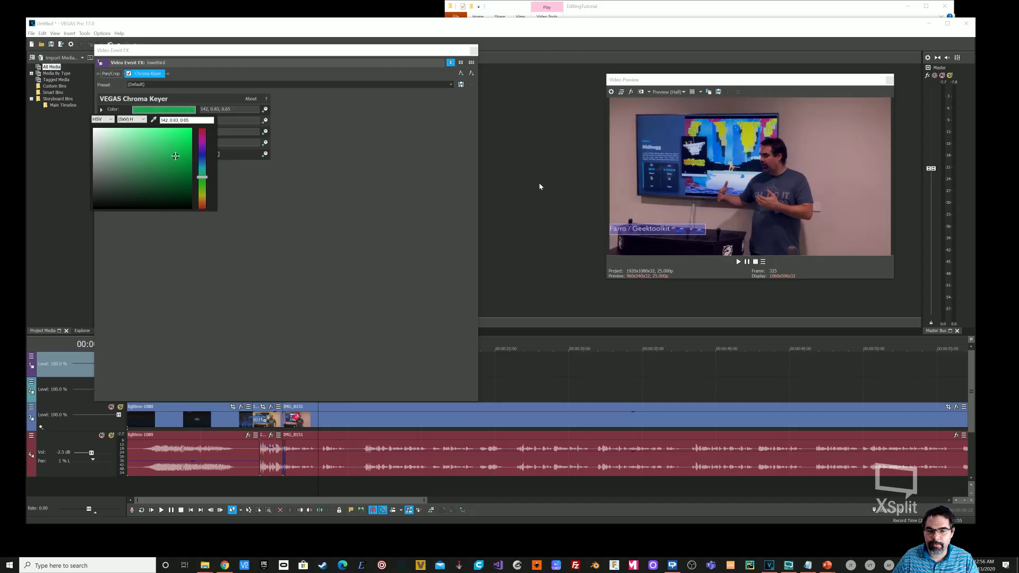
{"action": "left_click", "coordinate": [472, 62]}
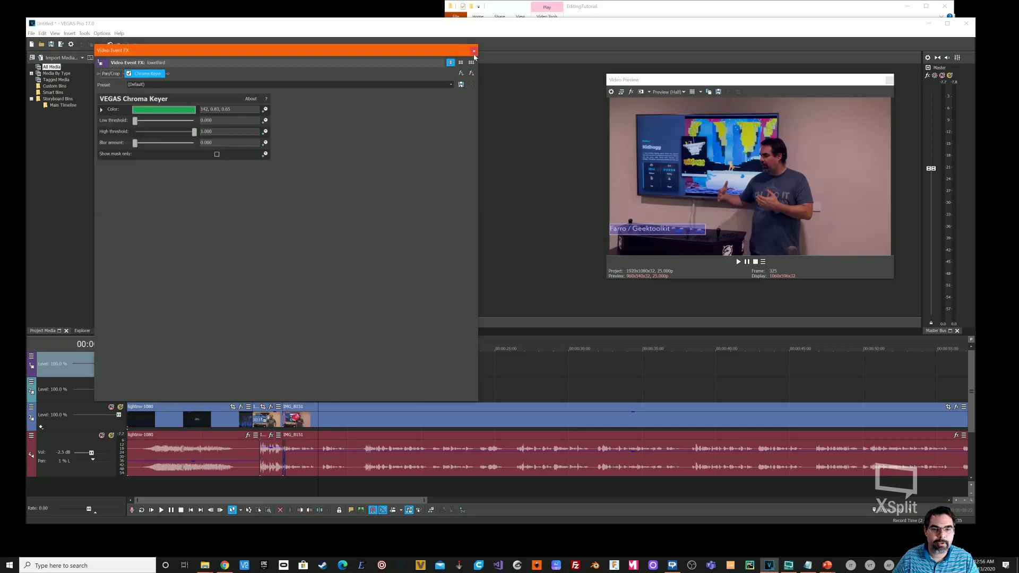
{"action": "left_click", "coordinate": [473, 50]}
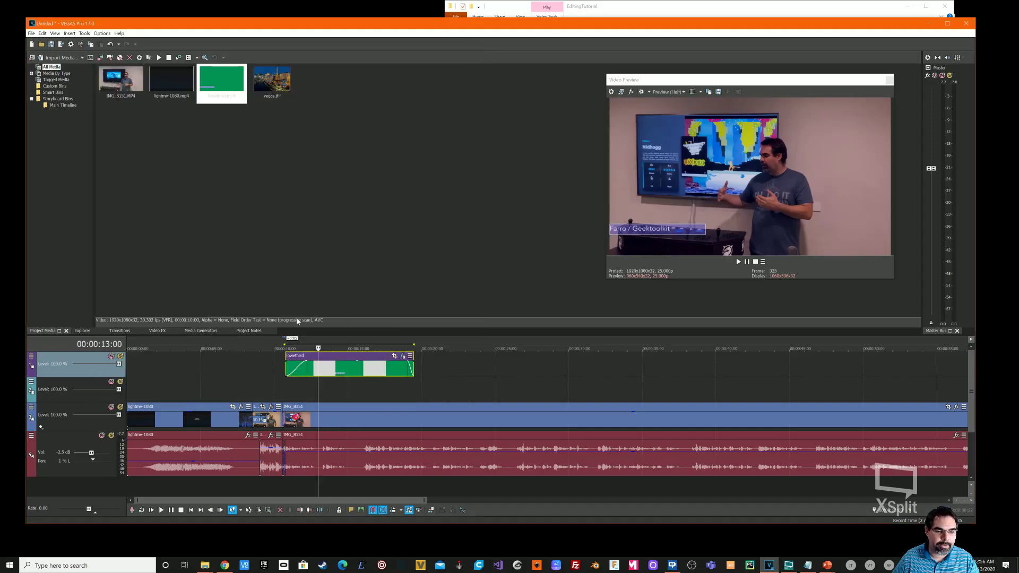
{"action": "left_click", "coordinate": [737, 261]}
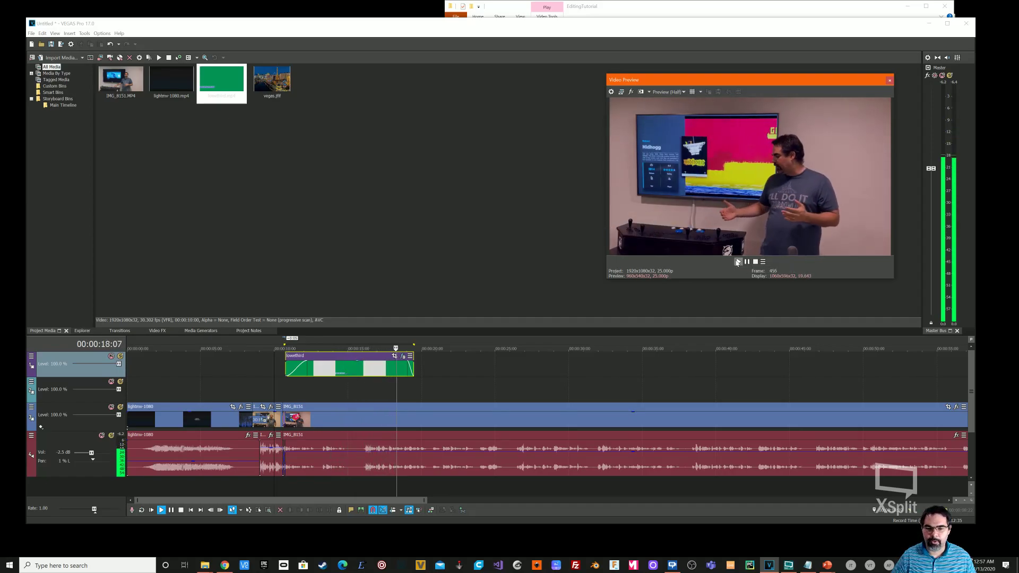
{"action": "left_click", "coordinate": [749, 262]}
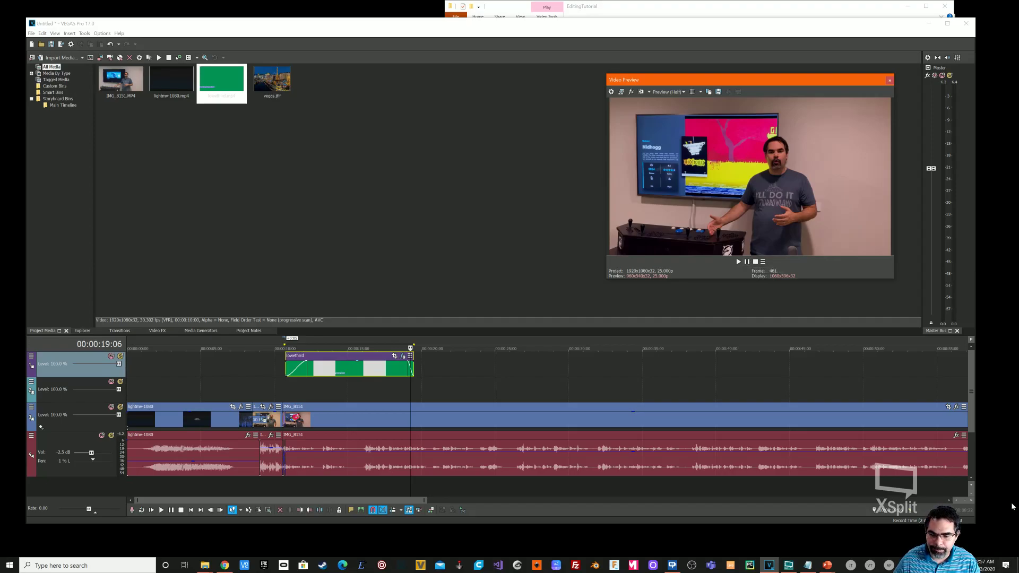
{"action": "mouse_move", "coordinate": [828, 558]}
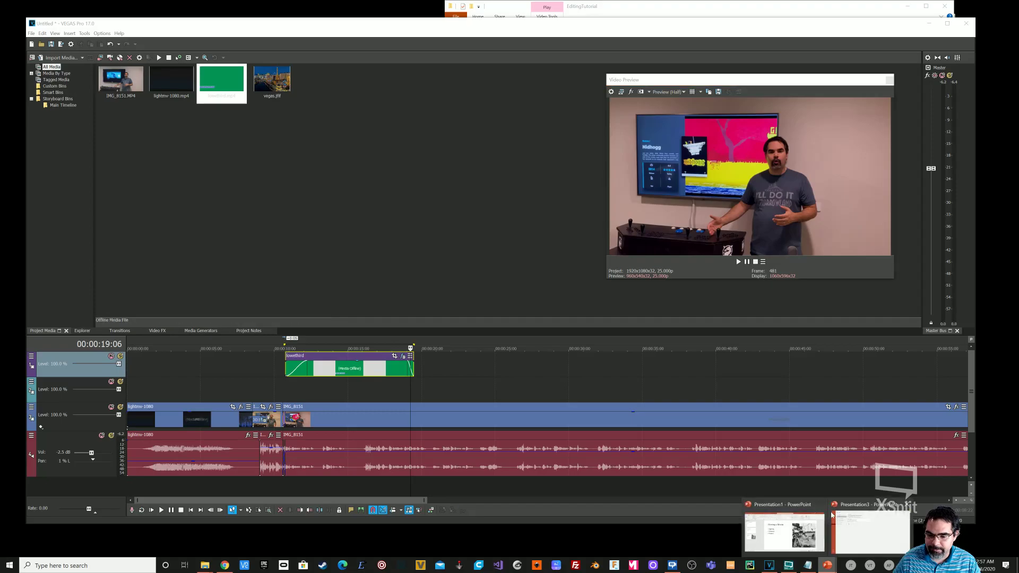
- Open Design Ideas for the Filming a Movie slide and try the dark and circular-photo layouts
{"action": "left_click", "coordinate": [791, 535]}
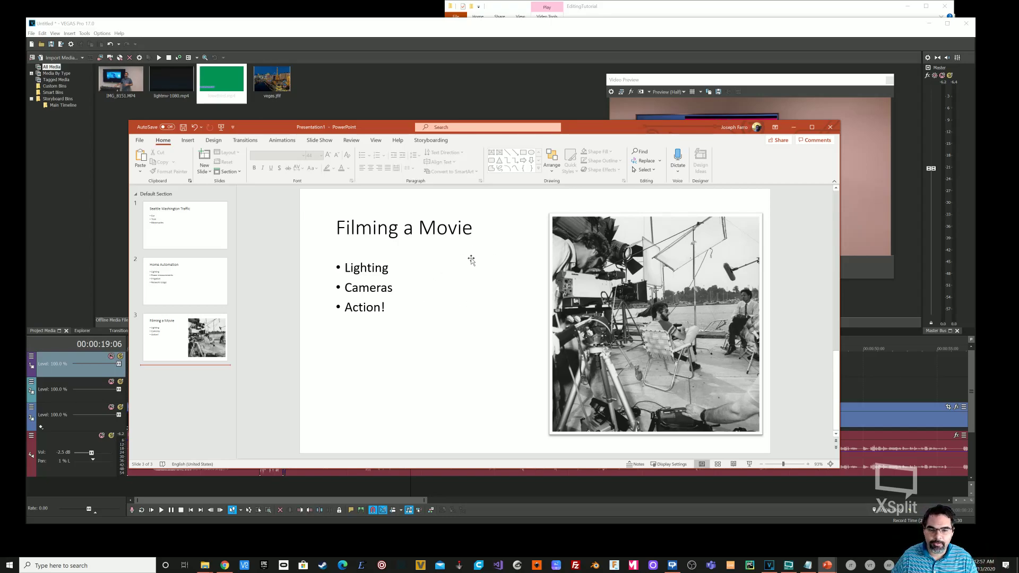
{"action": "left_click", "coordinate": [214, 142]}
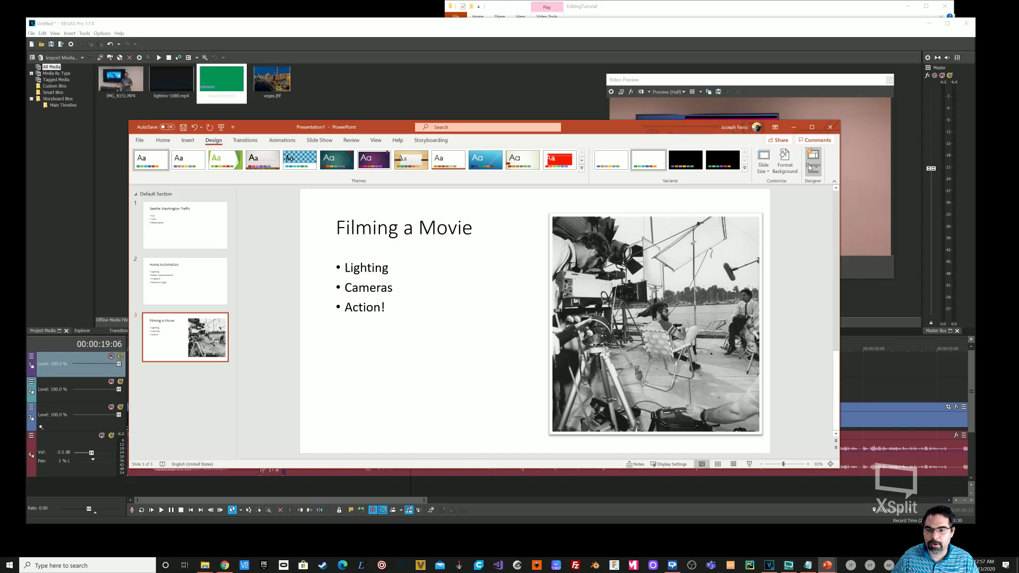
{"action": "left_click", "coordinate": [811, 168]}
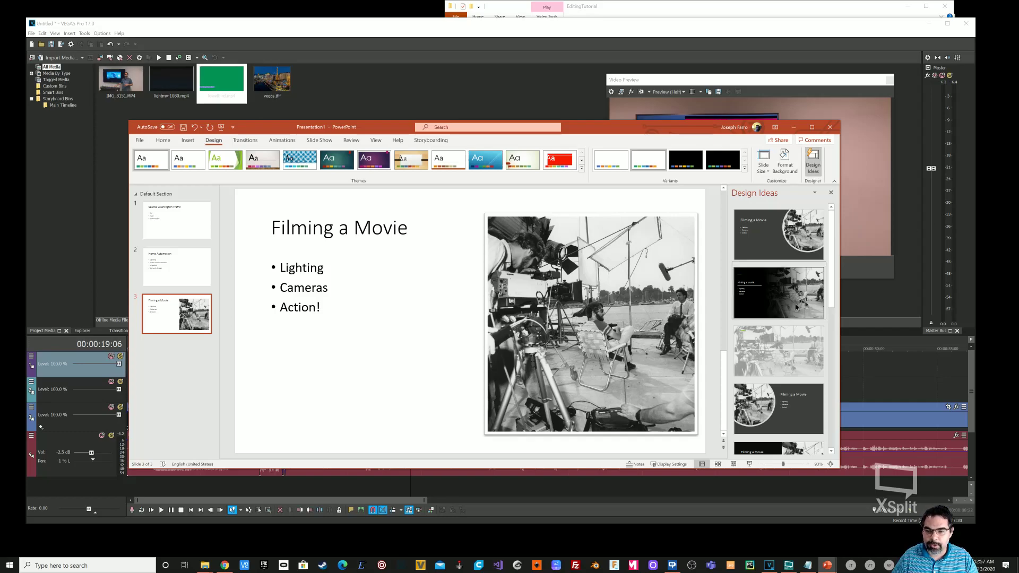
{"action": "left_click", "coordinate": [779, 293]}
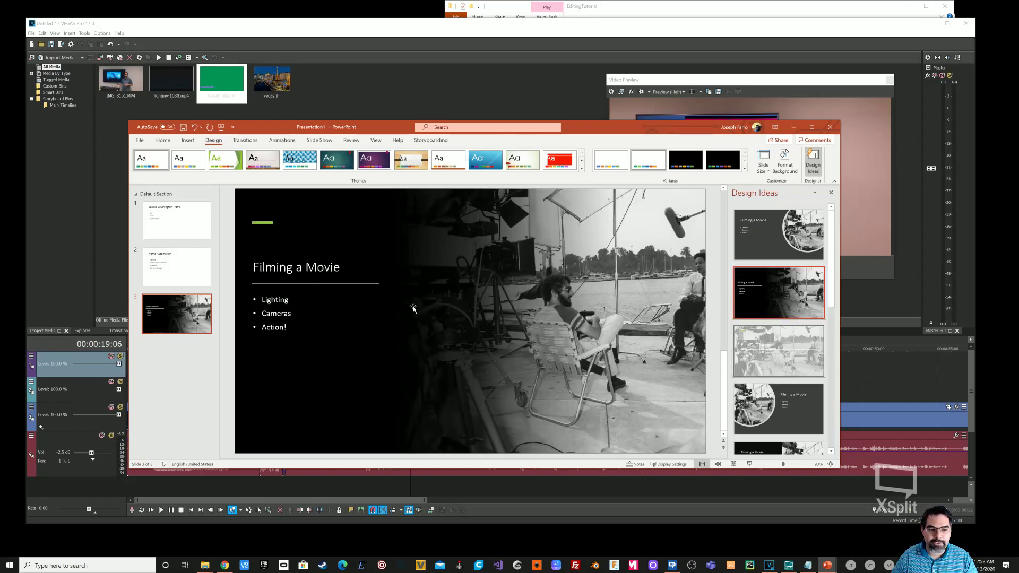
{"action": "left_click", "coordinate": [759, 352]}
{"action": "left_click", "coordinate": [778, 408]}
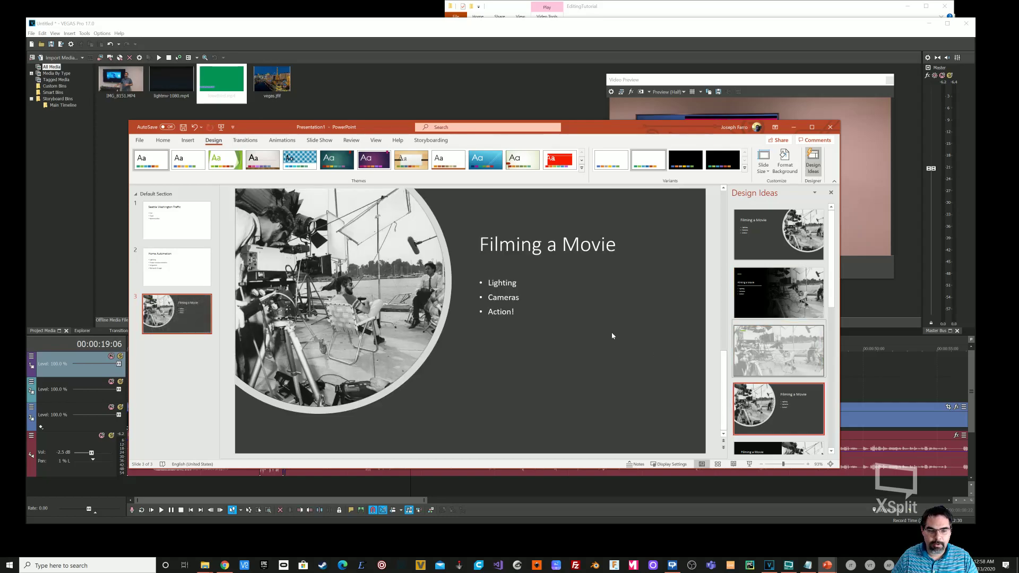
- Settle on the full-photo layout with a dark text banner, then select the Home Automation slide
{"action": "scroll", "coordinate": [791, 388], "scroll_direction": "down", "scroll_amount": 1}
{"action": "left_click", "coordinate": [764, 372]}
{"action": "scroll", "coordinate": [767, 380], "scroll_direction": "down", "scroll_amount": 2}
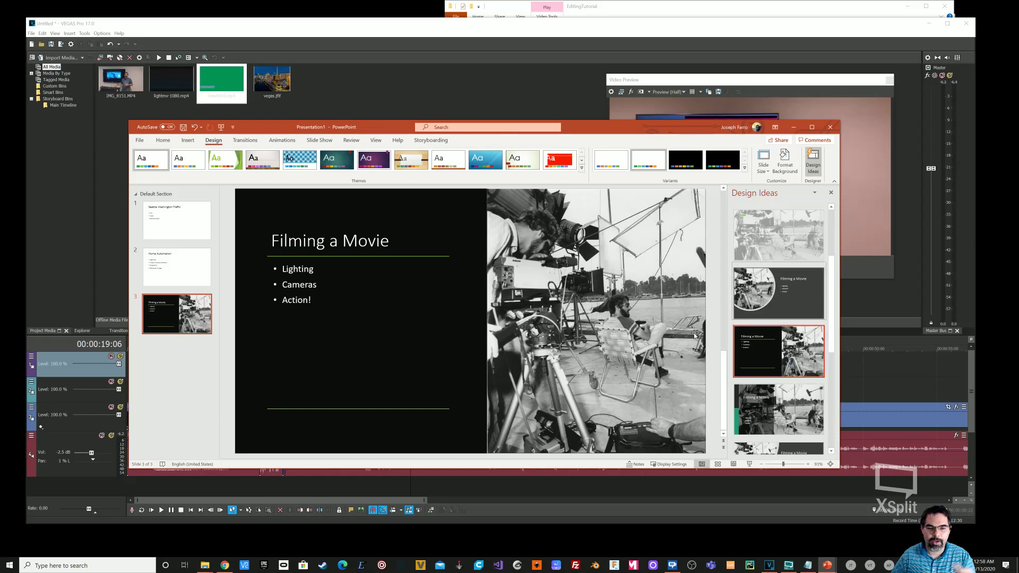
{"action": "left_click", "coordinate": [785, 382]}
{"action": "left_click", "coordinate": [779, 424]}
{"action": "scroll", "coordinate": [778, 403], "scroll_direction": "down", "scroll_amount": 3}
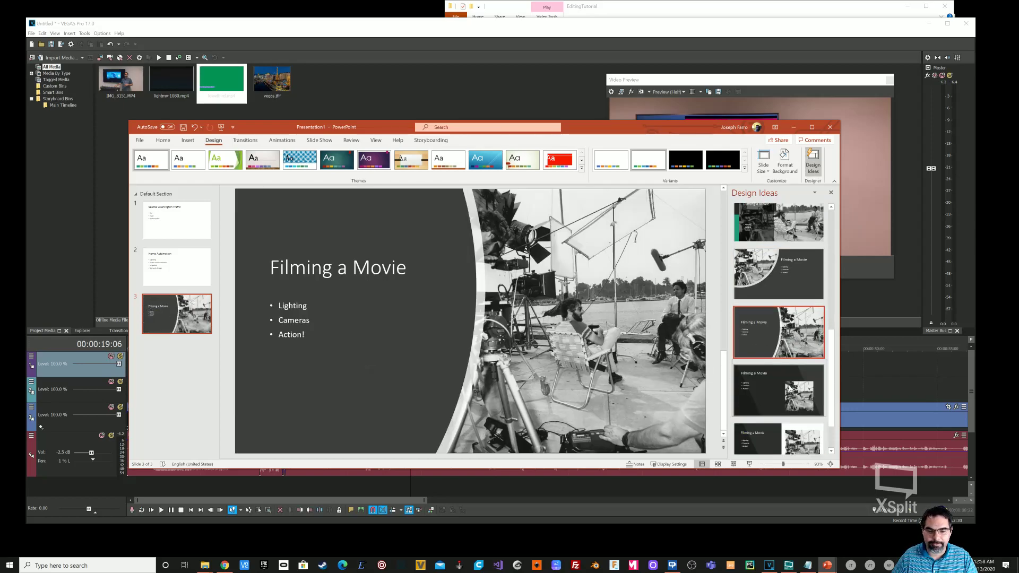
{"action": "left_click", "coordinate": [777, 361]}
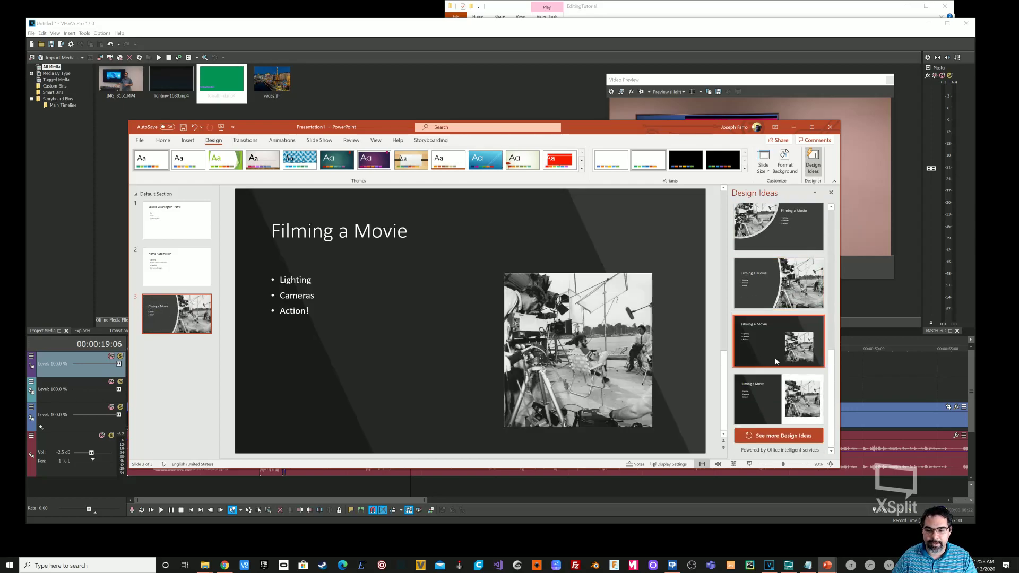
{"action": "left_click", "coordinate": [771, 393]}
{"action": "scroll", "coordinate": [780, 364], "scroll_direction": "down", "scroll_amount": 3}
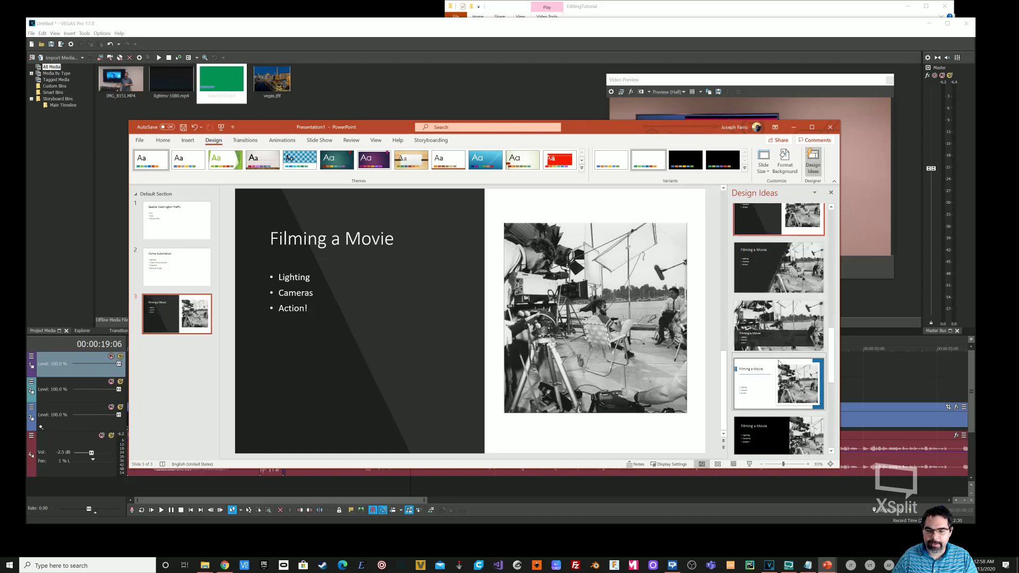
{"action": "left_click", "coordinate": [779, 307]}
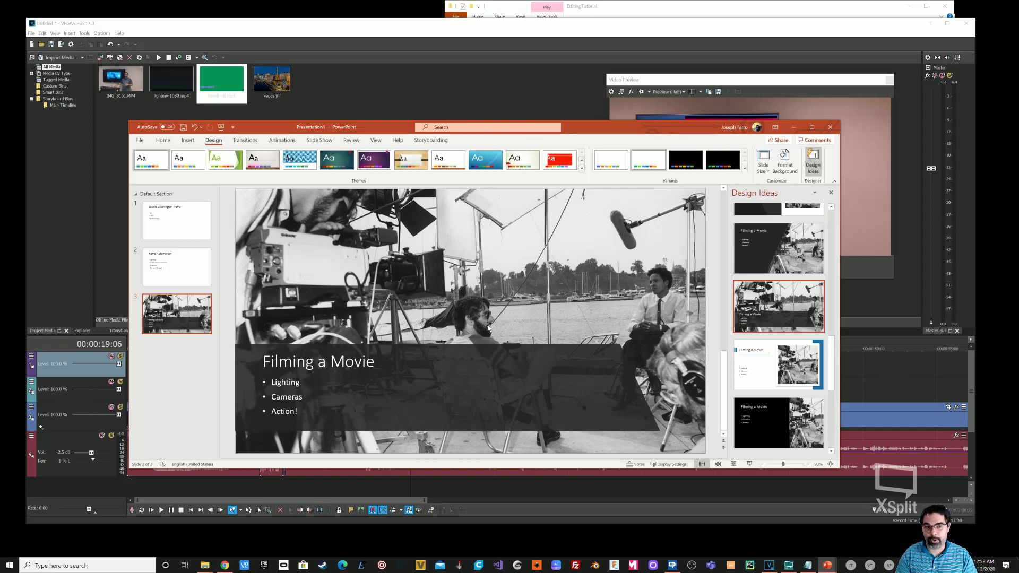
{"action": "left_click", "coordinate": [202, 284]}
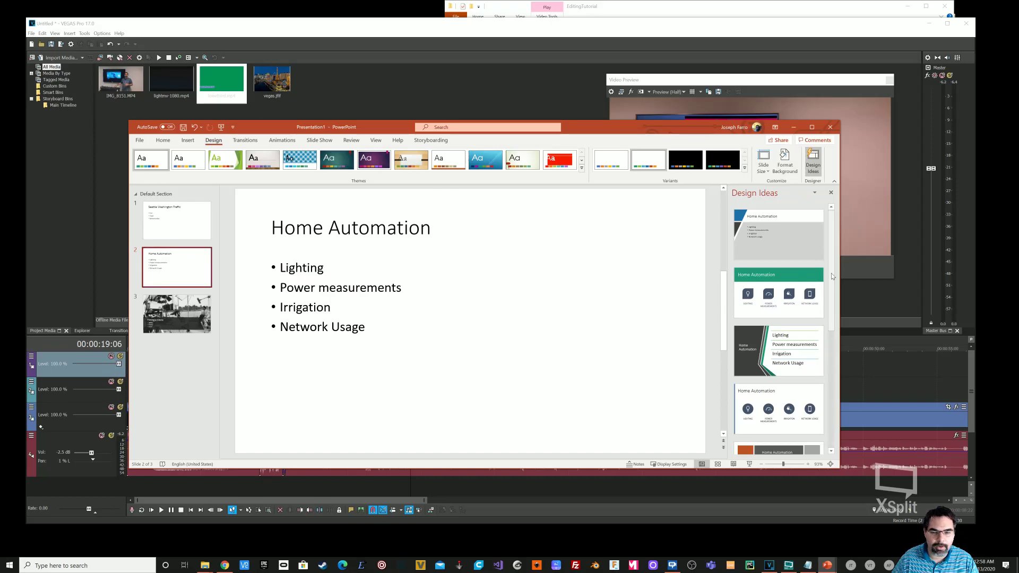
- Apply the labelled circular-icon Design Ideas layout to the Home Automation slide
{"action": "scroll", "coordinate": [796, 271], "scroll_direction": "down", "scroll_amount": 5}
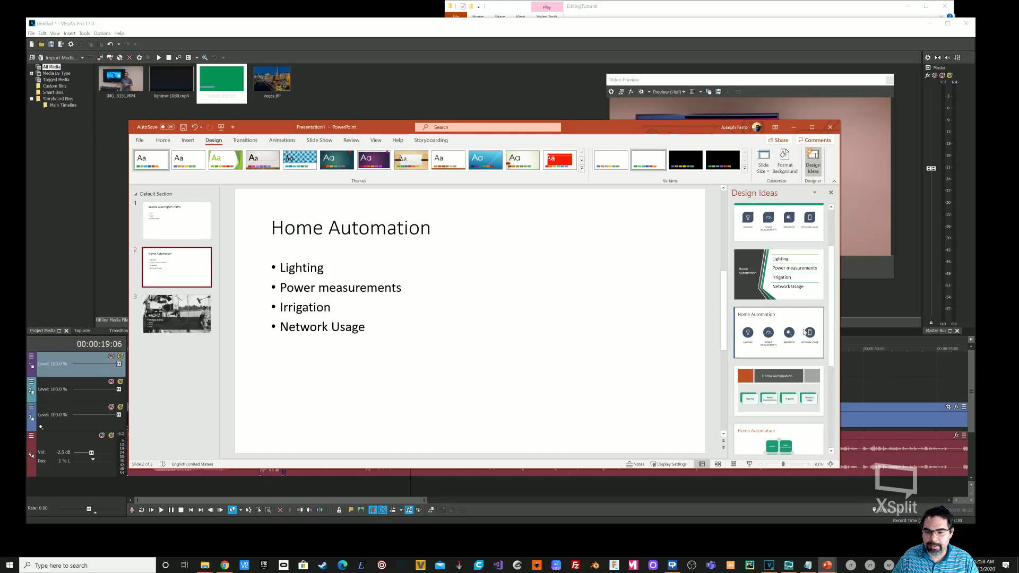
{"action": "scroll", "coordinate": [785, 269], "scroll_direction": "up", "scroll_amount": 1}
{"action": "left_click", "coordinate": [786, 271]}
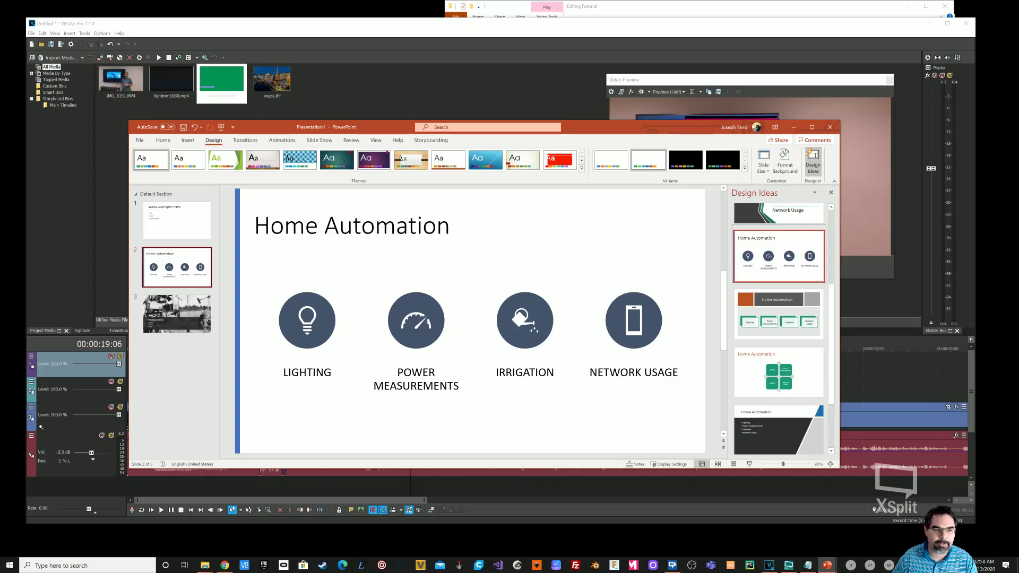
{"action": "left_click", "coordinate": [188, 140]}
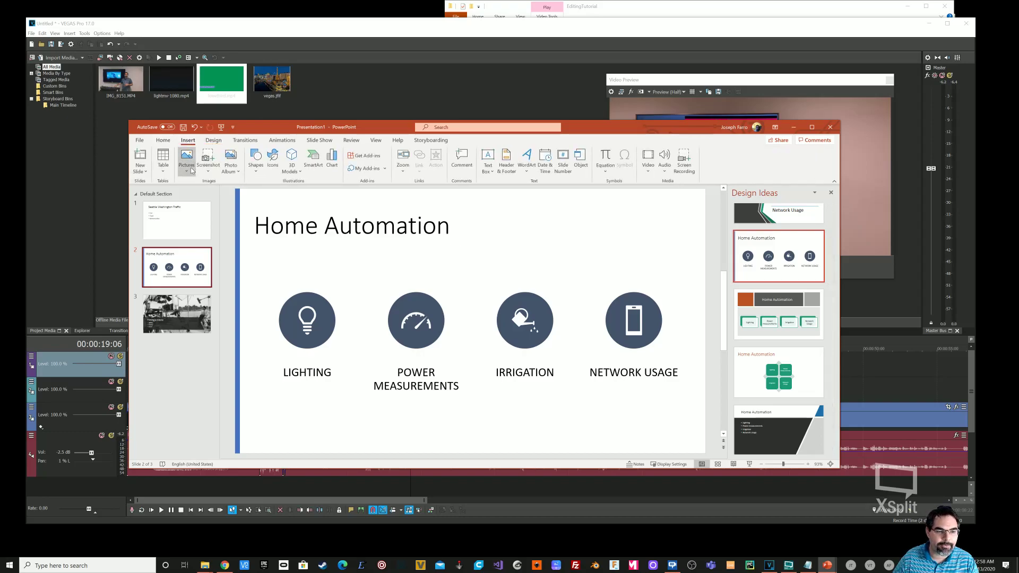
- Insert the circuit-board photo from a Stock Images search for 'electronics'
{"action": "left_click", "coordinate": [187, 165]}
{"action": "left_click", "coordinate": [207, 207]}
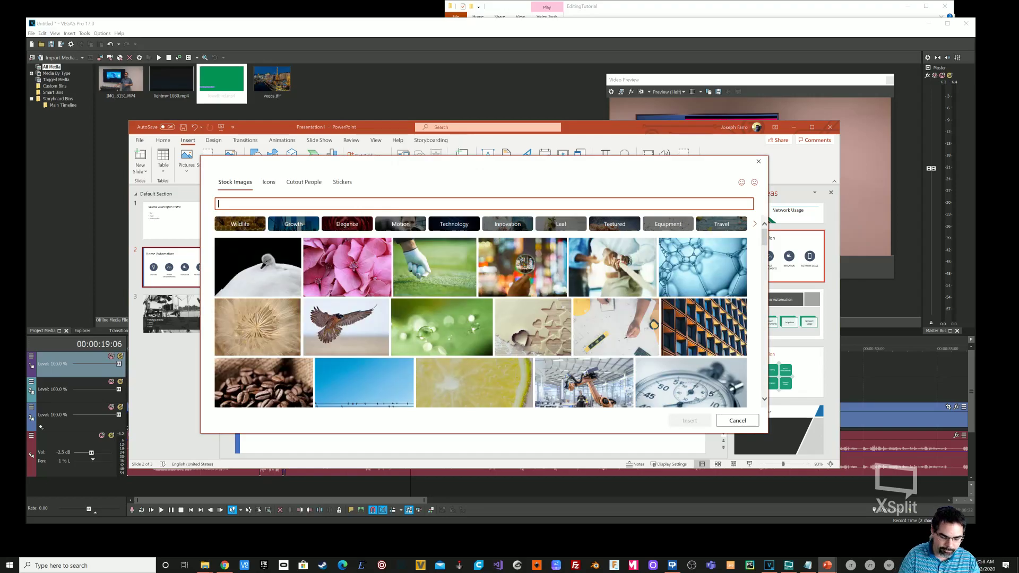
{"action": "type", "text": "ele"}
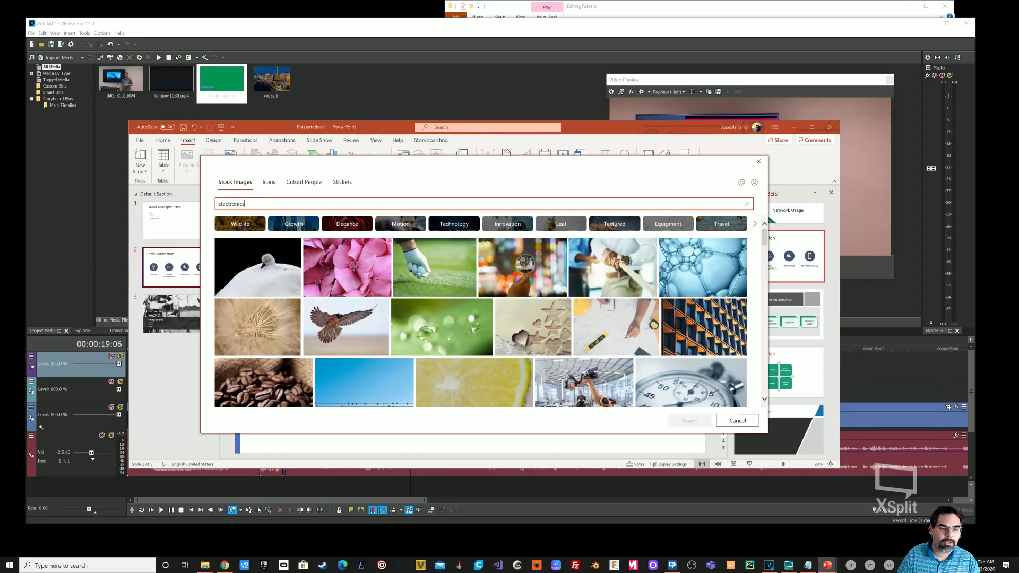
{"action": "type", "text": "ctronics"}
{"action": "key", "text": "Return"}
{"action": "left_click", "coordinate": [445, 323]}
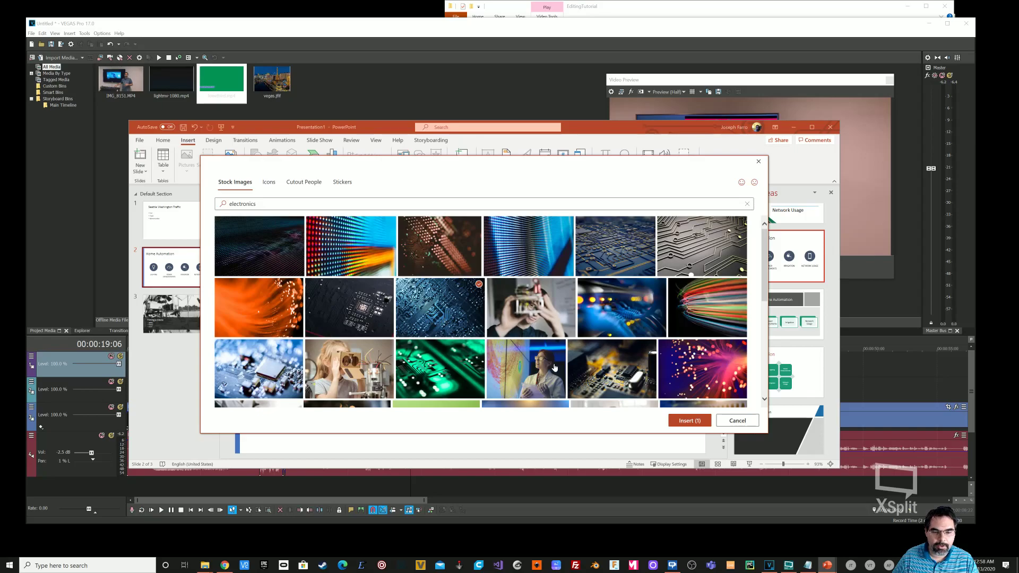
{"action": "left_click", "coordinate": [690, 420]}
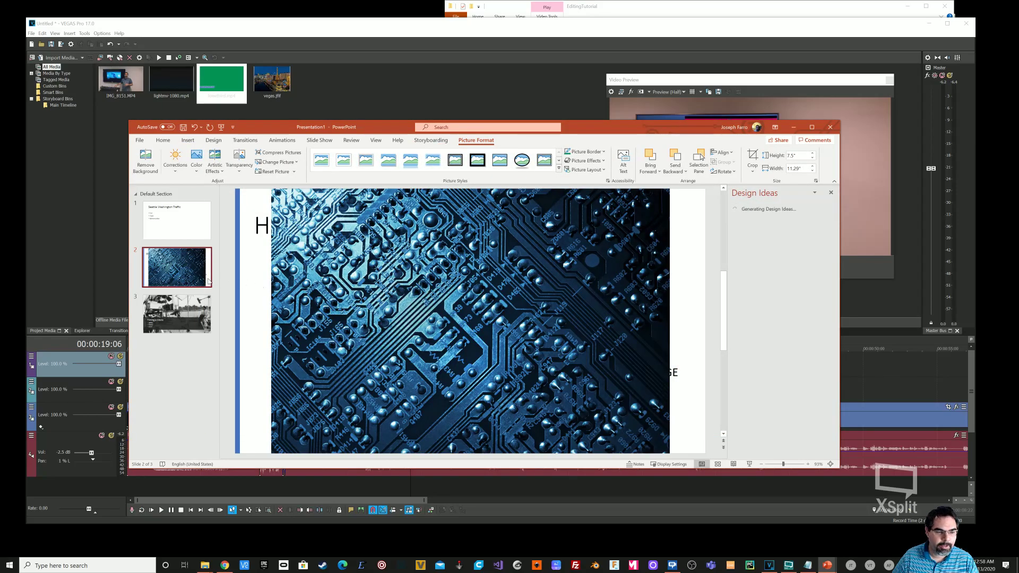
- Try several suggested layouts and apply the dark circuit-background design
{"action": "left_click", "coordinate": [778, 241]}
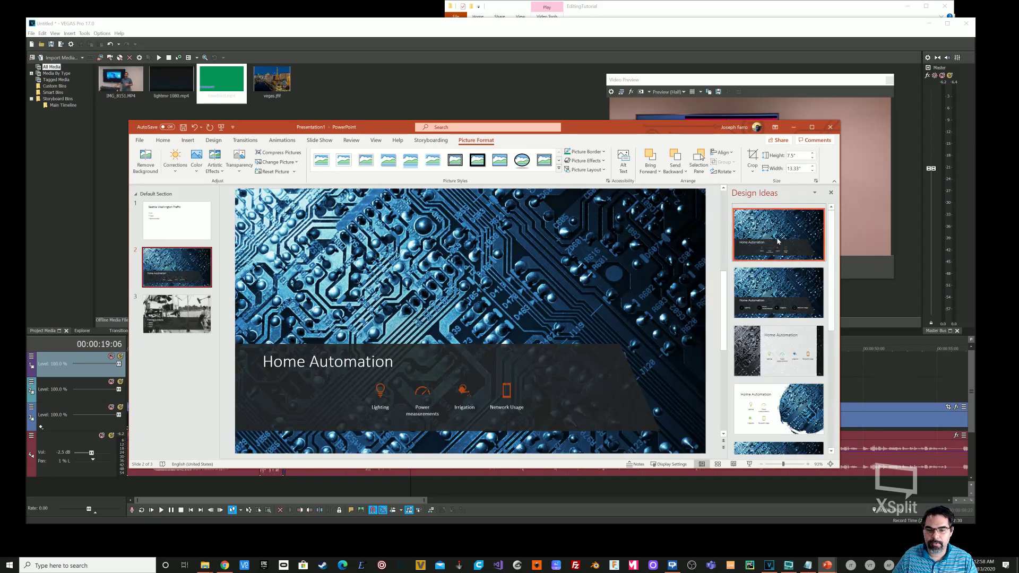
{"action": "left_click", "coordinate": [783, 294]}
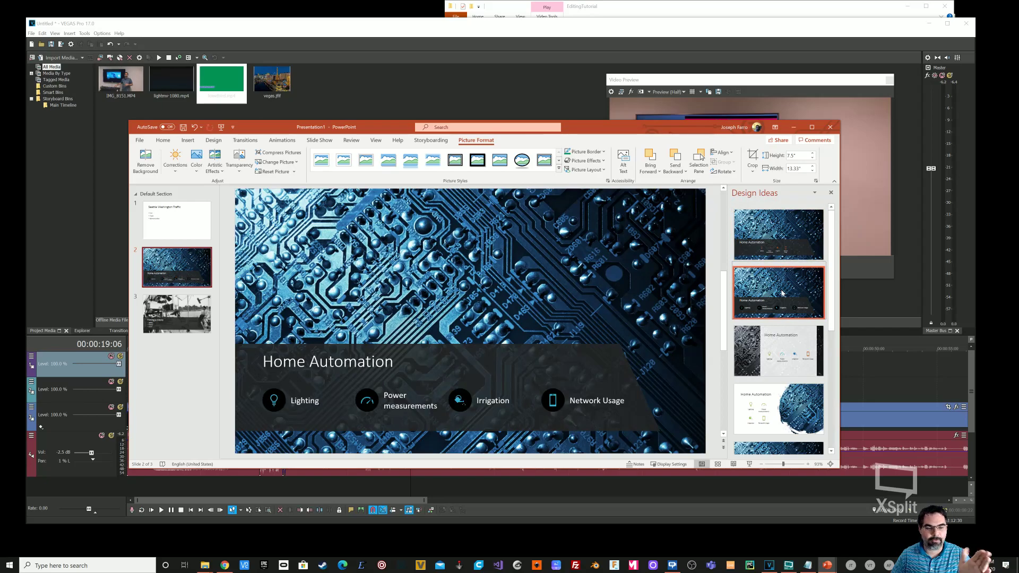
{"action": "scroll", "coordinate": [796, 335], "scroll_direction": "down", "scroll_amount": 1}
{"action": "scroll", "coordinate": [796, 334], "scroll_direction": "down", "scroll_amount": 1}
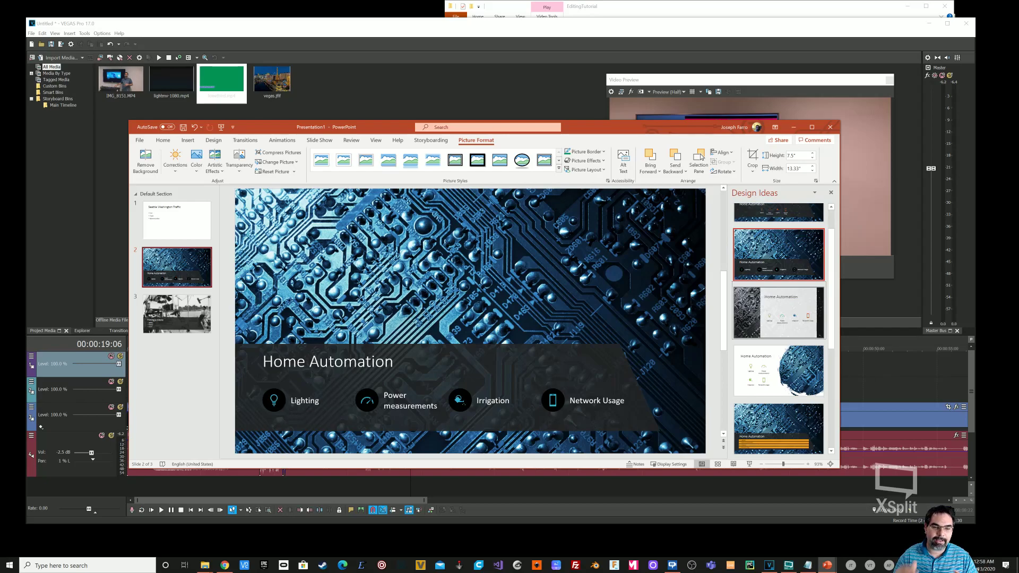
{"action": "scroll", "coordinate": [733, 344], "scroll_direction": "down", "scroll_amount": 1}
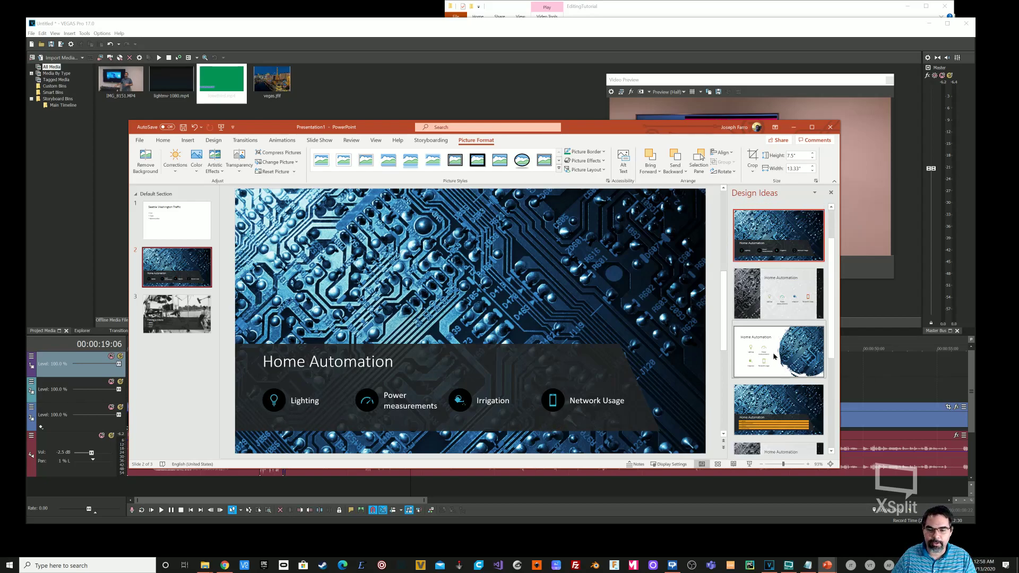
{"action": "left_click", "coordinate": [763, 350]}
{"action": "scroll", "coordinate": [776, 359], "scroll_direction": "down", "scroll_amount": 5}
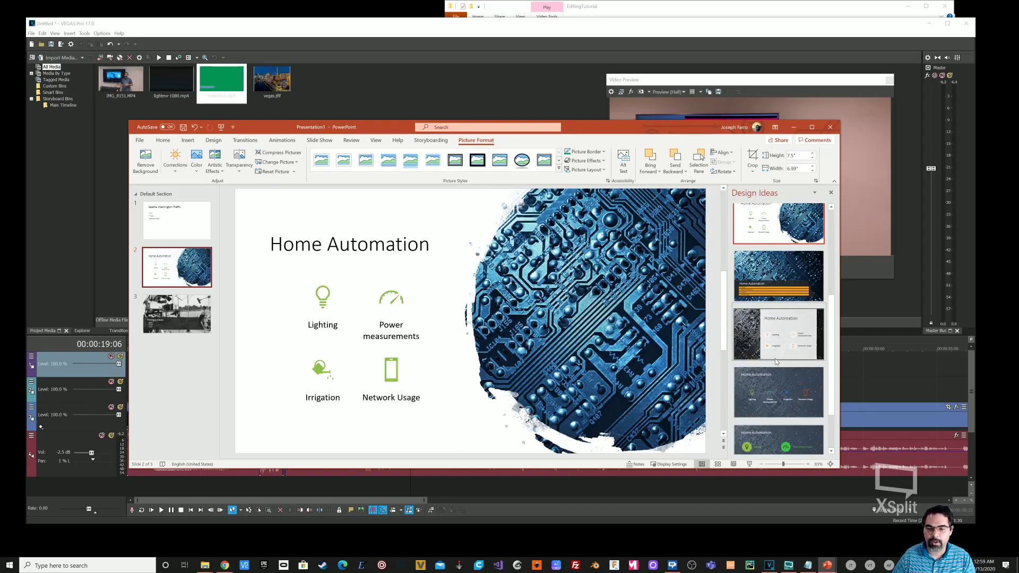
{"action": "left_click", "coordinate": [777, 360]}
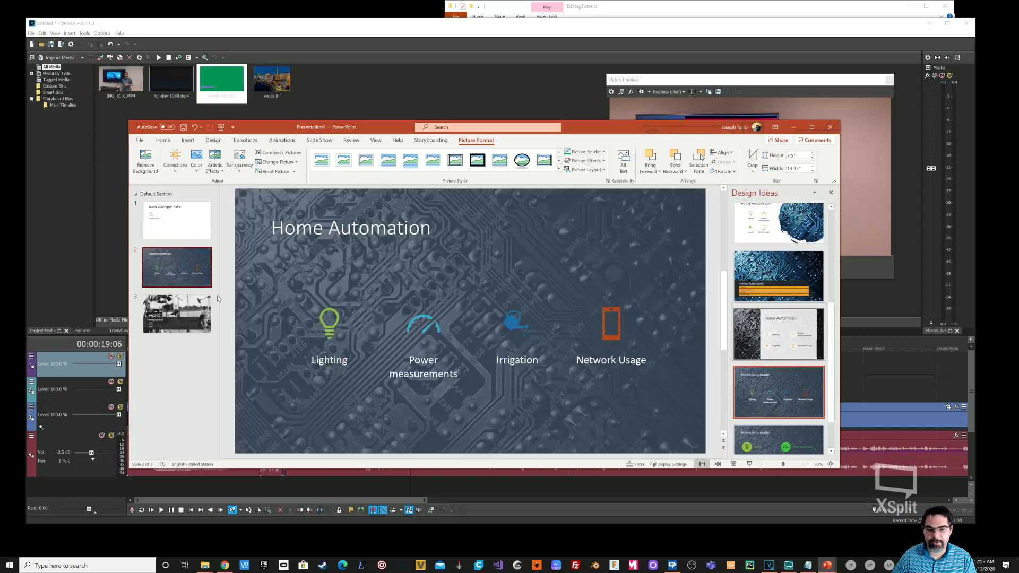
- Show Design Ideas for the Seattle Washington Traffic slide and load more suggestions
{"action": "left_click", "coordinate": [177, 221]}
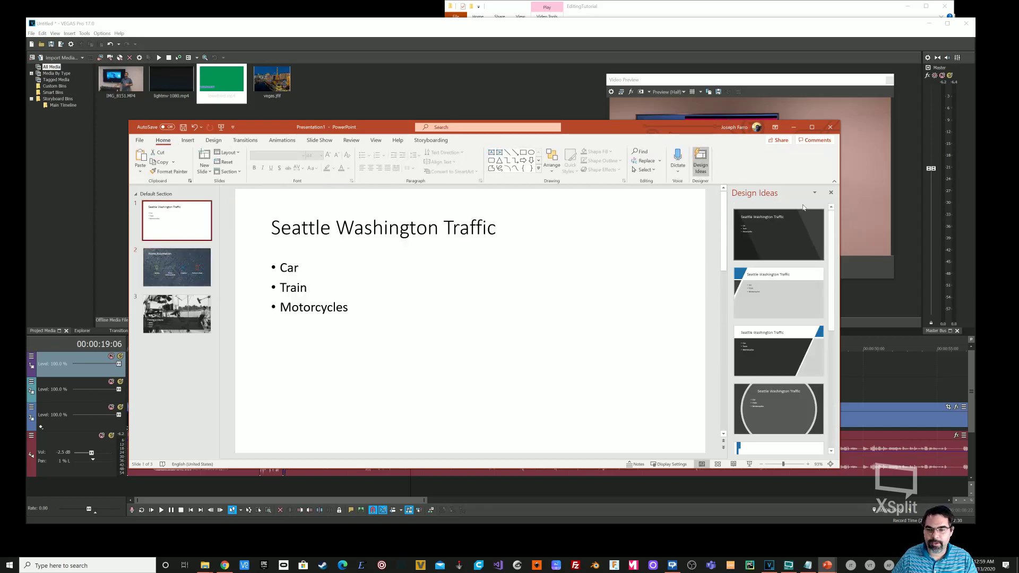
{"action": "left_click", "coordinate": [213, 140]}
{"action": "left_click", "coordinate": [812, 162]}
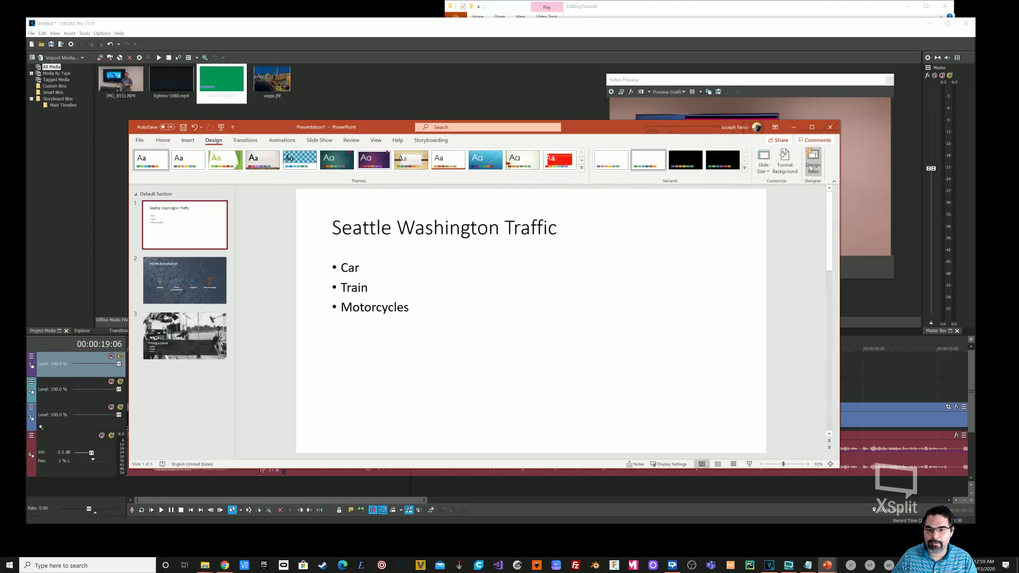
{"action": "left_click", "coordinate": [812, 162]}
{"action": "scroll", "coordinate": [806, 332], "scroll_direction": "down", "scroll_amount": 2}
{"action": "scroll", "coordinate": [806, 331], "scroll_direction": "down", "scroll_amount": 3}
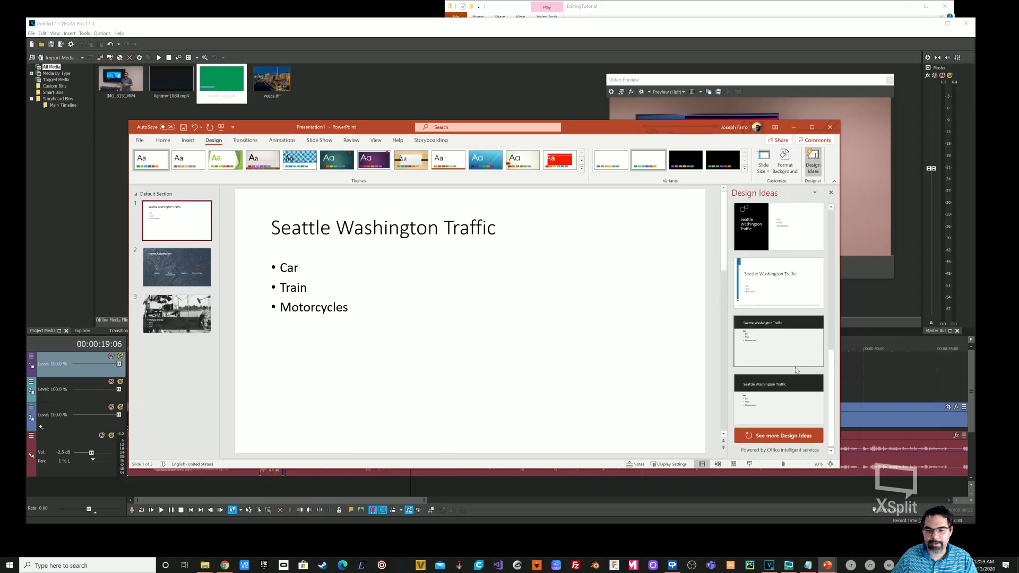
{"action": "left_click", "coordinate": [791, 436]}
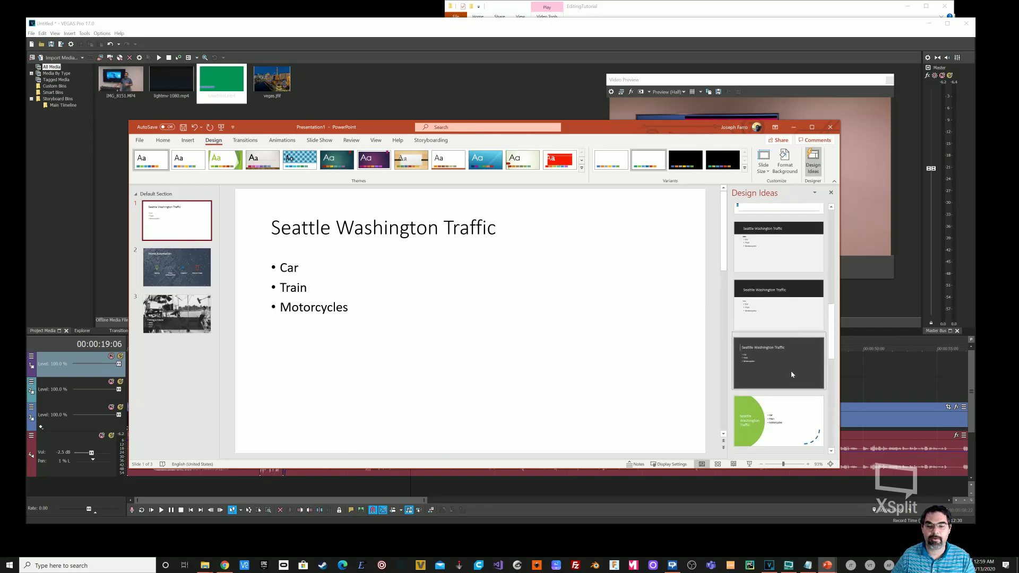
{"action": "scroll", "coordinate": [791, 374], "scroll_direction": "down", "scroll_amount": 3}
{"action": "scroll", "coordinate": [791, 374], "scroll_direction": "down", "scroll_amount": 5}
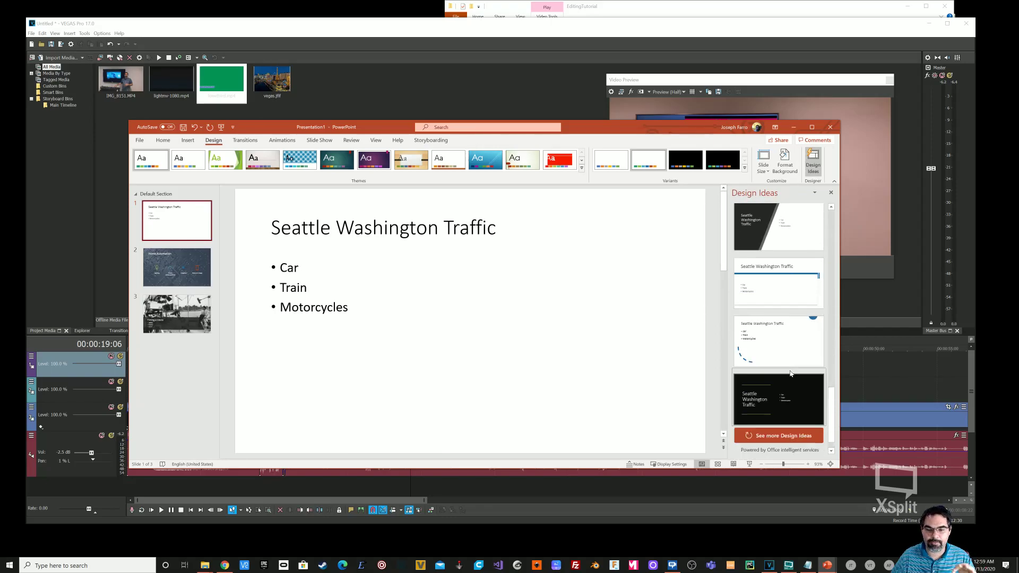
- Step through the Home Automation and Filming a Movie slides
{"action": "left_click", "coordinate": [195, 263]}
{"action": "left_click", "coordinate": [206, 296]}
{"action": "left_click", "coordinate": [182, 305]}
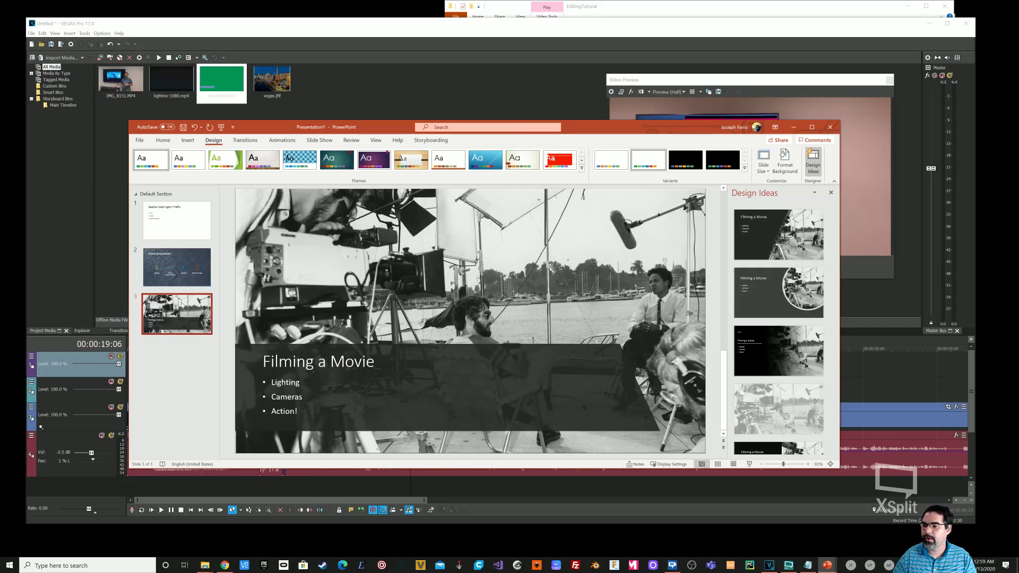
- Add a new slide and drag the Enterprise-D 3D model onto it from the EditingTutorial folder
{"action": "right_click", "coordinate": [146, 378]}
{"action": "left_click", "coordinate": [169, 400]}
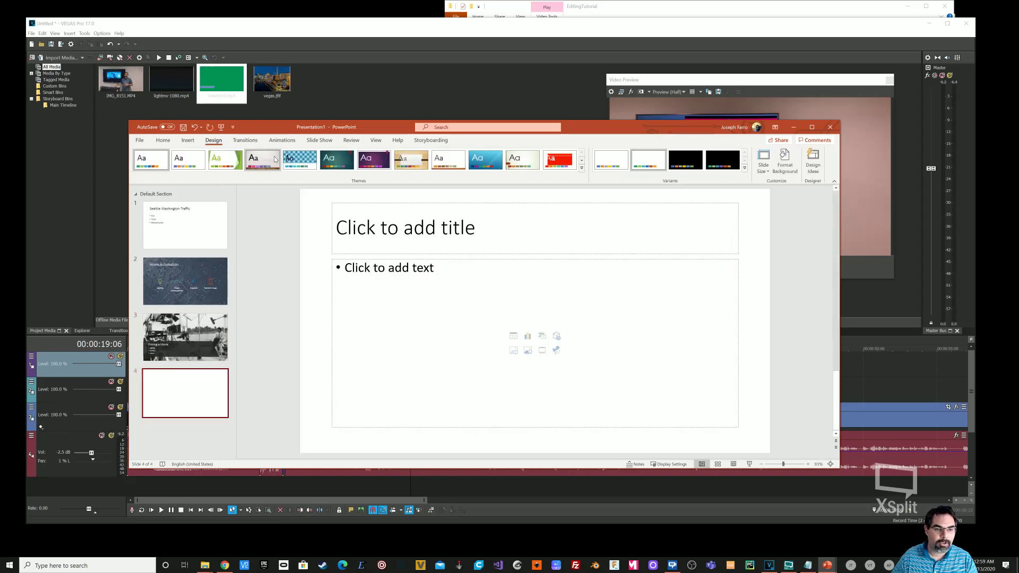
{"action": "left_click", "coordinate": [188, 140]}
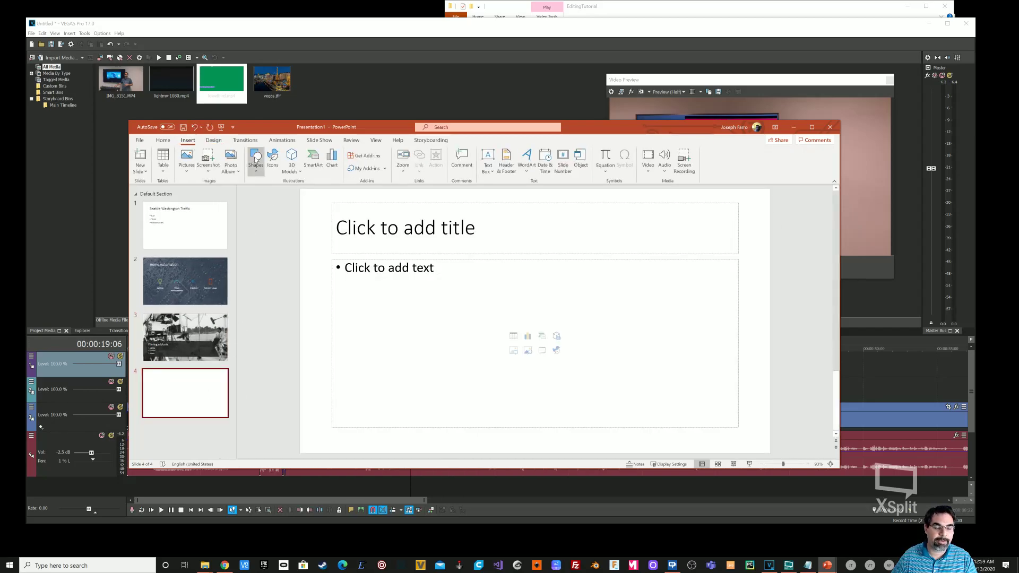
{"action": "mouse_move", "coordinate": [204, 565]}
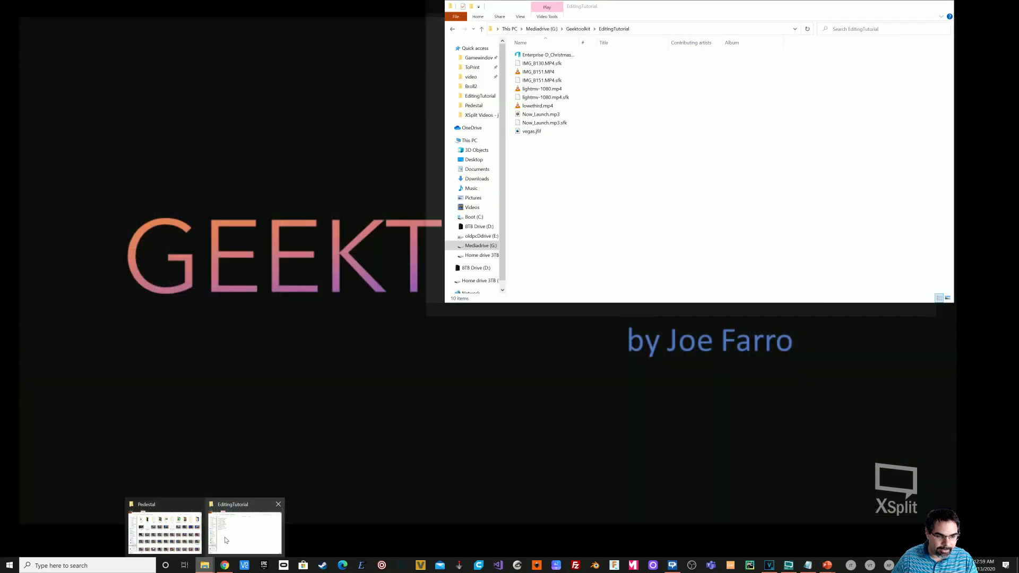
{"action": "left_click", "coordinate": [225, 540]}
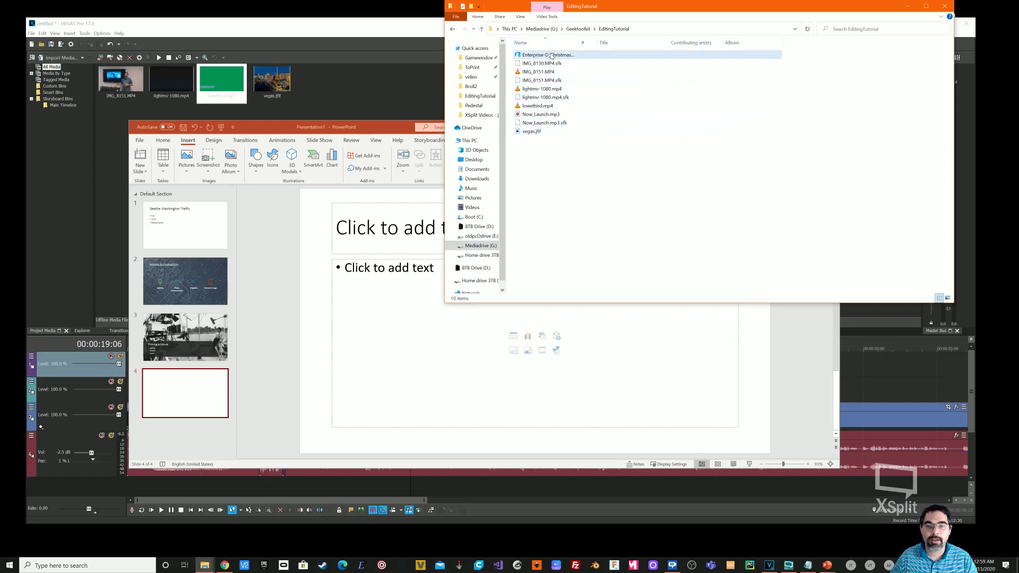
{"action": "left_click_drag", "start_coordinate": [550, 55], "coordinate": [448, 343]}
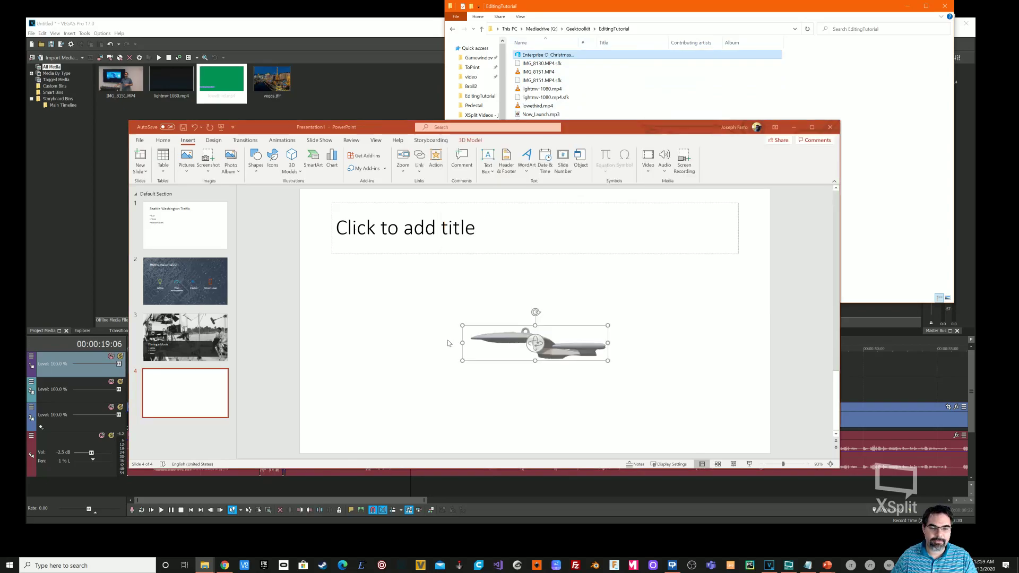
- Rotate the spaceship to a side view and move it to the slide's lower left
{"action": "scroll", "coordinate": [564, 359], "scroll_direction": "up", "scroll_amount": 3}
{"action": "scroll", "coordinate": [259, 388], "scroll_direction": "down", "scroll_amount": 3}
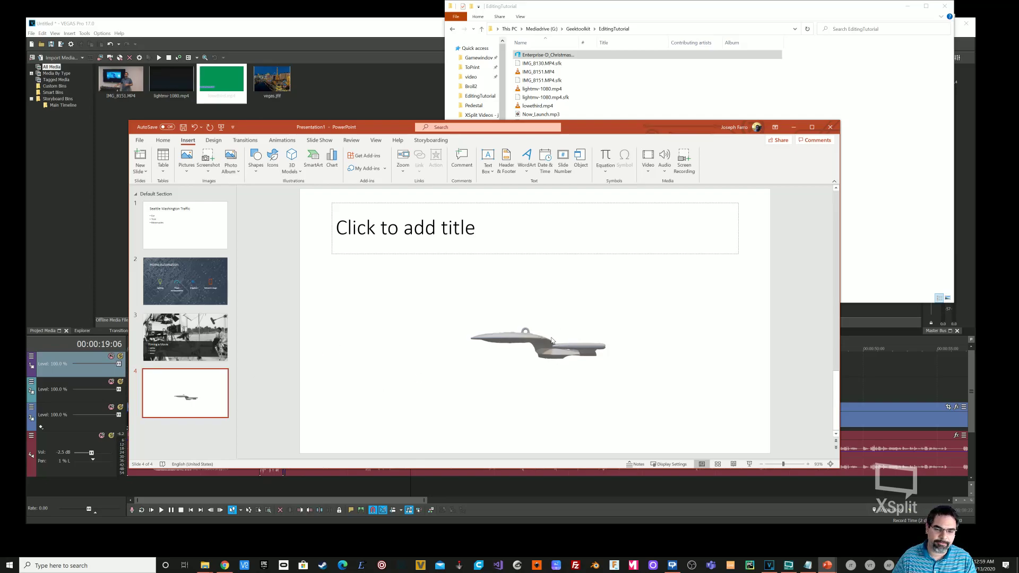
{"action": "left_click", "coordinate": [548, 357]}
{"action": "left_click_drag", "start_coordinate": [568, 361], "coordinate": [406, 349]}
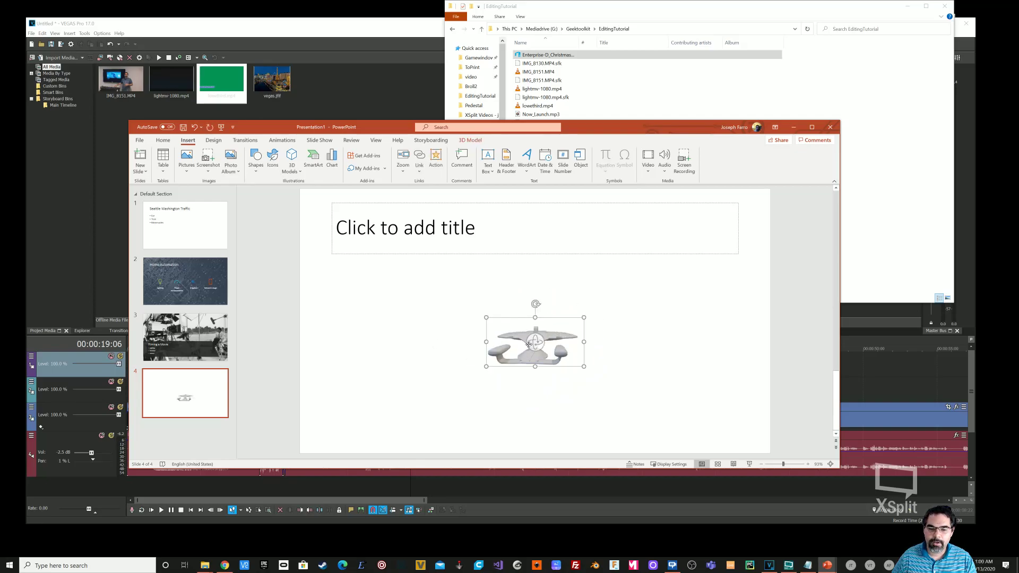
{"action": "left_click_drag", "start_coordinate": [540, 341], "coordinate": [441, 356]}
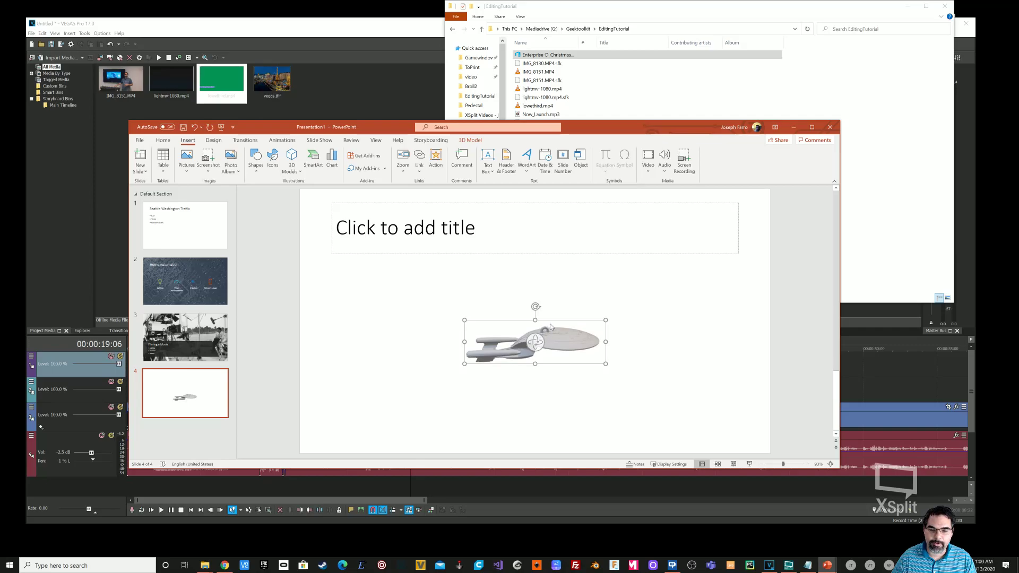
{"action": "left_click_drag", "start_coordinate": [552, 325], "coordinate": [327, 403]}
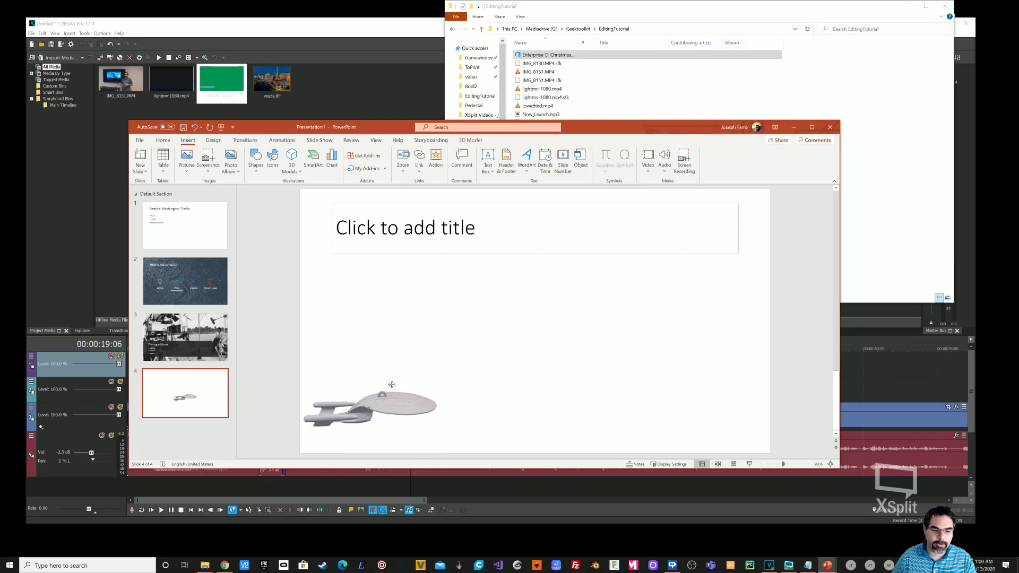
- Duplicate the ship slide and move the copied ship to the upper right
{"action": "right_click", "coordinate": [178, 429]}
{"action": "left_click", "coordinate": [203, 460]}
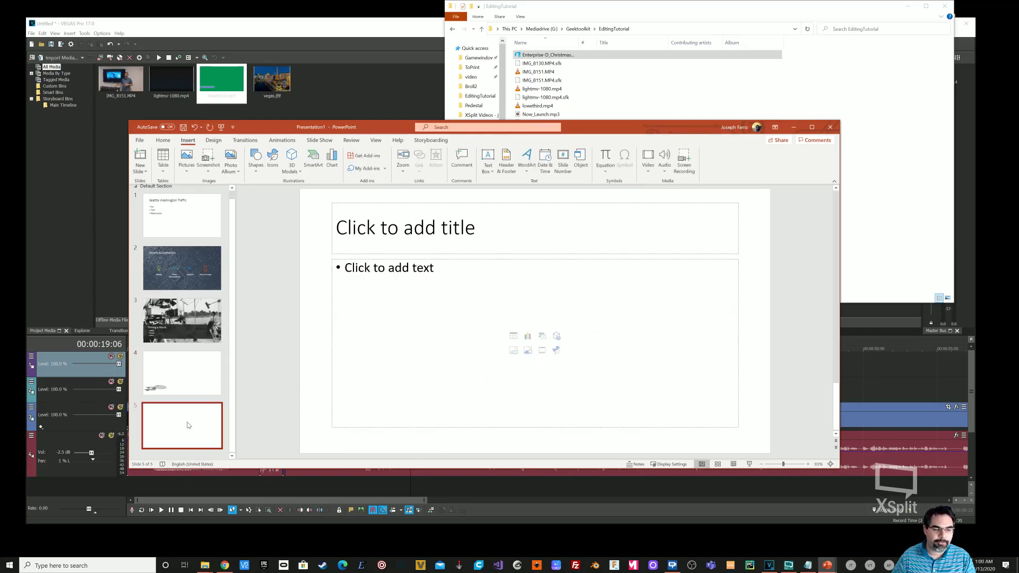
{"action": "key", "text": "Delete"}
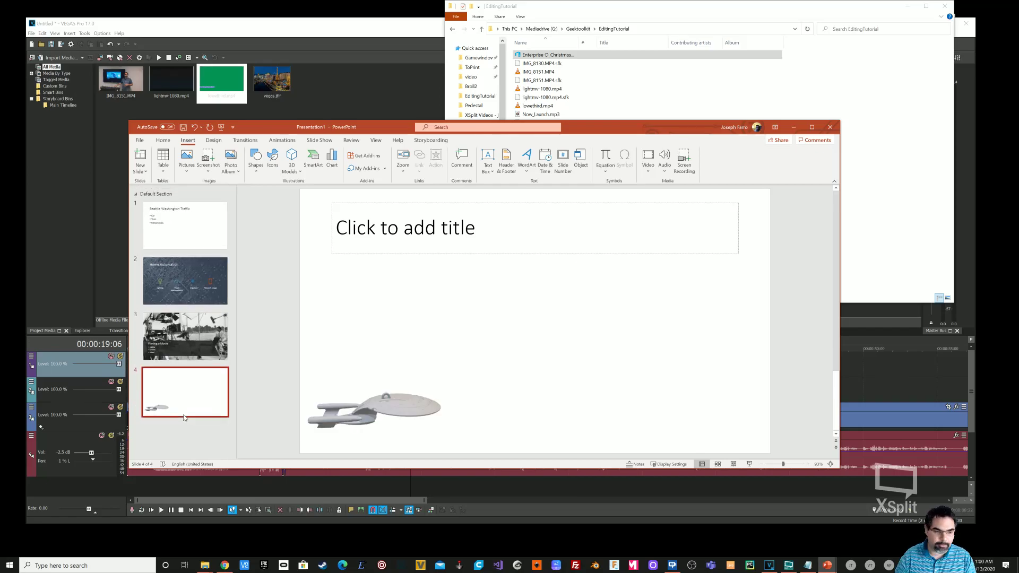
{"action": "right_click", "coordinate": [185, 414]}
{"action": "left_click", "coordinate": [215, 299]}
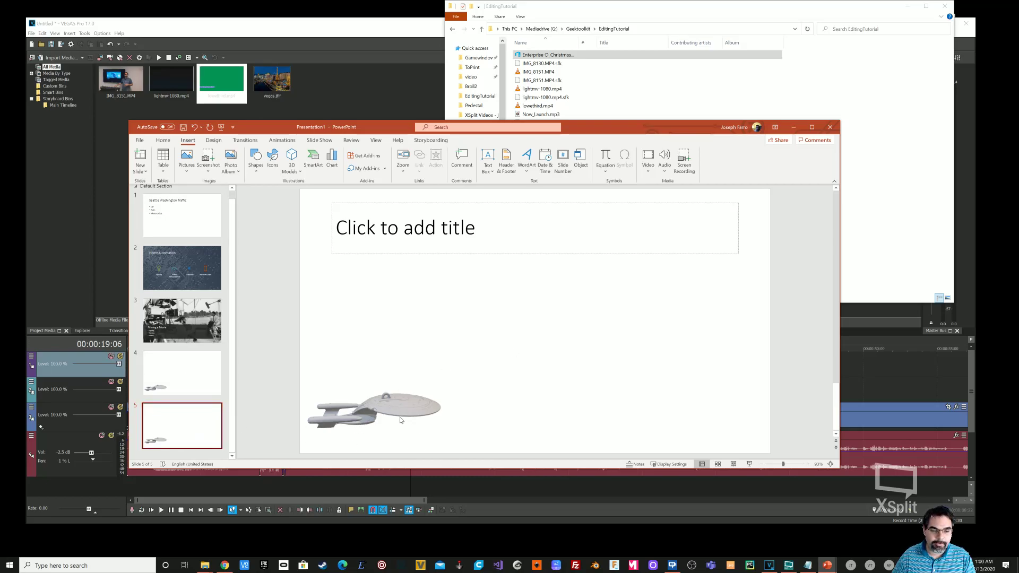
{"action": "left_click", "coordinate": [355, 415]}
{"action": "left_click_drag", "start_coordinate": [358, 417], "coordinate": [687, 248]}
- Apply a Morph transition, rotate and shrink the ship, and preview the effect
{"action": "left_click", "coordinate": [245, 140]}
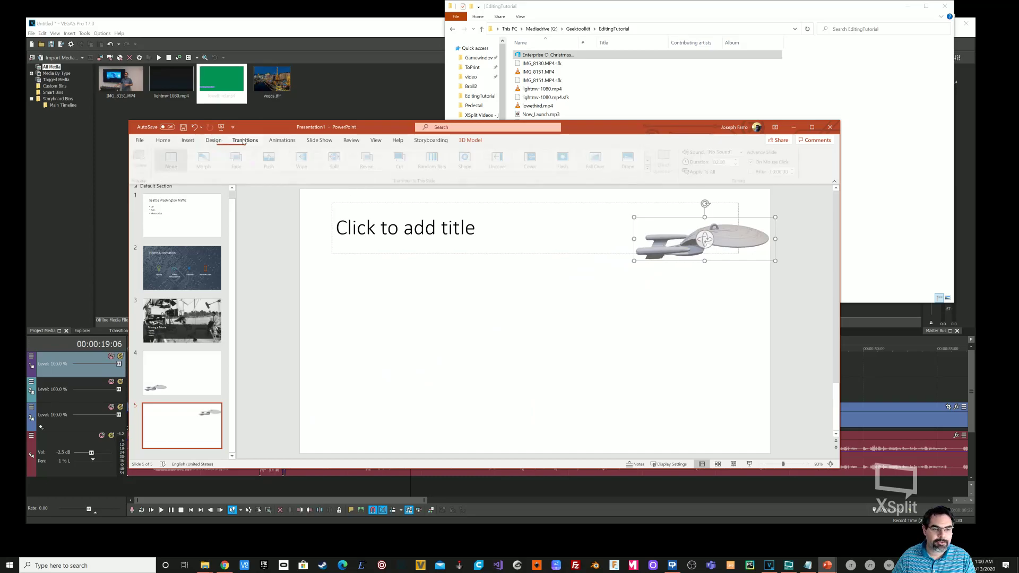
{"action": "left_click", "coordinate": [206, 161]}
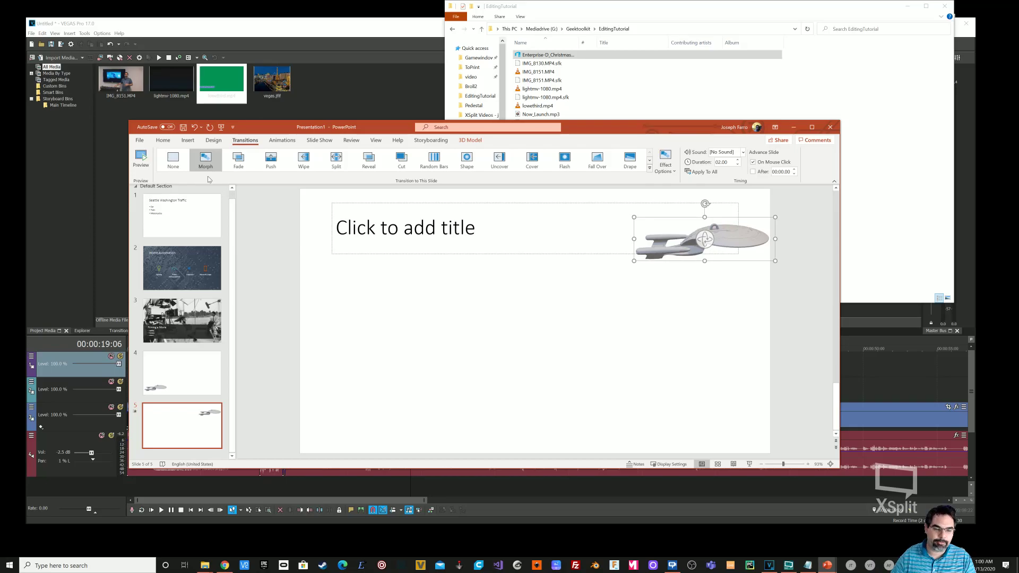
{"action": "left_click_drag", "start_coordinate": [710, 243], "coordinate": [708, 3]}
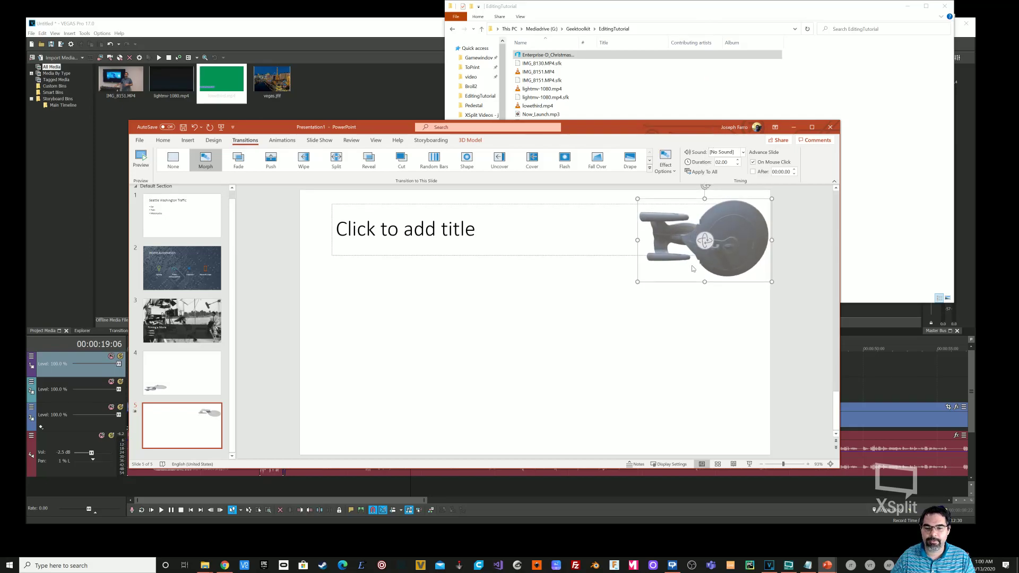
{"action": "left_click_drag", "start_coordinate": [637, 281], "coordinate": [682, 254]}
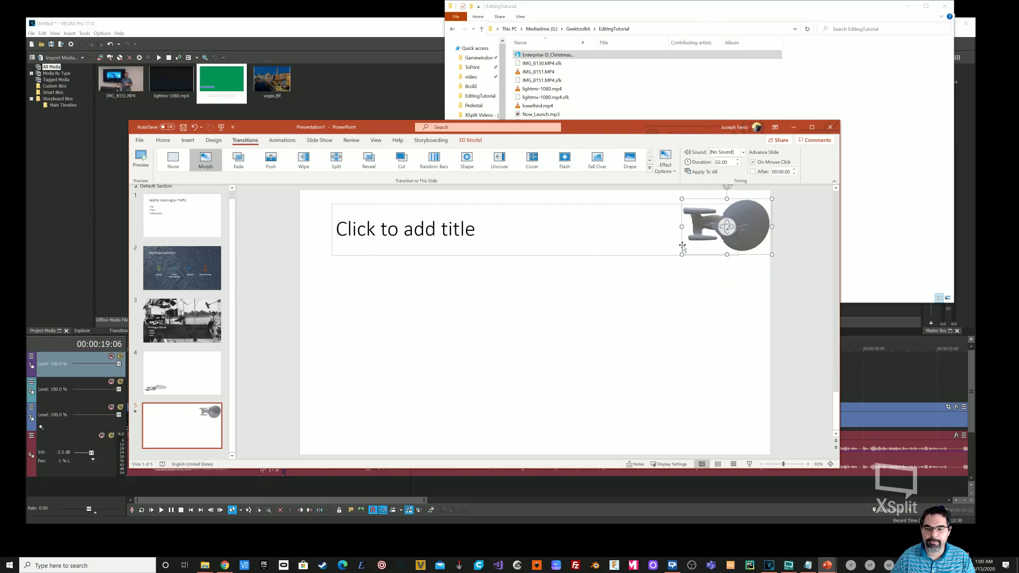
{"action": "left_click", "coordinate": [142, 159]}
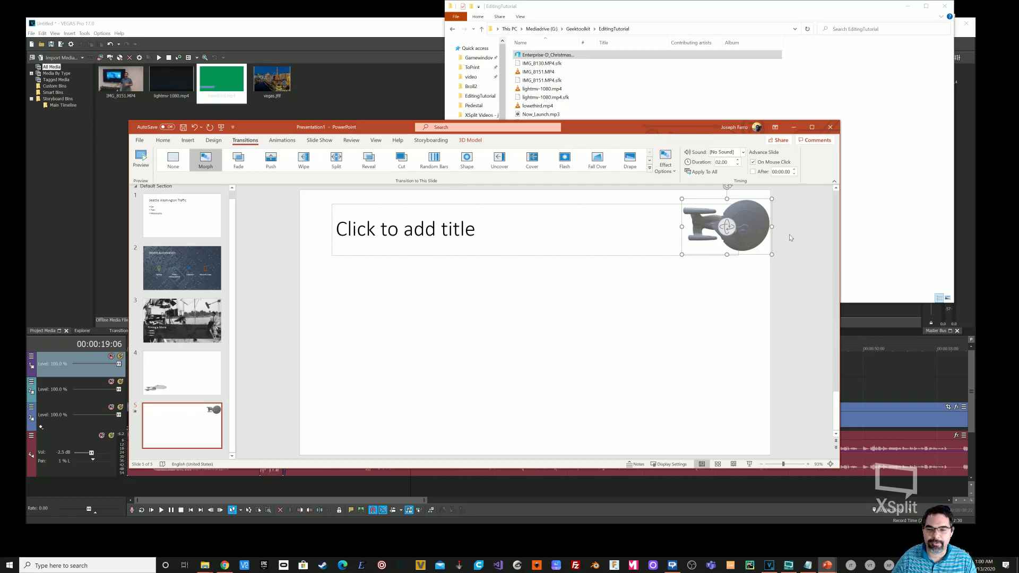
{"action": "left_click_drag", "start_coordinate": [726, 237], "coordinate": [808, 115]}
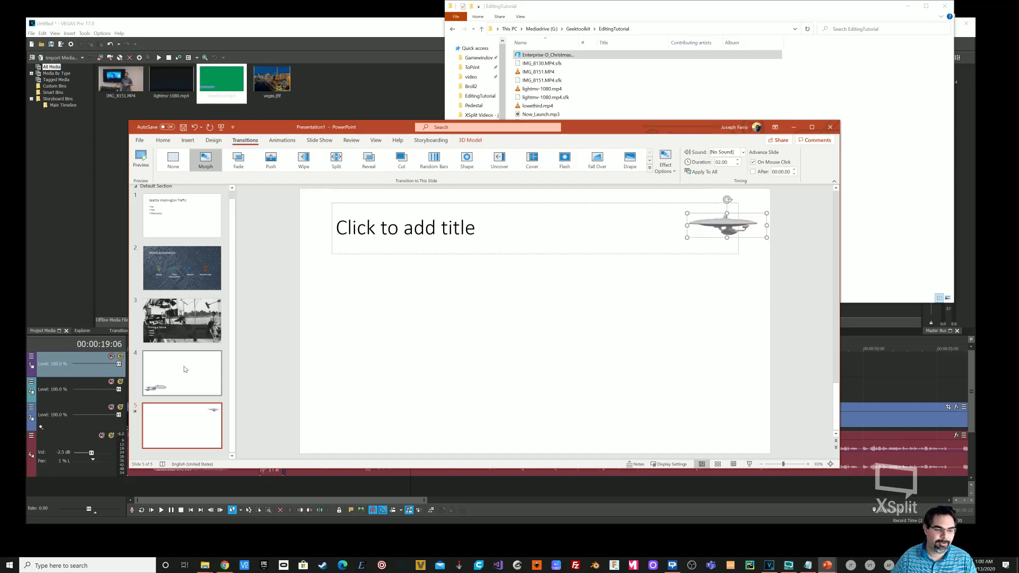
{"action": "left_click", "coordinate": [206, 159]}
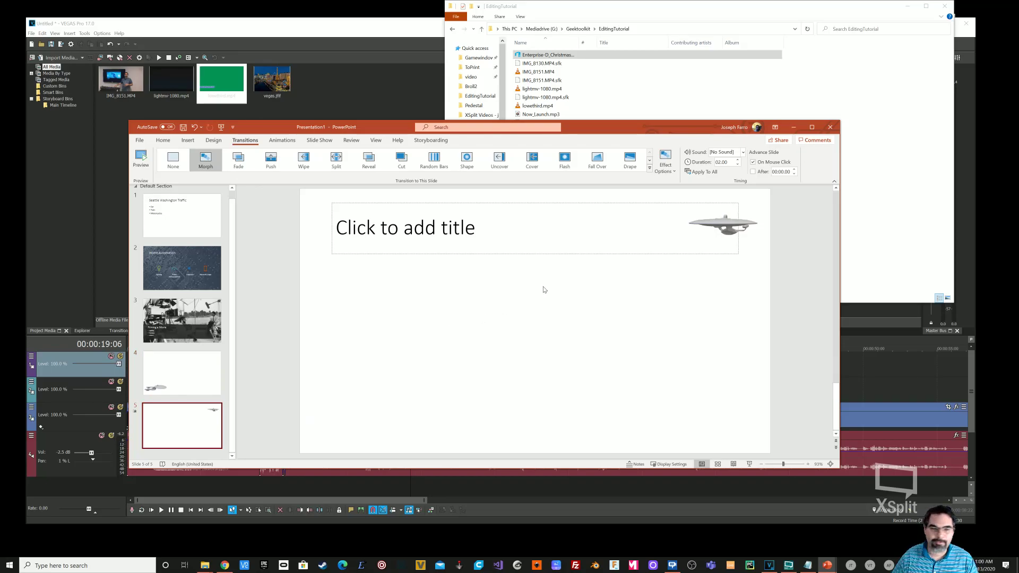
- Switch to VEGAS Pro and bring up the browser with the 'las vegas' image results
{"action": "left_click", "coordinate": [377, 104]}
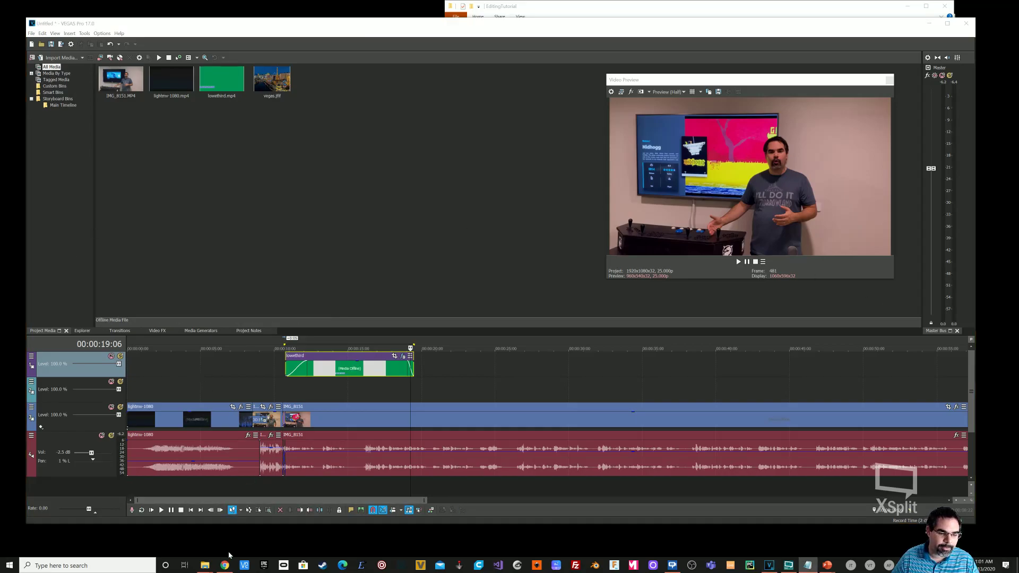
{"action": "left_click", "coordinate": [224, 566]}
{"action": "left_click_drag", "start_coordinate": [294, 113], "coordinate": [356, 71]}
{"action": "left_click", "coordinate": [121, 77]}
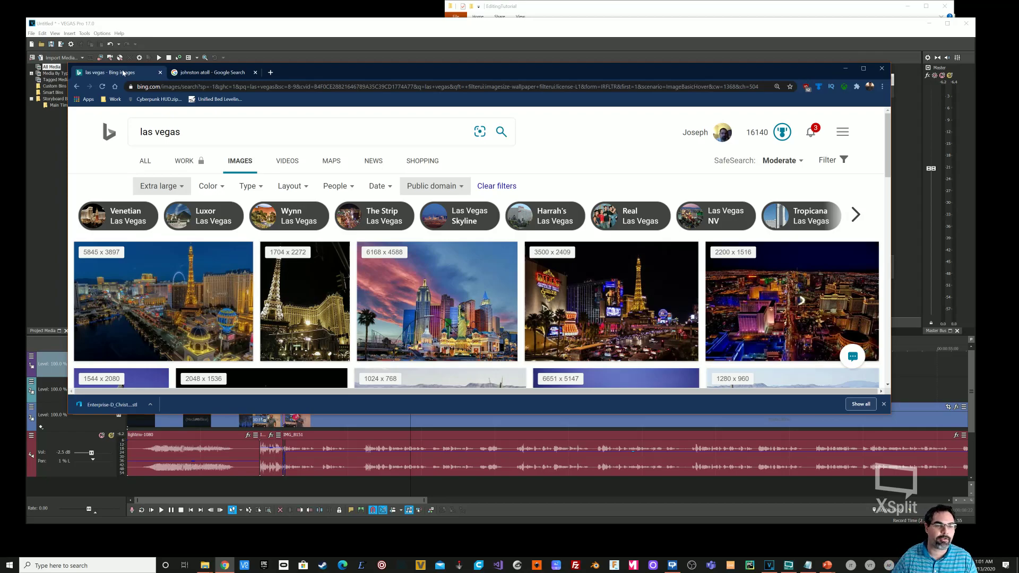
{"action": "left_click", "coordinate": [208, 74]}
{"action": "left_click", "coordinate": [106, 72]}
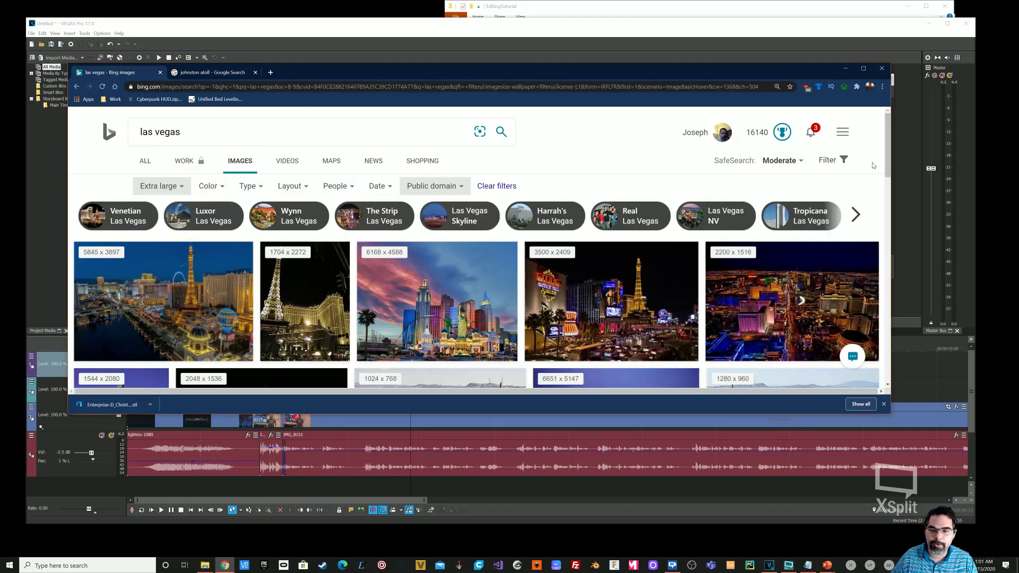
{"action": "left_click", "coordinate": [836, 160]}
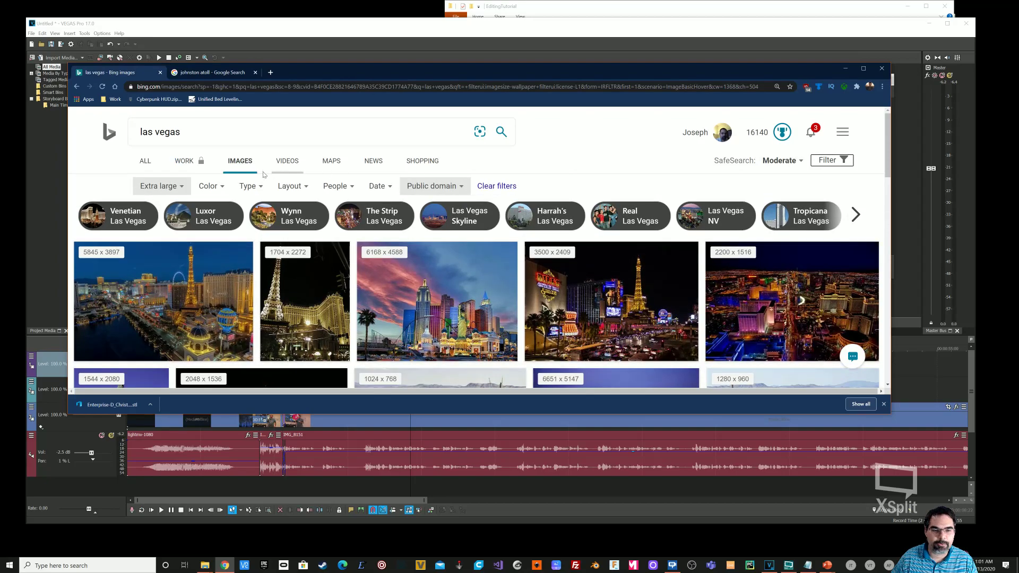
{"action": "left_click", "coordinate": [159, 186]}
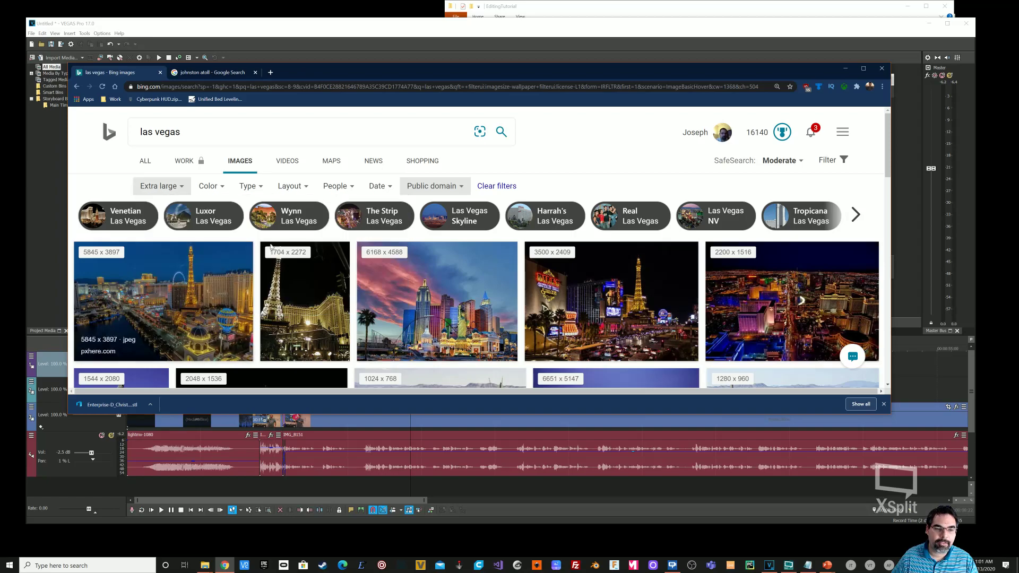
{"action": "left_click", "coordinate": [431, 187]}
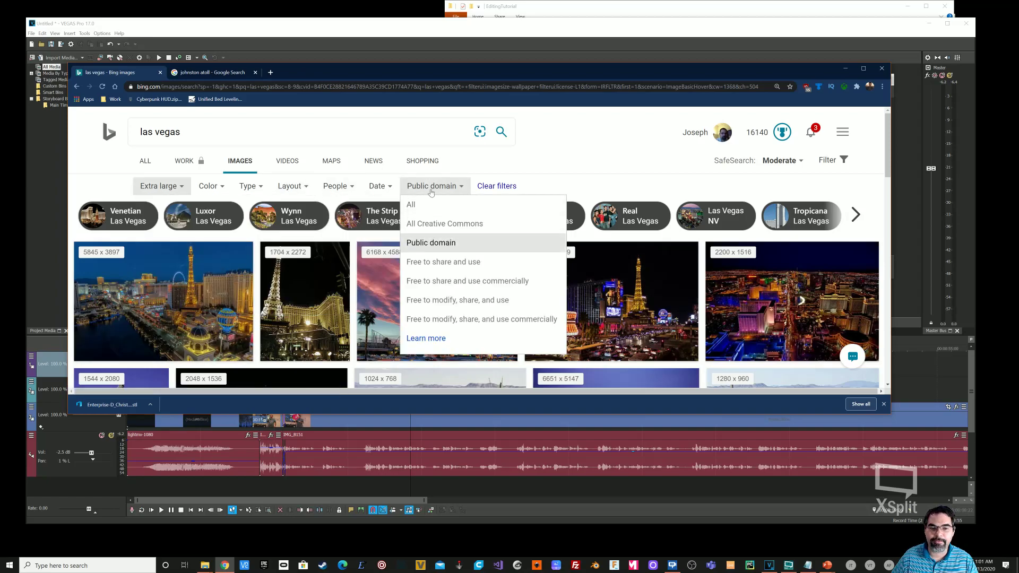
{"action": "left_click", "coordinate": [439, 242]}
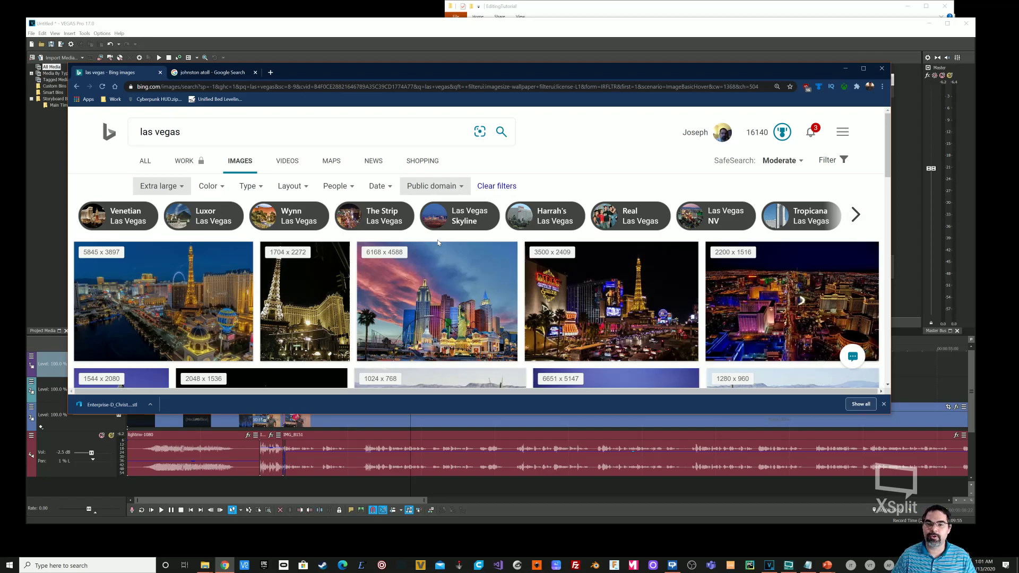
{"action": "left_click", "coordinate": [226, 77]}
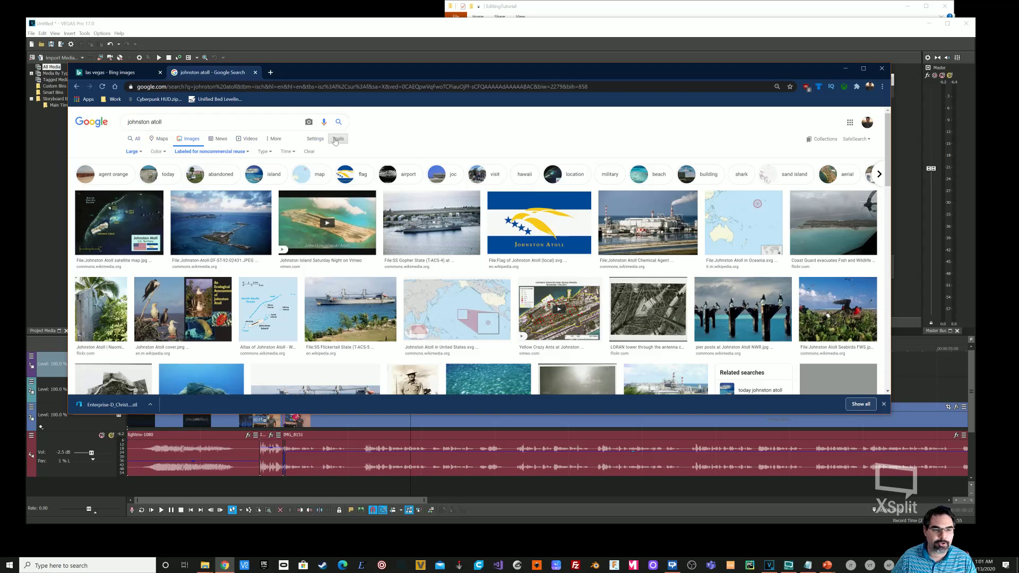
- Open the usage rights and size filters, then minimize Chrome to return to VEGAS Pro
{"action": "left_click", "coordinate": [220, 152]}
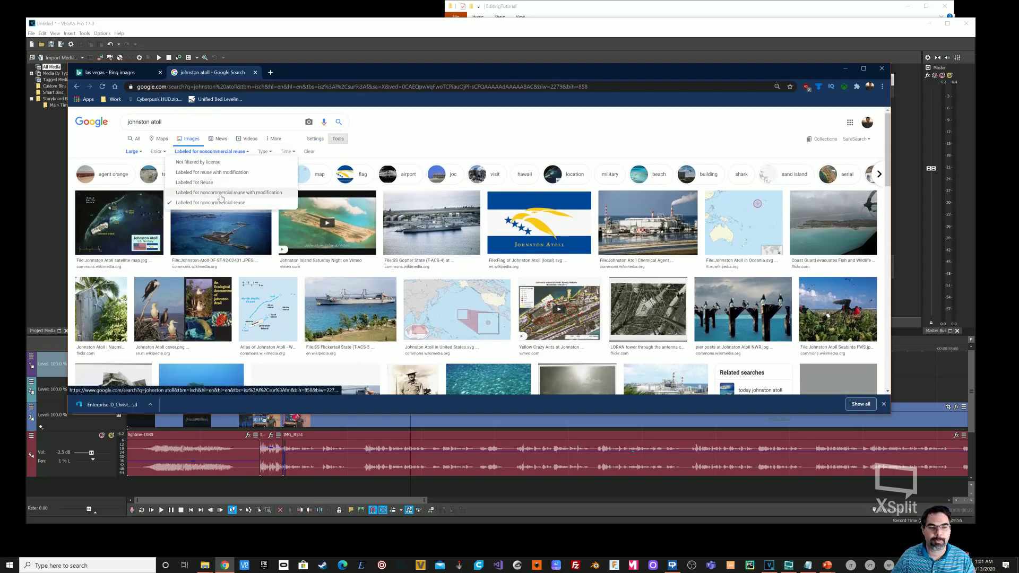
{"action": "left_click", "coordinate": [131, 152]}
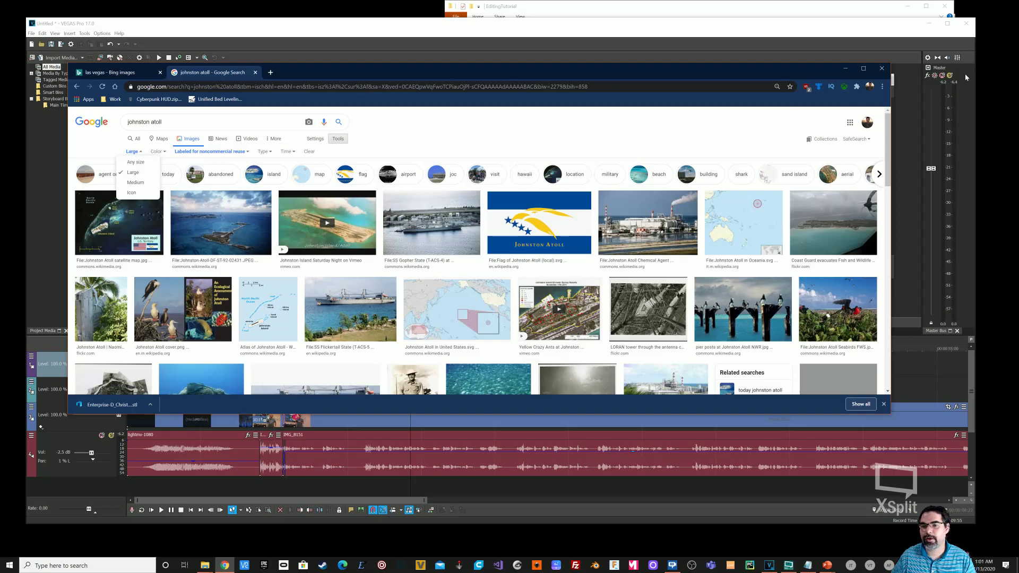
{"action": "left_click", "coordinate": [729, 48]}
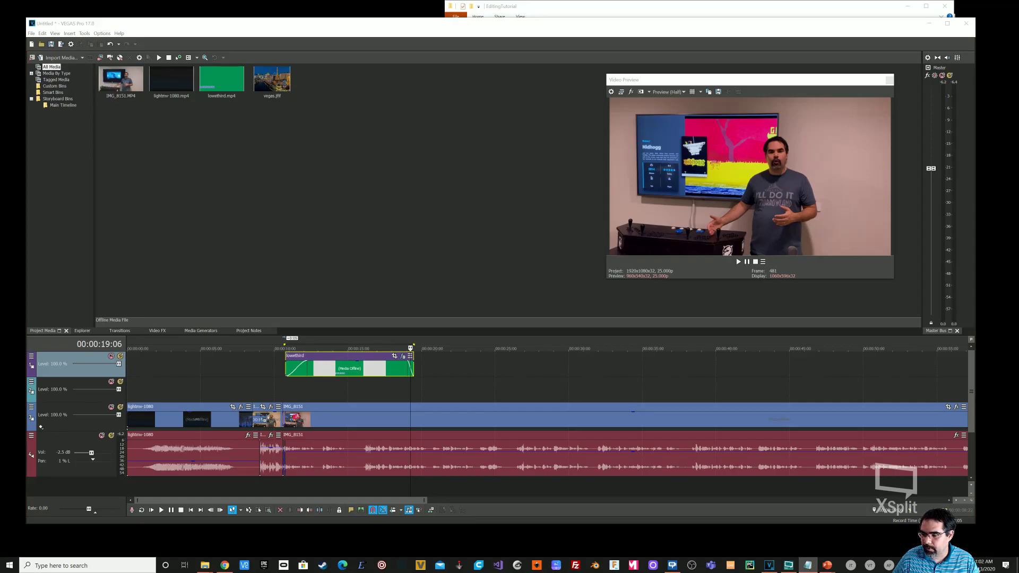
- Drag vegas.jfif onto video track 2 just after the lowerthird event
{"action": "mouse_move", "coordinate": [205, 566]}
{"action": "left_click", "coordinate": [225, 549]}
{"action": "left_click", "coordinate": [284, 141]}
{"action": "left_click_drag", "start_coordinate": [272, 79], "coordinate": [437, 399]}
{"action": "left_click", "coordinate": [438, 359]}
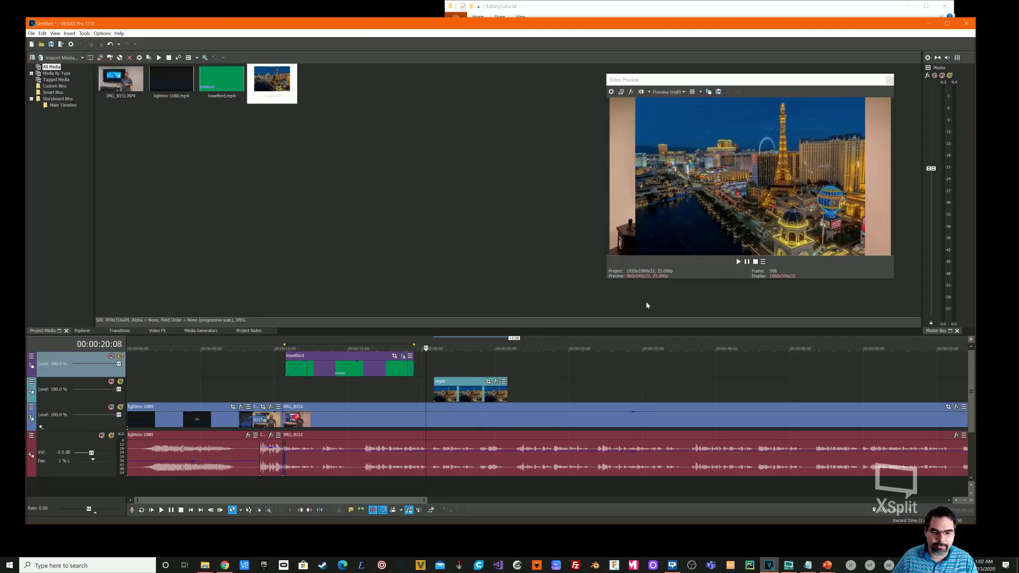
- Play the photo section in the Video Preview to check it
{"action": "left_click", "coordinate": [426, 365]}
{"action": "left_click", "coordinate": [746, 260]}
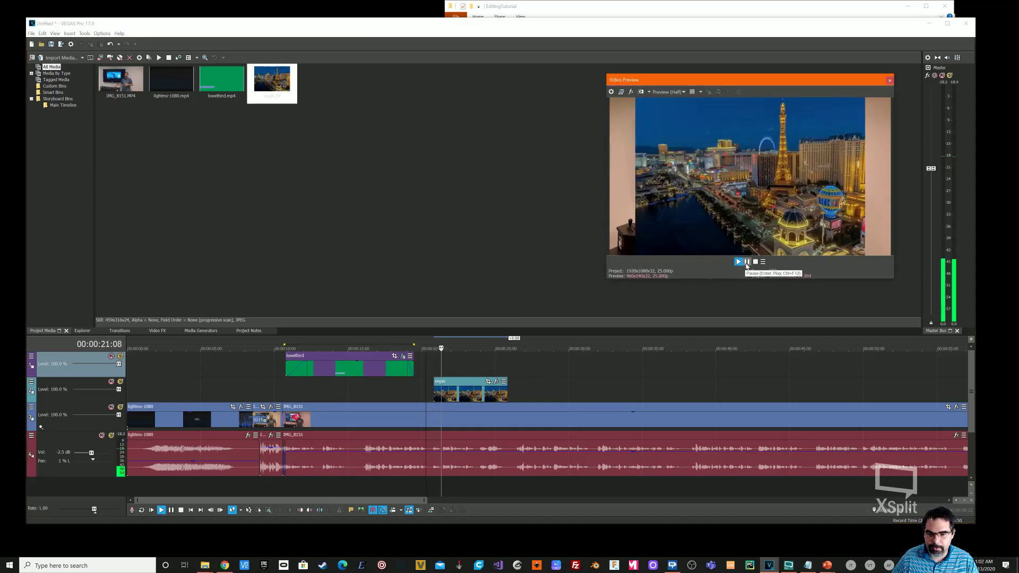
{"action": "left_click", "coordinate": [437, 391]}
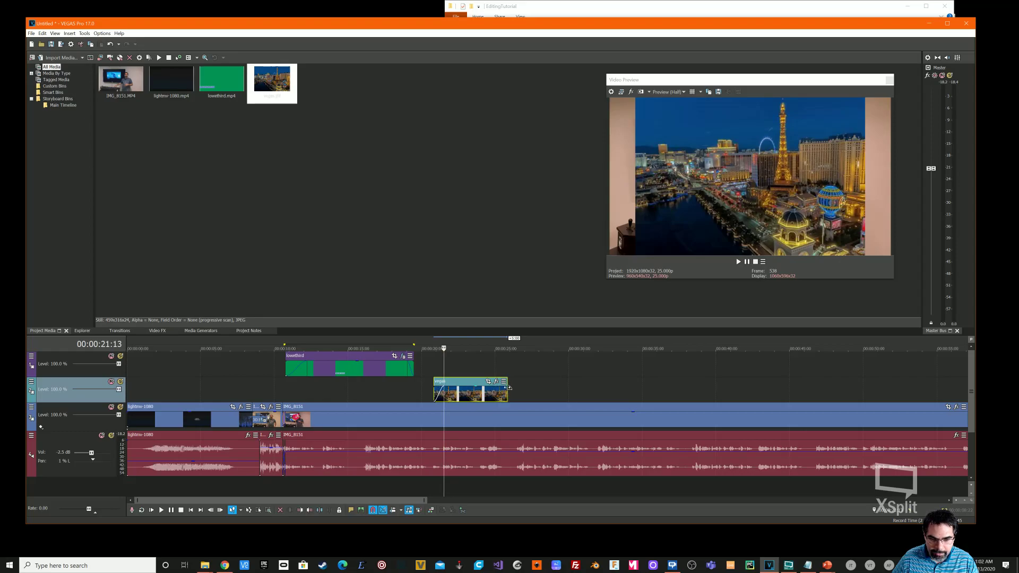
{"action": "left_click", "coordinate": [756, 262]}
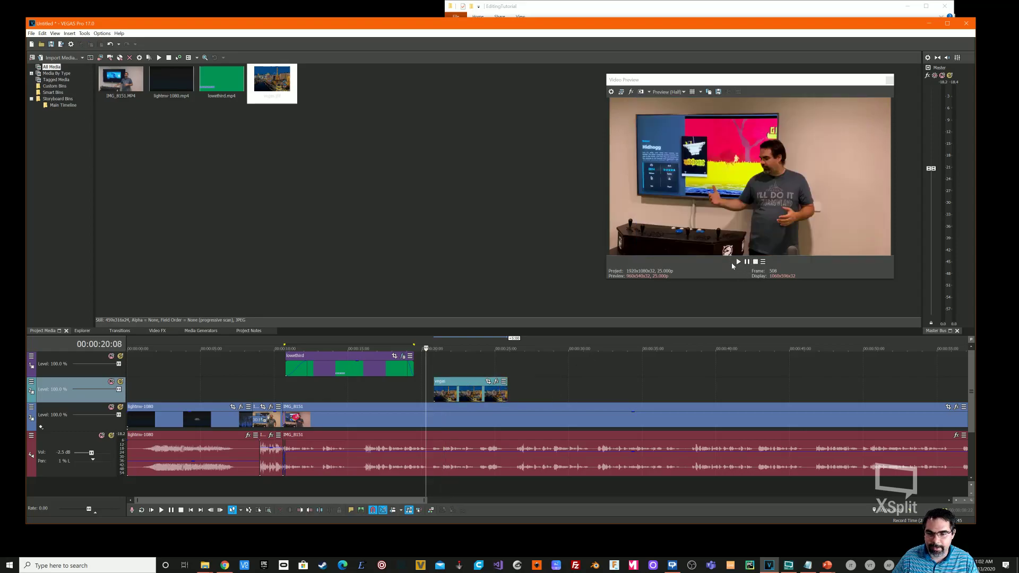
{"action": "left_click", "coordinate": [738, 262]}
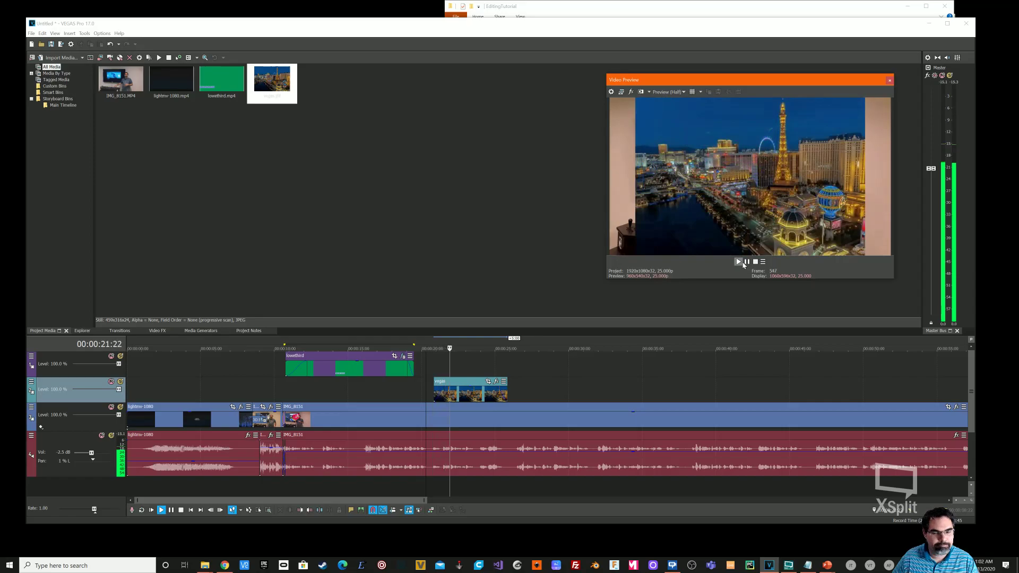
{"action": "key", "text": "Return"}
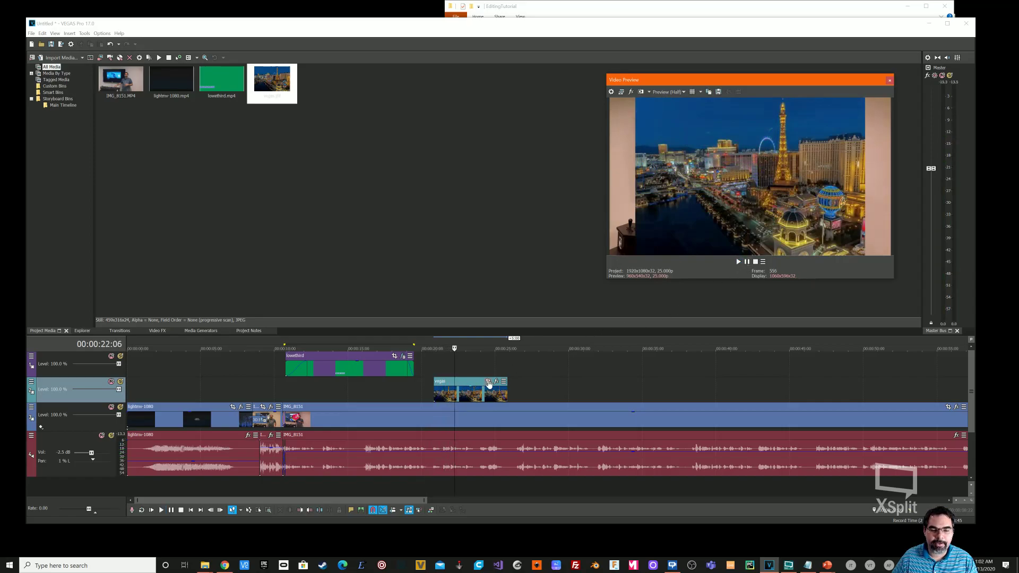
- Crop the vegas photo to 16:9 Widescreen TV and keyframe a downward pan ending at 2 seconds
{"action": "left_click", "coordinate": [488, 382]}
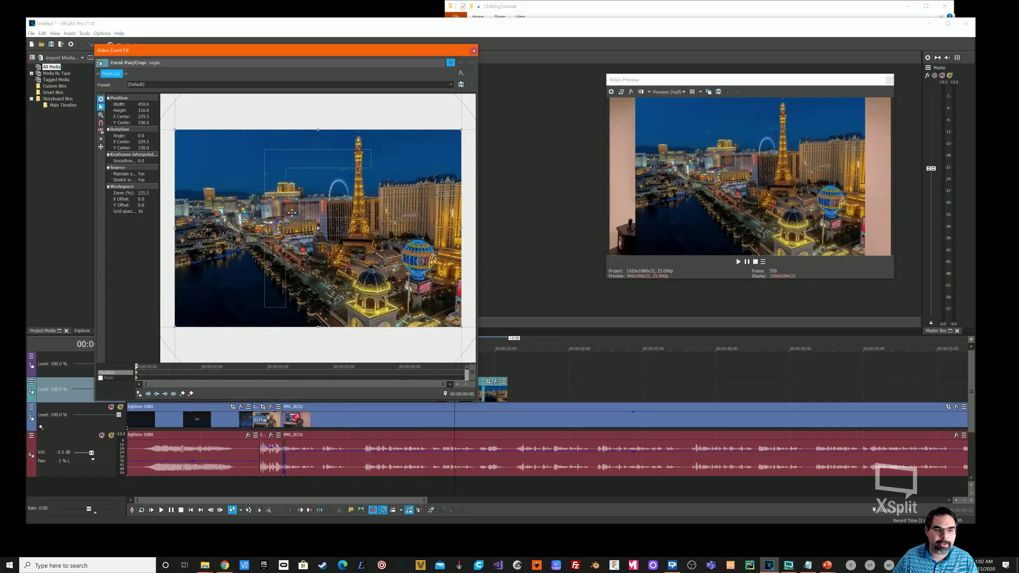
{"action": "left_click", "coordinate": [451, 85]}
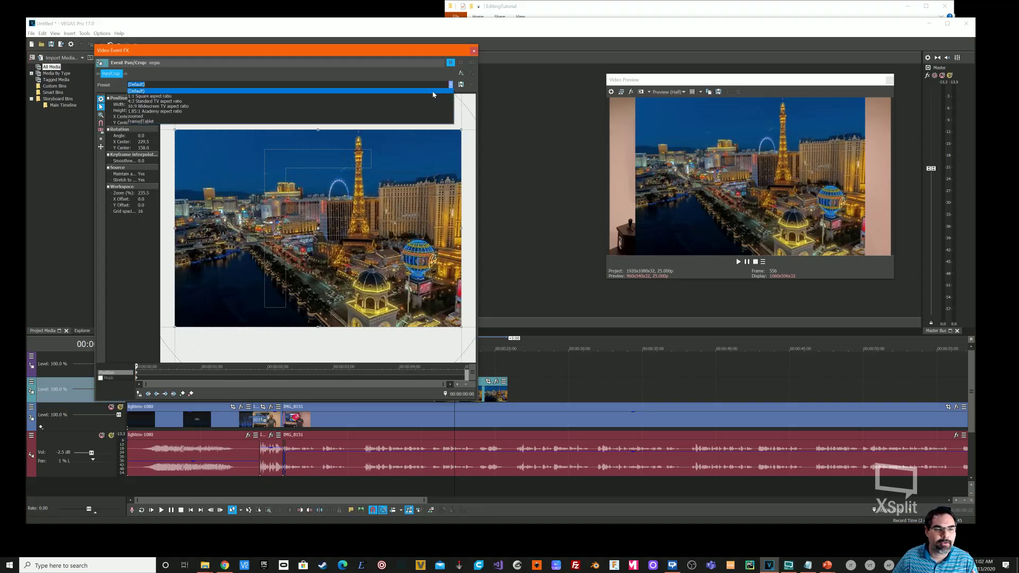
{"action": "left_click", "coordinate": [422, 107]}
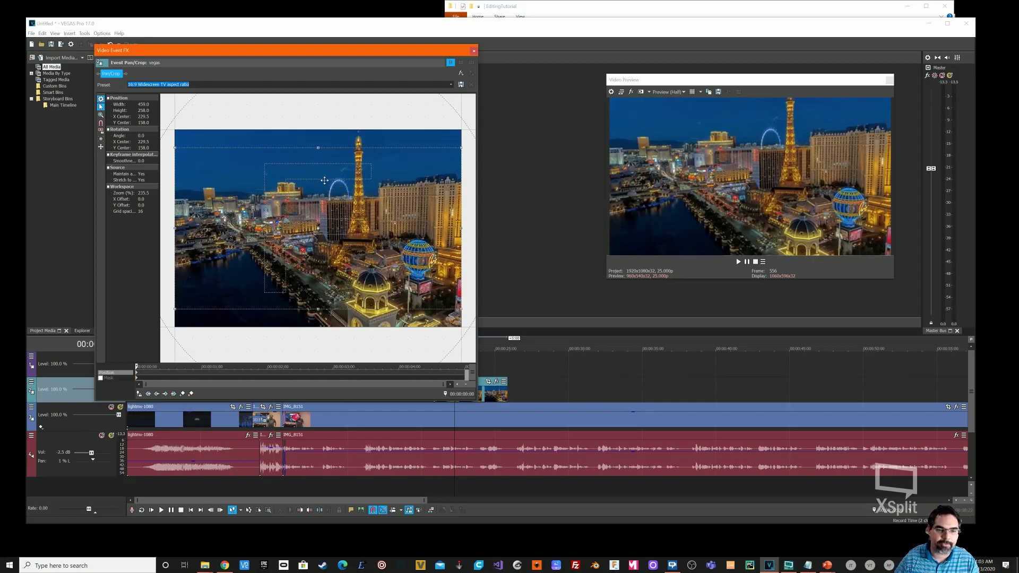
{"action": "left_click_drag", "start_coordinate": [324, 181], "coordinate": [327, 170]}
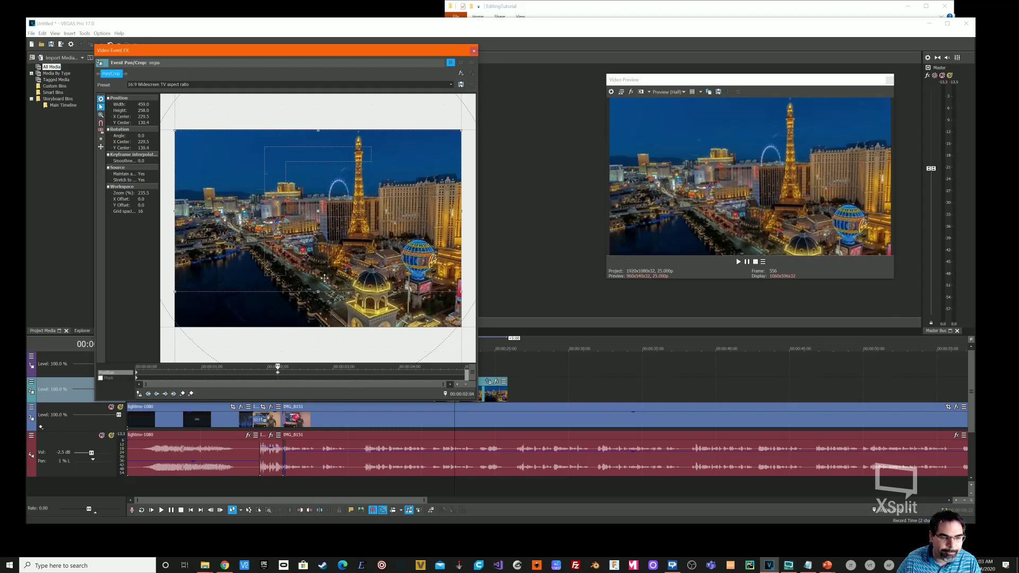
{"action": "left_click_drag", "start_coordinate": [345, 220], "coordinate": [346, 253]}
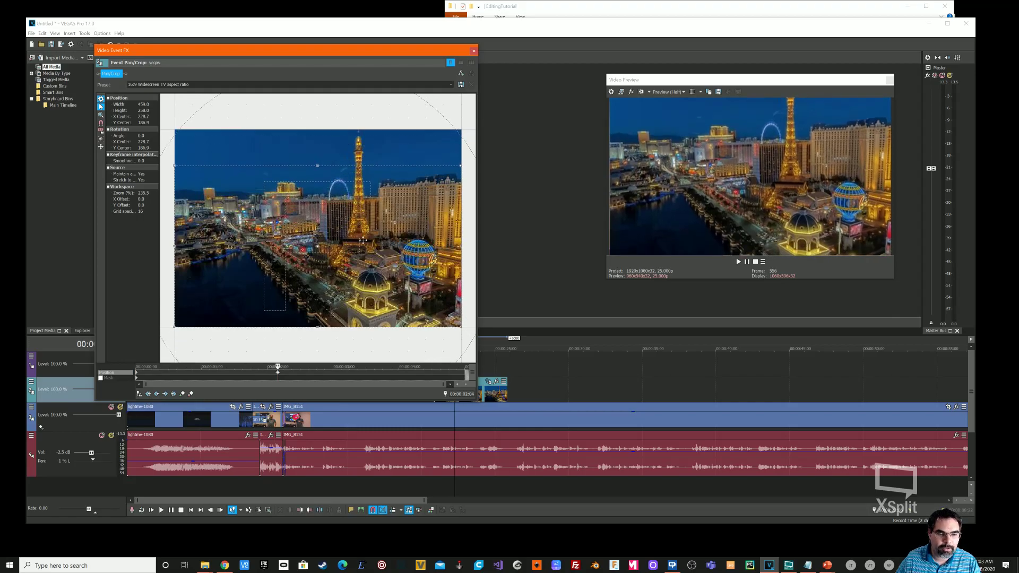
{"action": "left_click", "coordinate": [473, 51]}
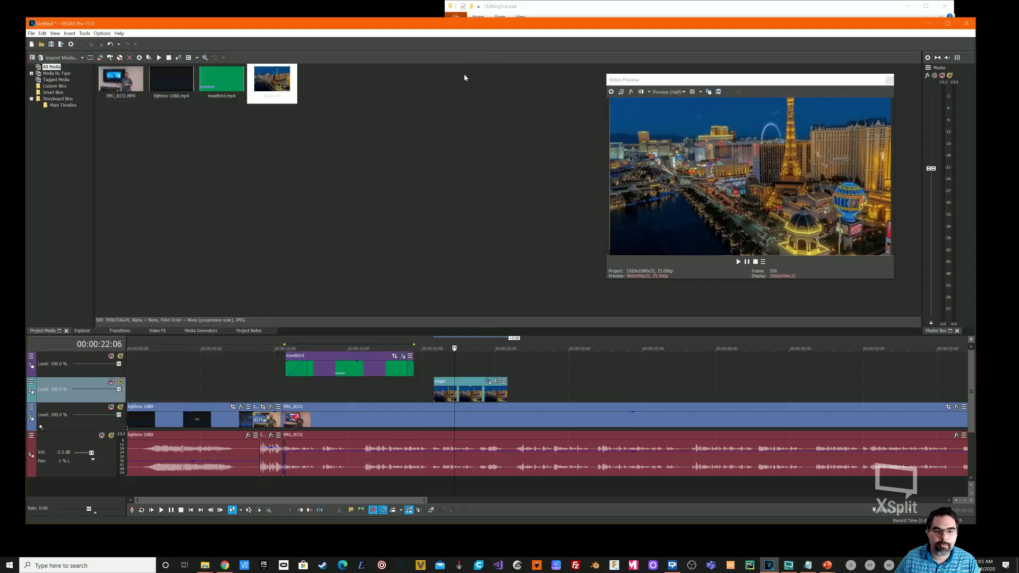
- Play the Las Vegas photo's current pan animation from just before the clip
{"action": "left_click", "coordinate": [429, 346]}
{"action": "left_click", "coordinate": [739, 263]}
{"action": "left_click", "coordinate": [738, 262]}
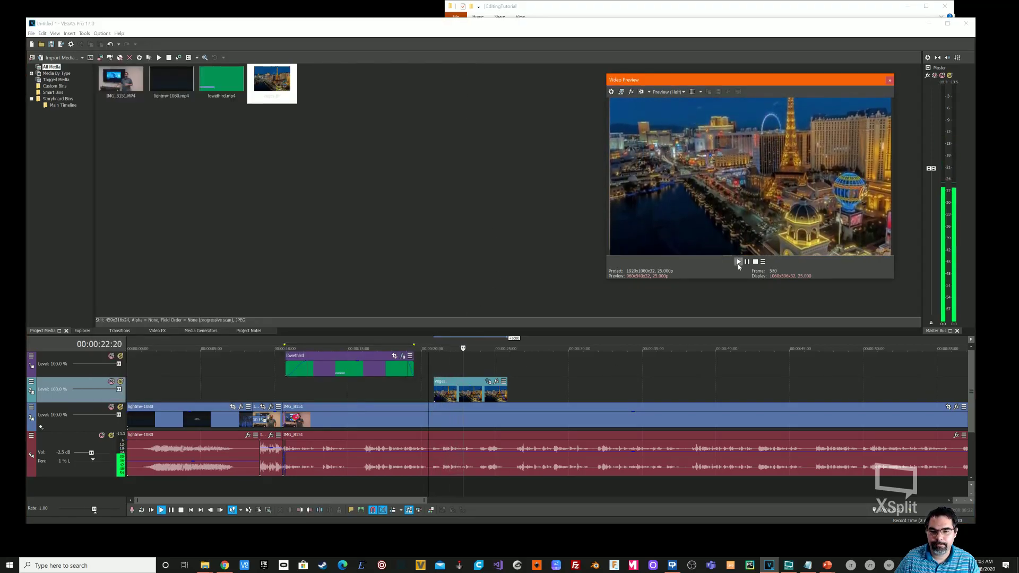
{"action": "left_click", "coordinate": [747, 261]}
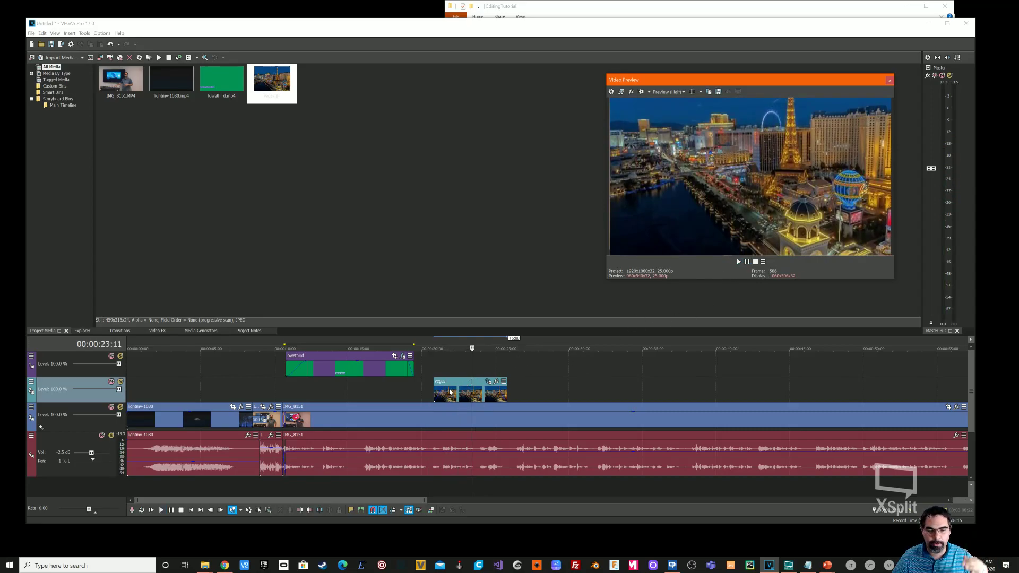
- In Event Pan/Crop, move the framing slightly higher at the 0:15 keyframe
{"action": "left_click", "coordinate": [488, 382]}
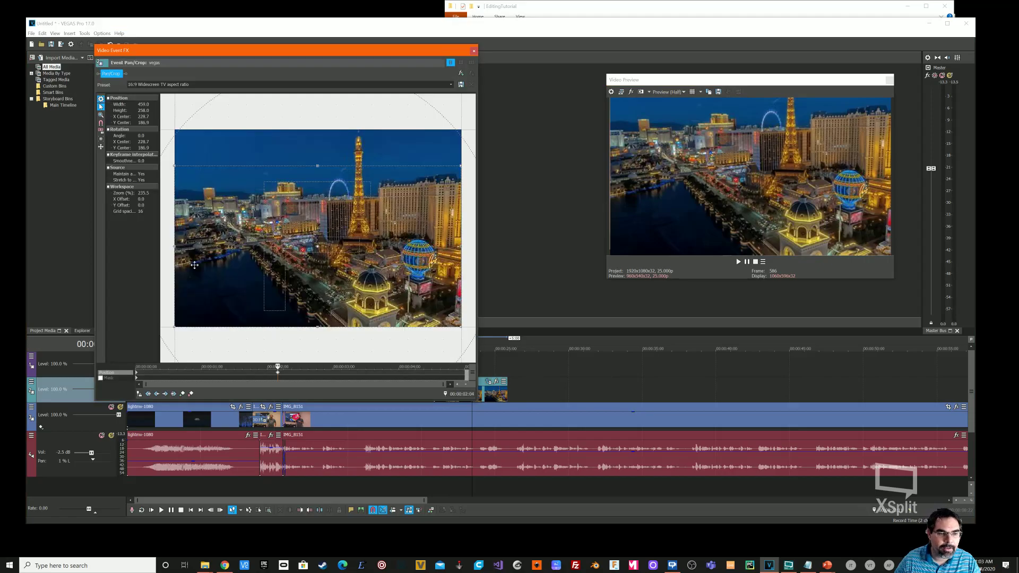
{"action": "left_click", "coordinate": [176, 373]}
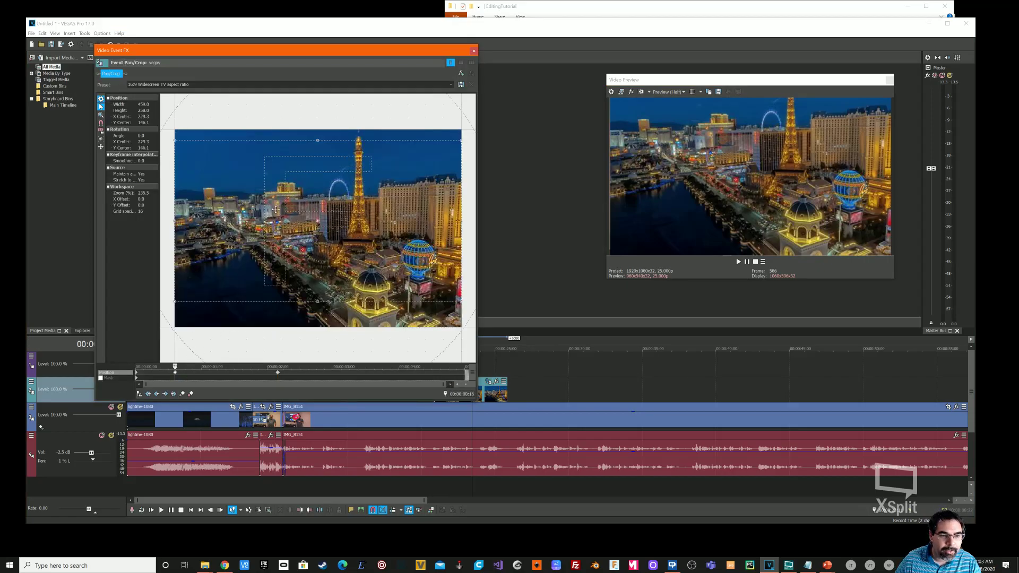
{"action": "left_click_drag", "start_coordinate": [294, 240], "coordinate": [293, 231]}
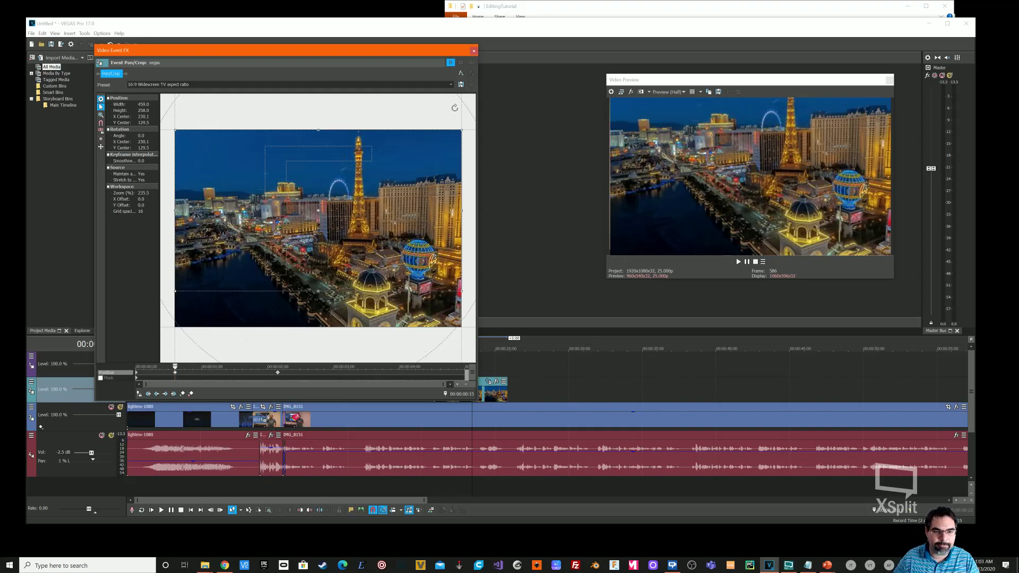
{"action": "left_click", "coordinate": [474, 50]}
- Replay the revised pan from just before the photo to check it
{"action": "left_click", "coordinate": [426, 393]}
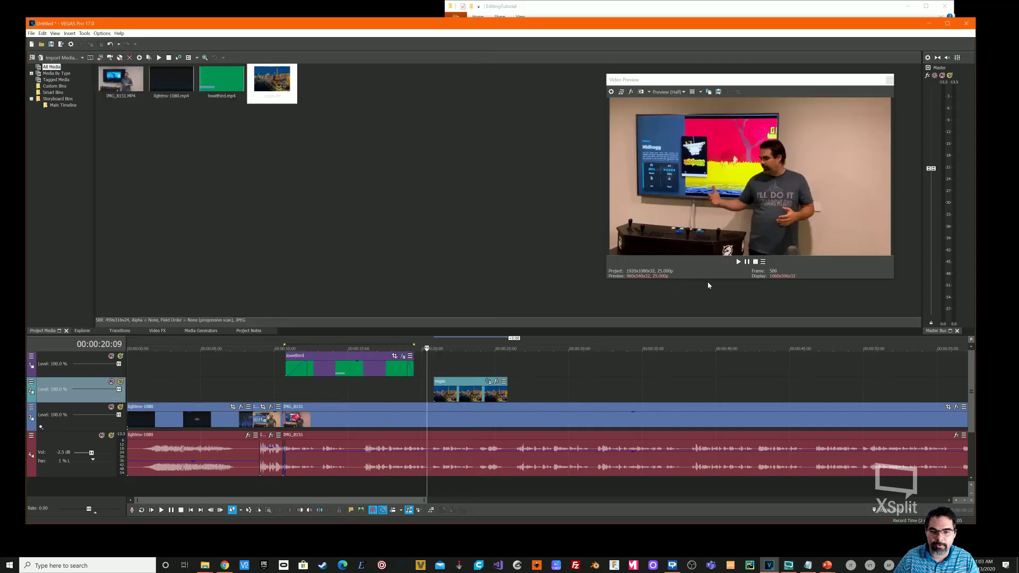
{"action": "left_click", "coordinate": [740, 264]}
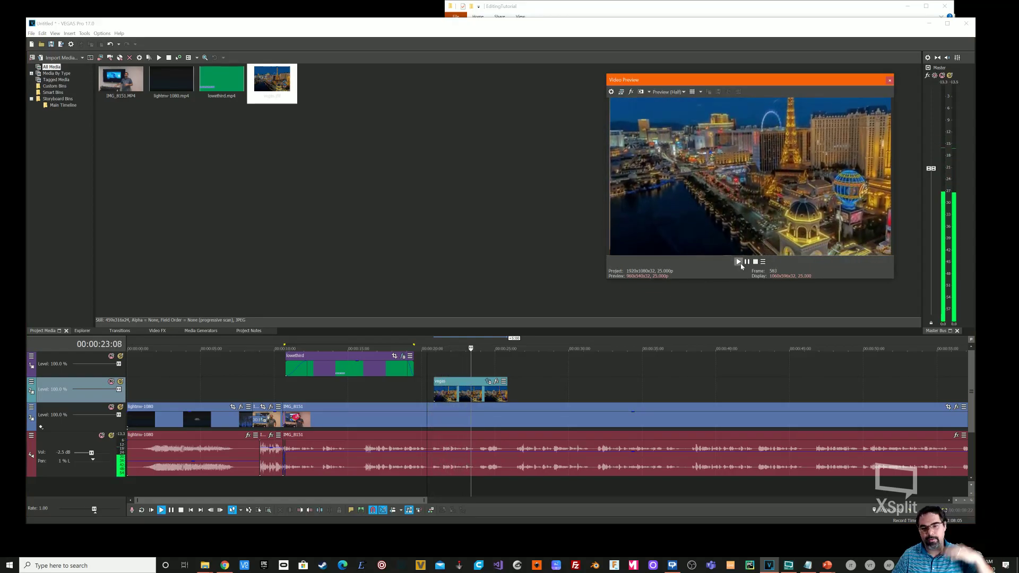
{"action": "left_click", "coordinate": [747, 262]}
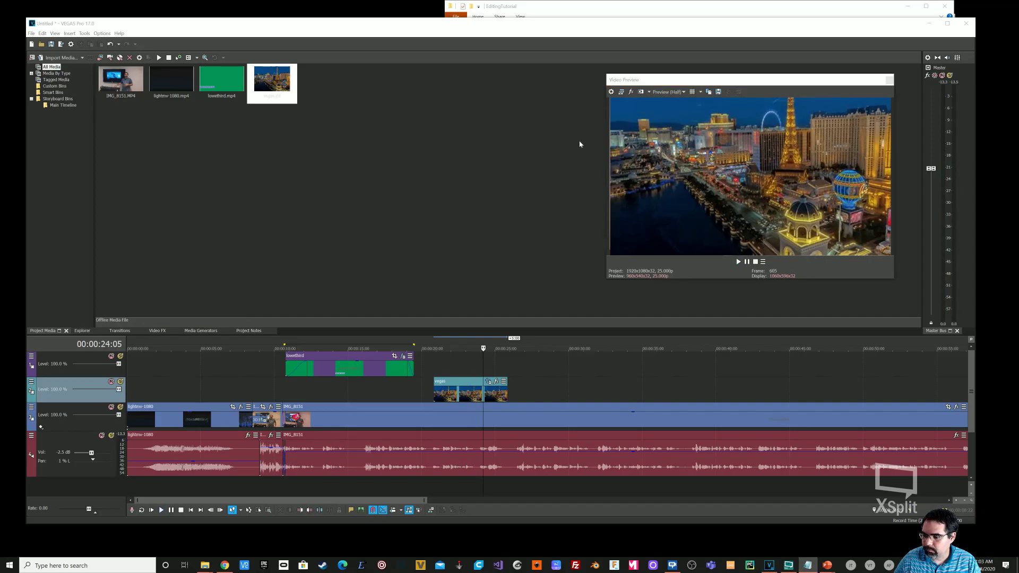
{"action": "scroll", "coordinate": [579, 376], "scroll_direction": "down", "scroll_amount": 3}
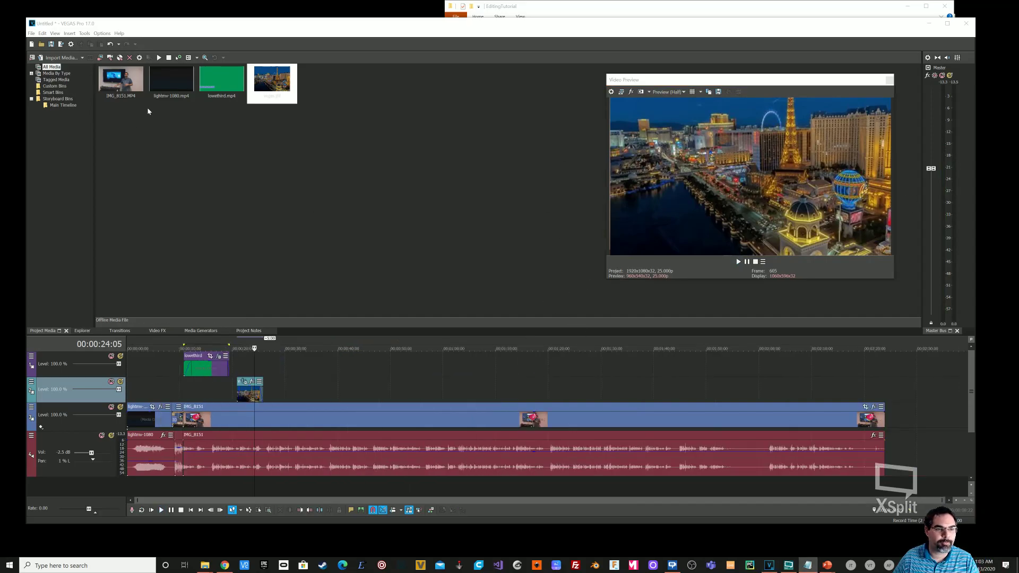
- Place a Black solid color clip overlapping the last clip on track 1 and preview the fade
{"action": "left_click", "coordinate": [200, 331]}
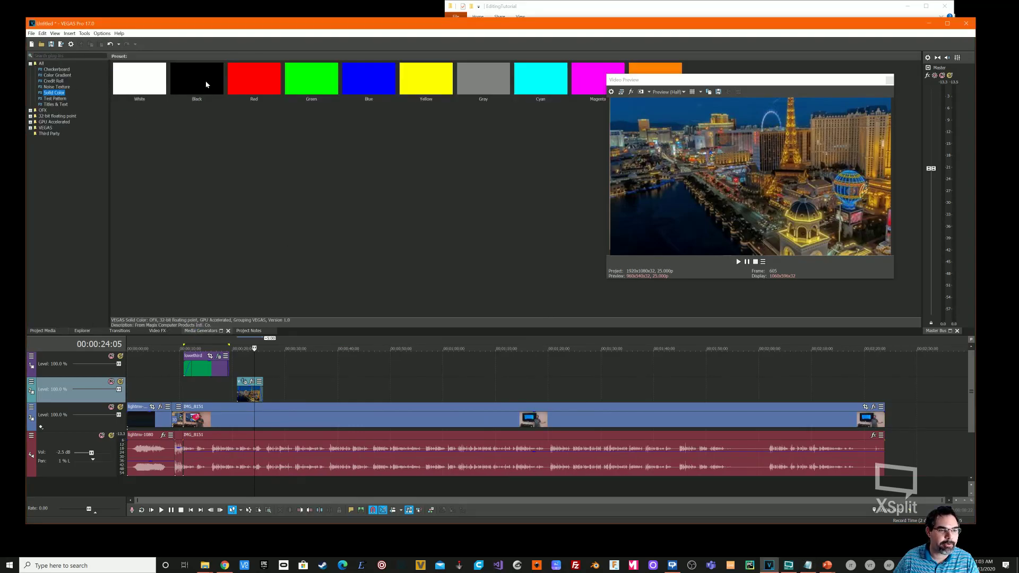
{"action": "left_click_drag", "start_coordinate": [207, 81], "coordinate": [901, 422]}
{"action": "left_click", "coordinate": [519, 49]}
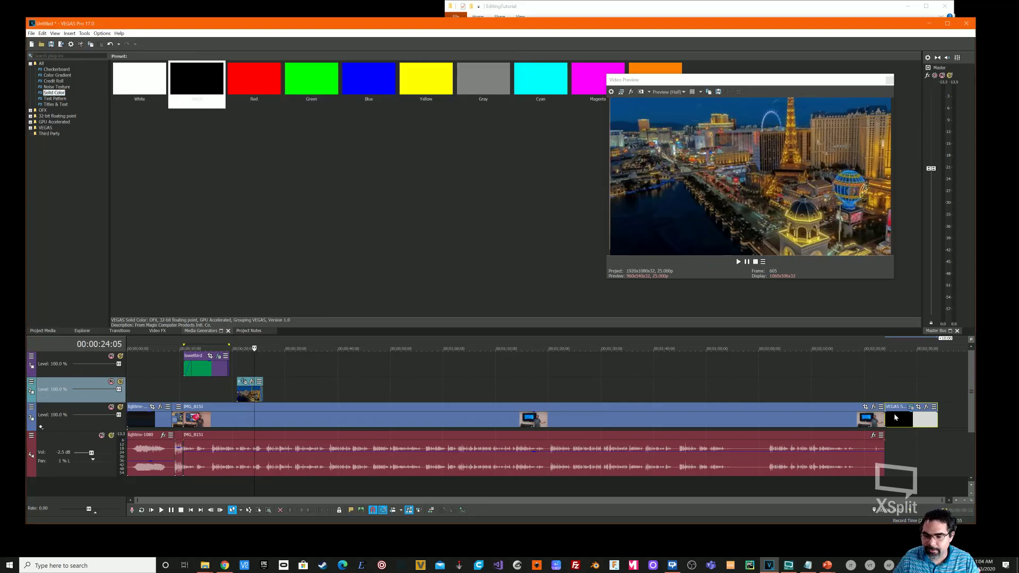
{"action": "left_click_drag", "start_coordinate": [899, 409], "coordinate": [871, 400]}
{"action": "left_click", "coordinate": [741, 263]}
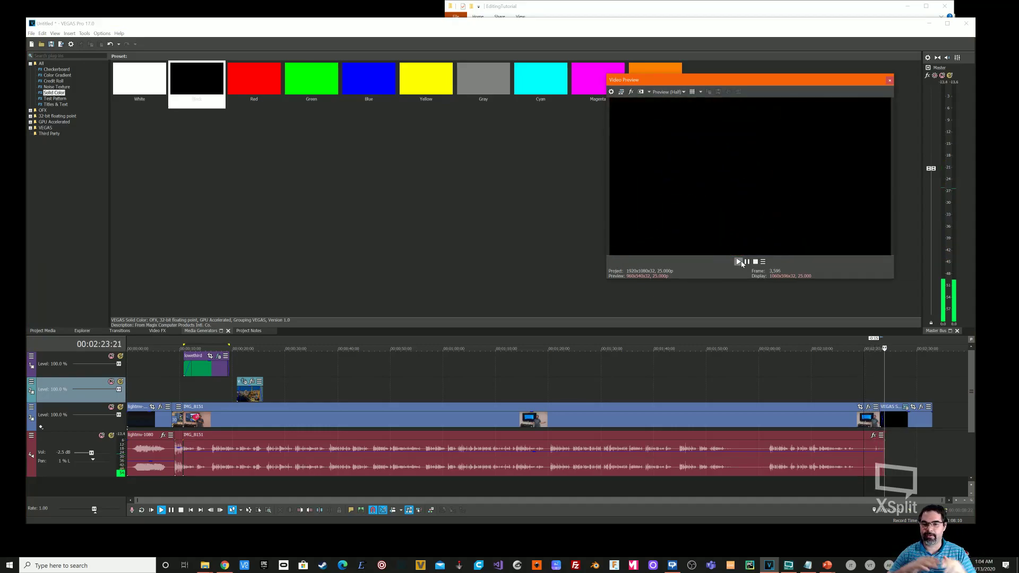
{"action": "left_click", "coordinate": [747, 262]}
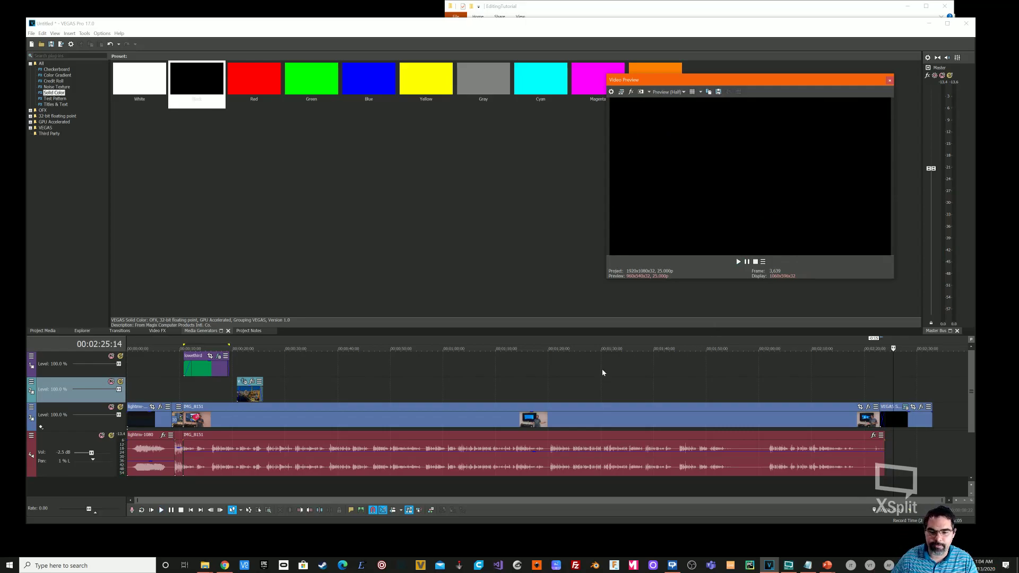
- Return to Project Media and check the lightmv-1080.mp4 clip's details
{"action": "left_click", "coordinate": [42, 331]}
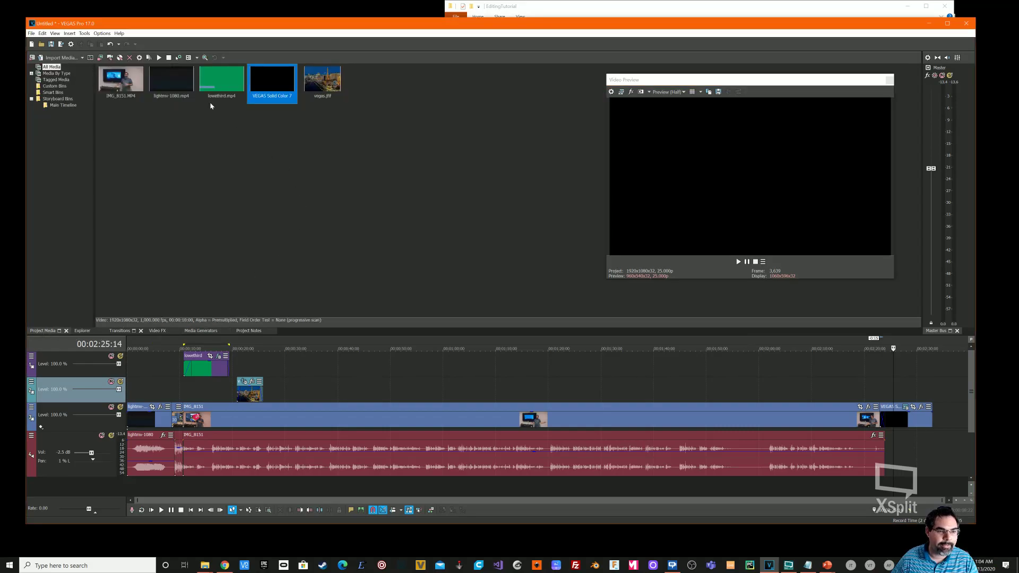
{"action": "left_click", "coordinate": [172, 89]}
{"action": "left_click", "coordinate": [381, 175]}
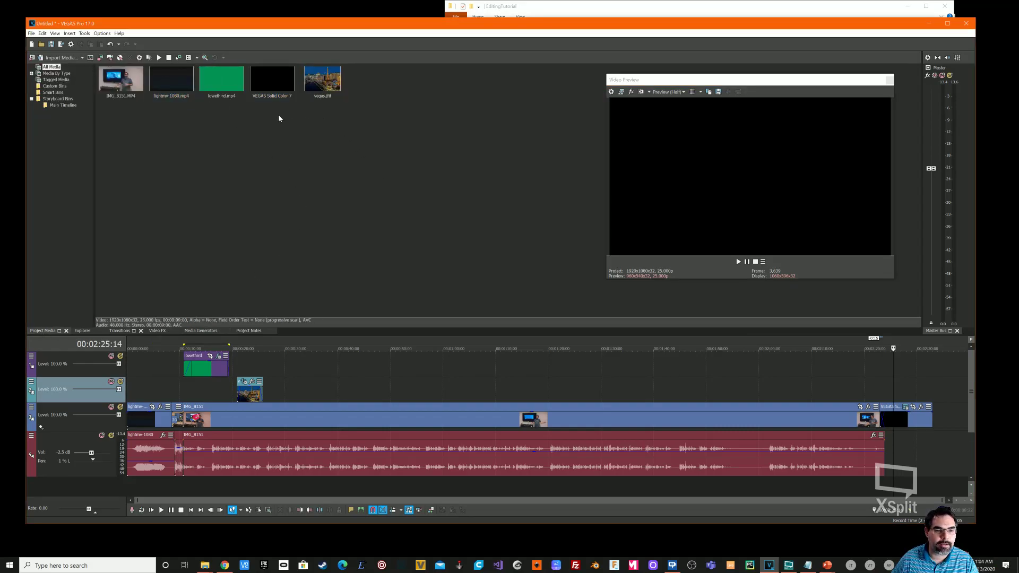